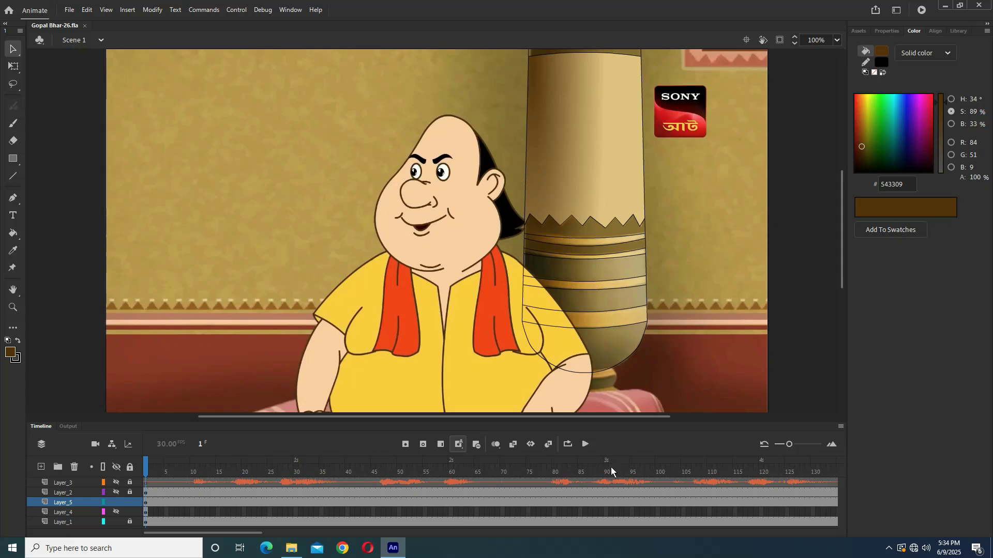
# - Sample the pillar's brown, light golden B58732 and dark 755B25 band colours with the Eyedropper
pyautogui.press('Escape')
pyautogui.scroll(2, 595, 240)
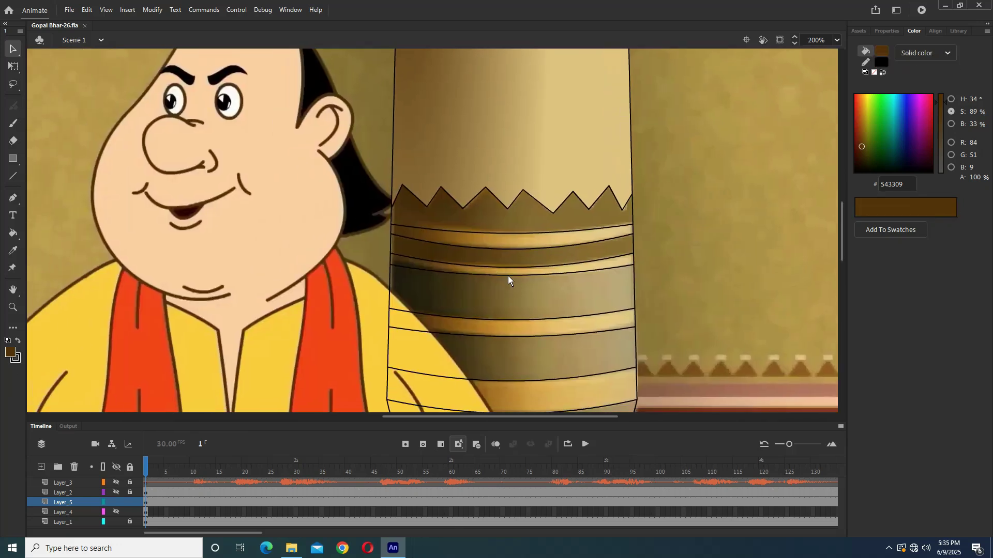
pyautogui.click(11, 252)
pyautogui.click(538, 219)
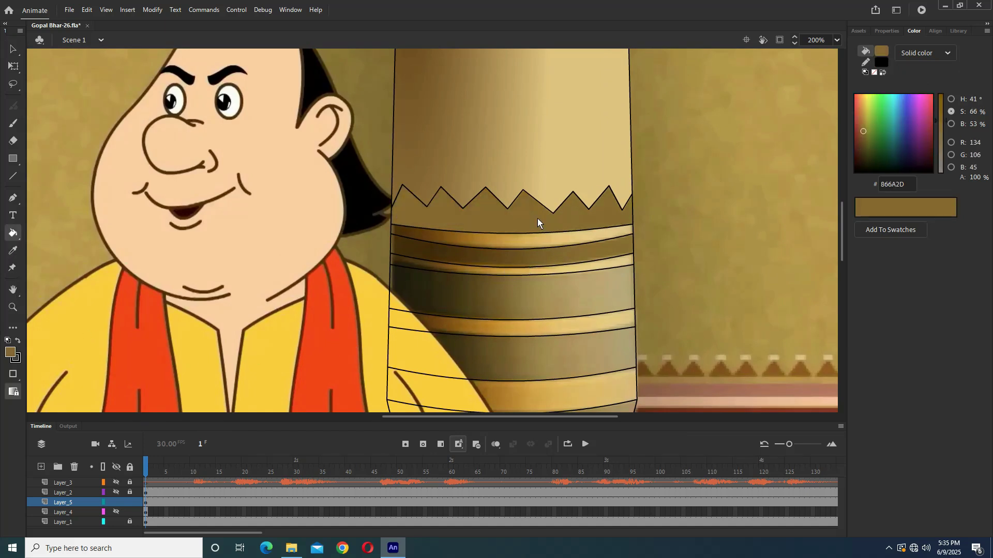
pyautogui.press('i')
pyautogui.click(487, 241)
pyautogui.click(487, 241)
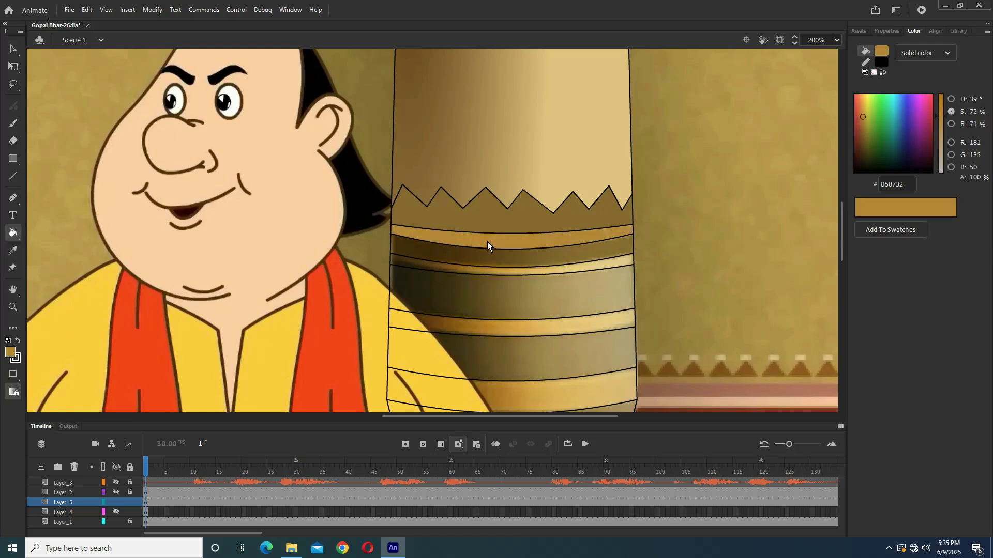
pyautogui.press('i')
pyautogui.click(533, 262)
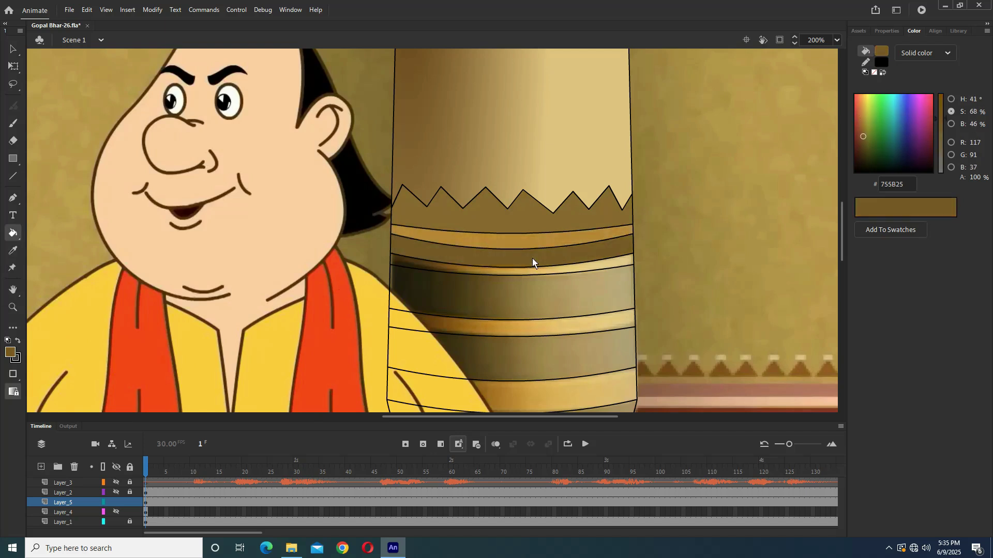
# - Check the fill swatches, select the light golden band and nudge a band outline slightly up
pyautogui.scroll(1, 572, 275)
pyautogui.scroll(-1, 566, 281)
pyautogui.scroll(-2, 523, 238)
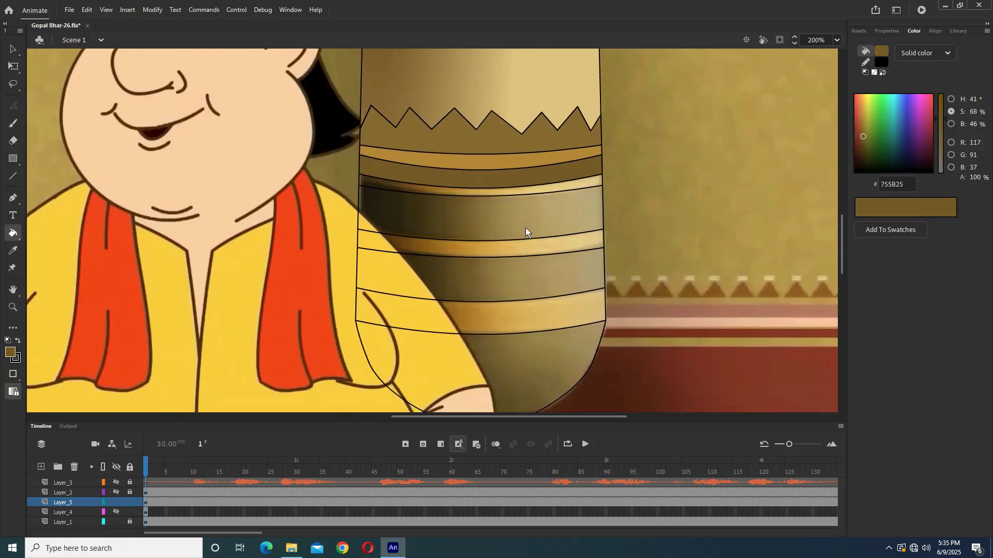
pyautogui.click(10, 354)
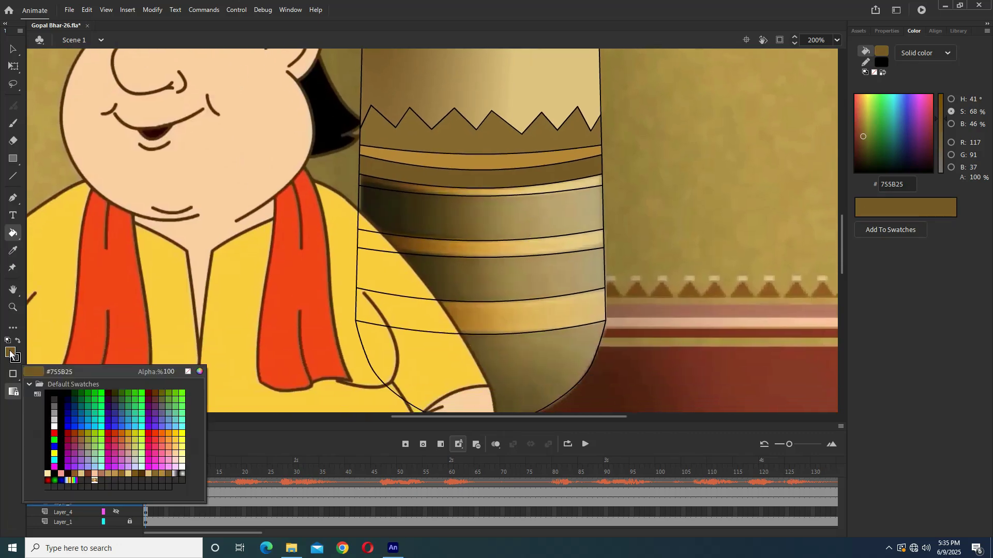
pyautogui.click(12, 49)
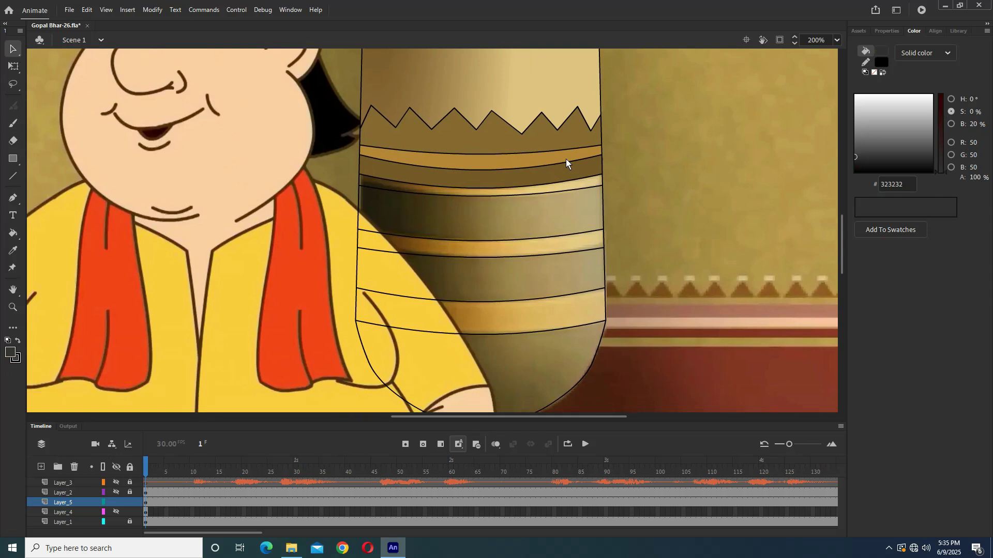
pyautogui.click(467, 164)
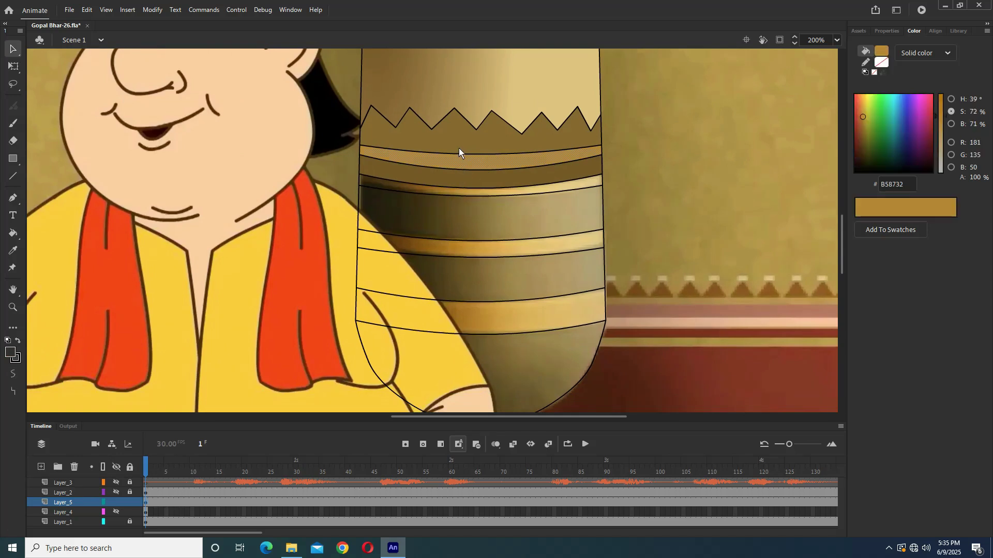
pyautogui.click(458, 148)
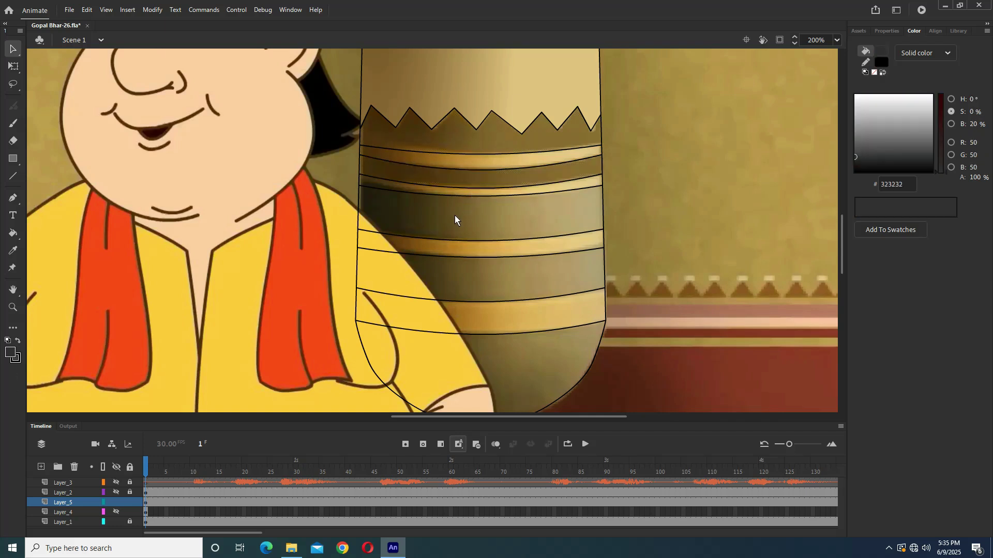
pyautogui.moveTo(464, 188); pyautogui.dragTo(463, 187)
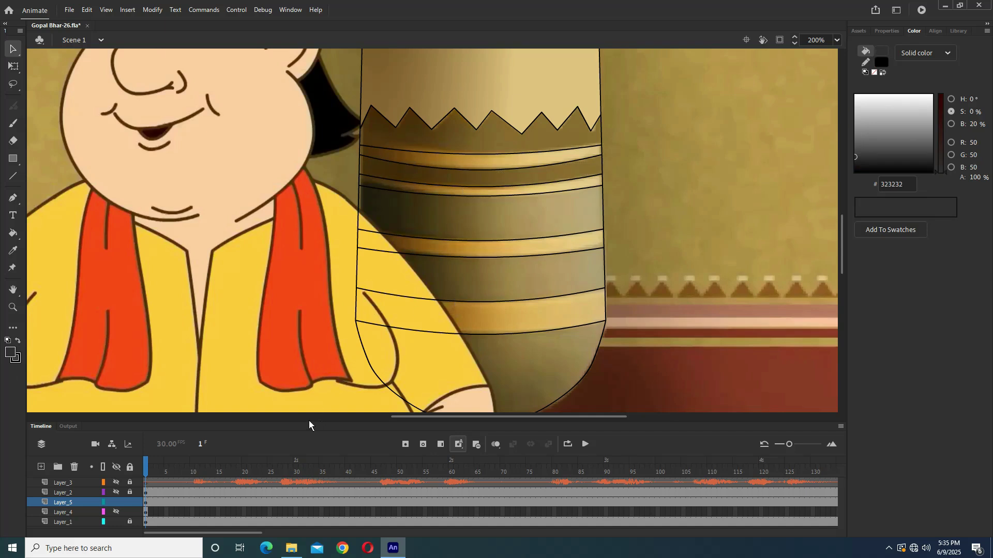
# - Open the saved hex-code note in the New folder (3) folder, then return to Animate
pyautogui.click(288, 547)
pyautogui.click(48, 35)
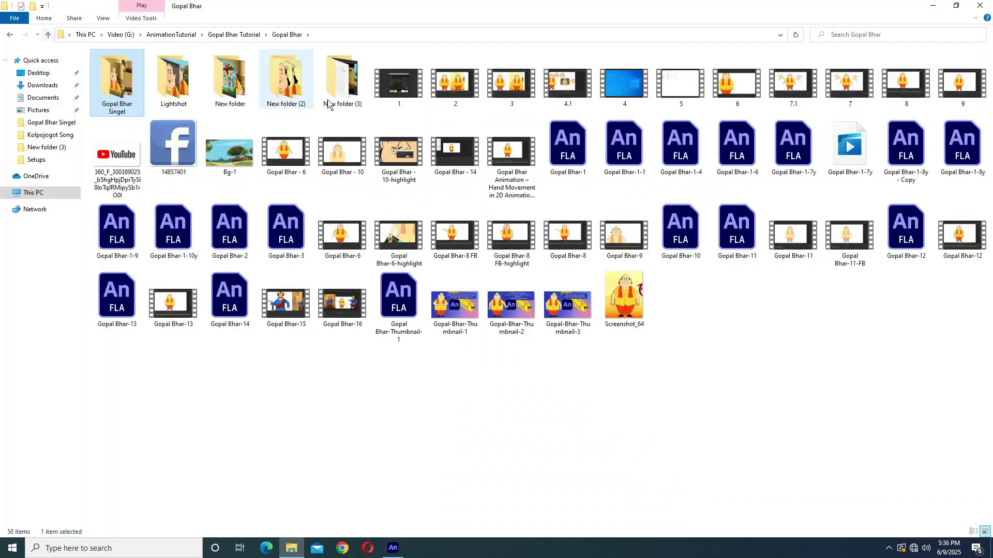
pyautogui.doubleClick(274, 88)
pyautogui.doubleClick(230, 83)
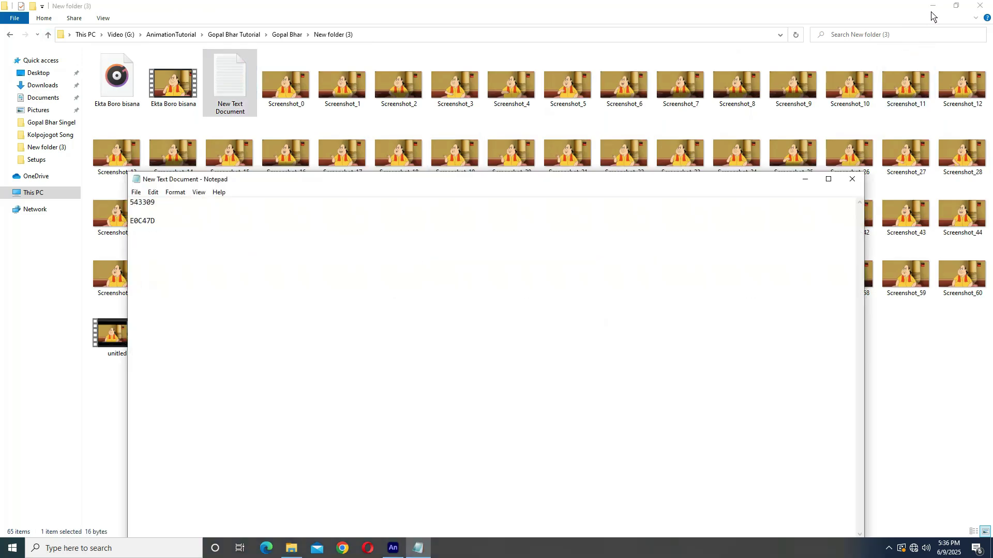
pyautogui.click(393, 549)
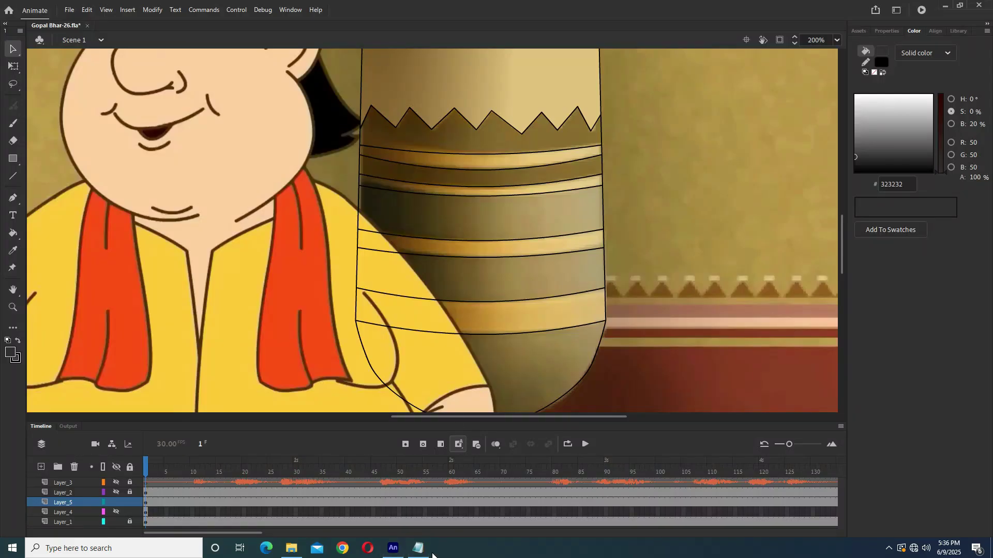
# - Move the notes window down and record dark brown 4D300C sampled from the pillar
pyautogui.click(423, 553)
pyautogui.moveTo(415, 135); pyautogui.dragTo(423, 145)
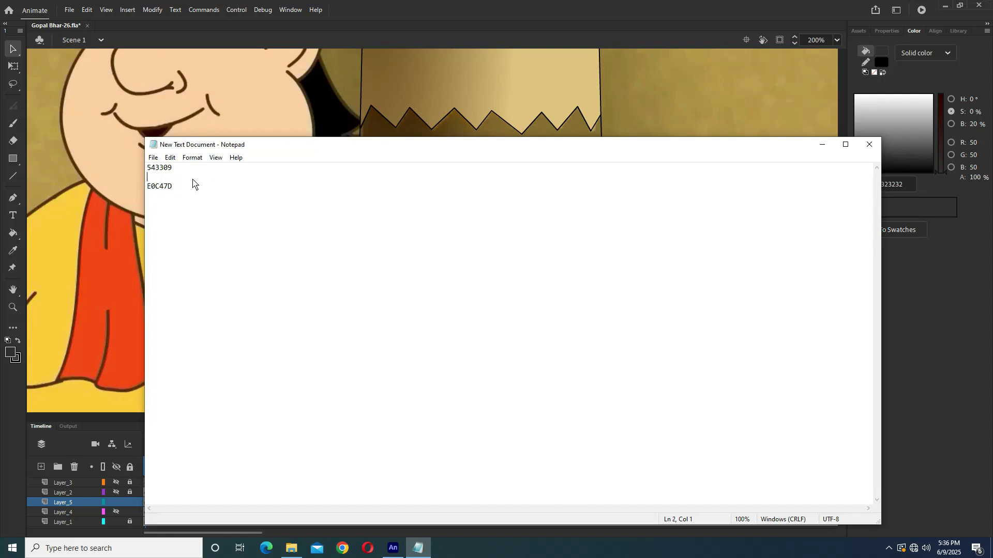
pyautogui.moveTo(361, 137); pyautogui.dragTo(367, 251)
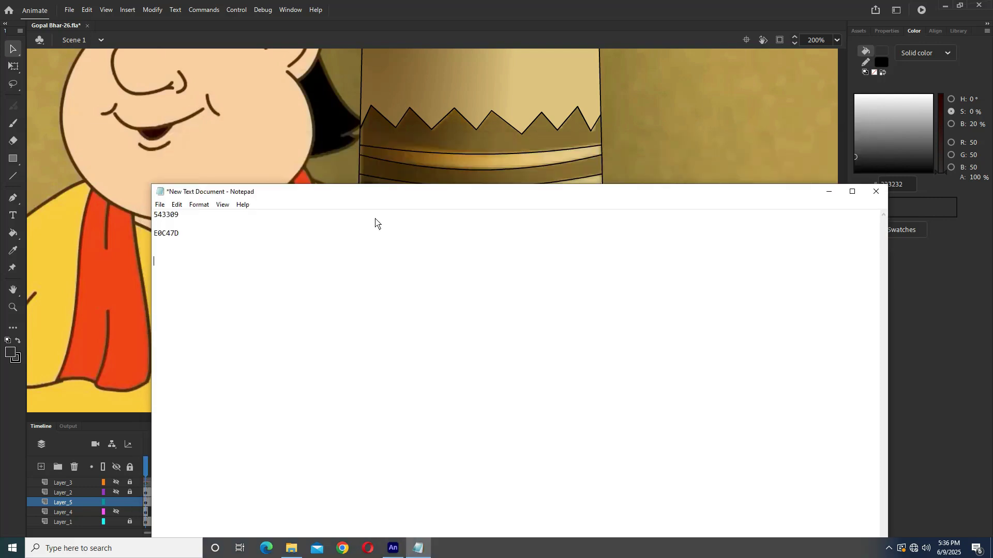
pyautogui.press('Return')
pyautogui.press('Return')
pyautogui.press('Return')
pyautogui.click(367, 153)
pyautogui.press('i')
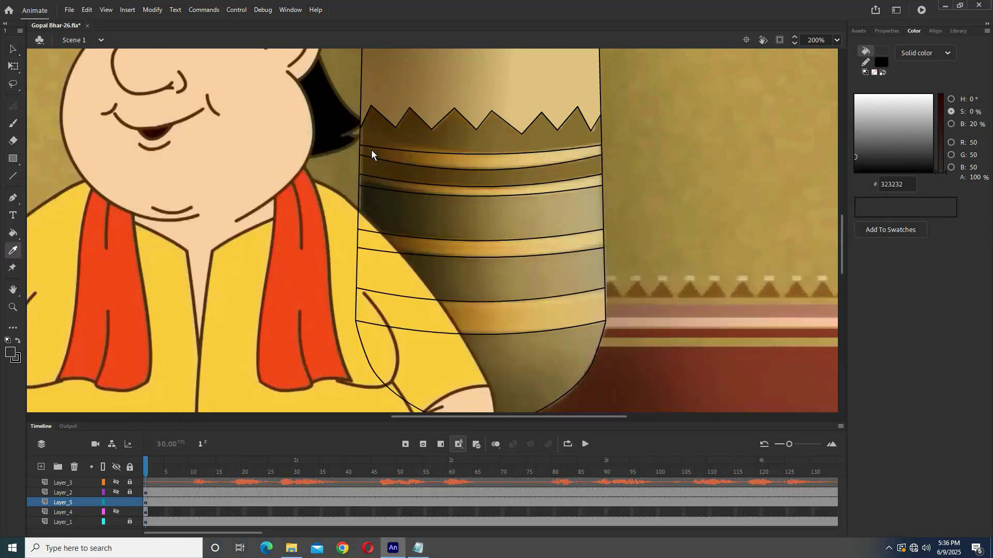
pyautogui.click(371, 150)
pyautogui.click(905, 184)
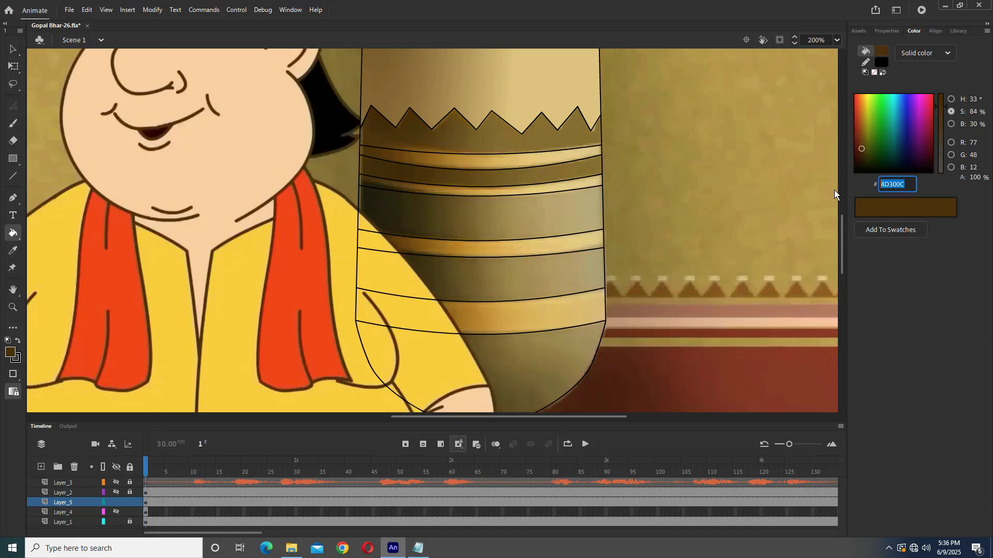
pyautogui.hotkey('ctrl', 'c')
pyautogui.click(417, 548)
pyautogui.hotkey('ctrl', 'v')
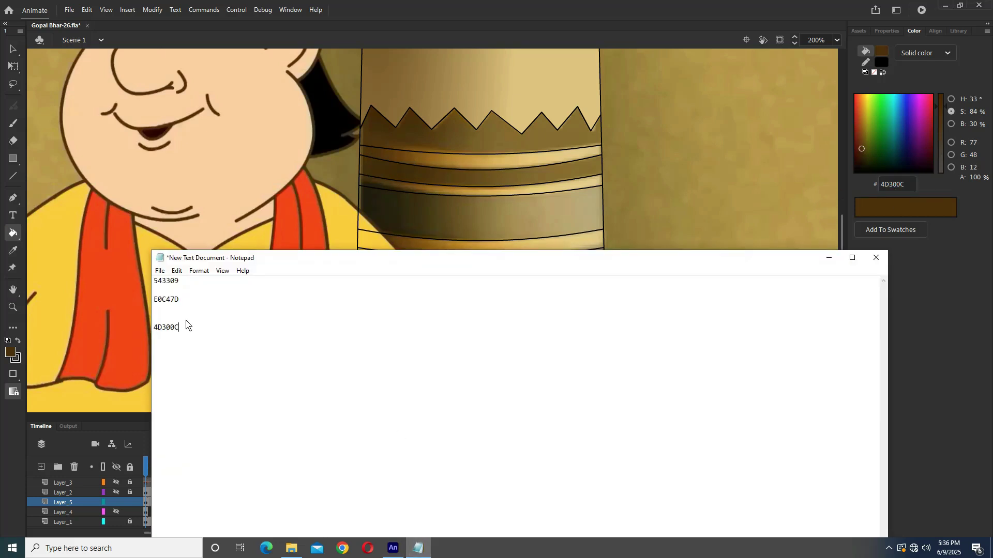
# - Sample cream DFC586 and dark brown 402B0A and paste both into the notes
pyautogui.click(13, 251)
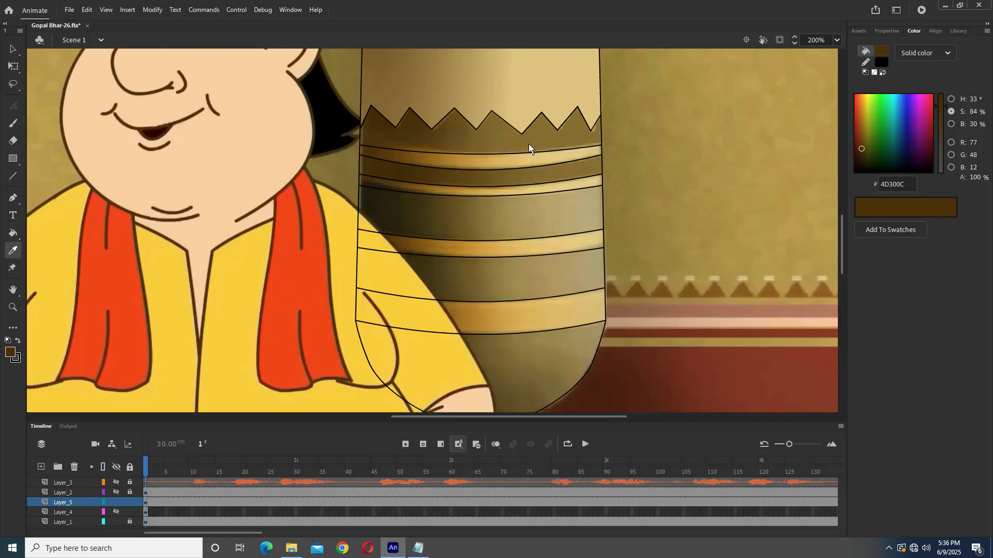
pyautogui.click(595, 155)
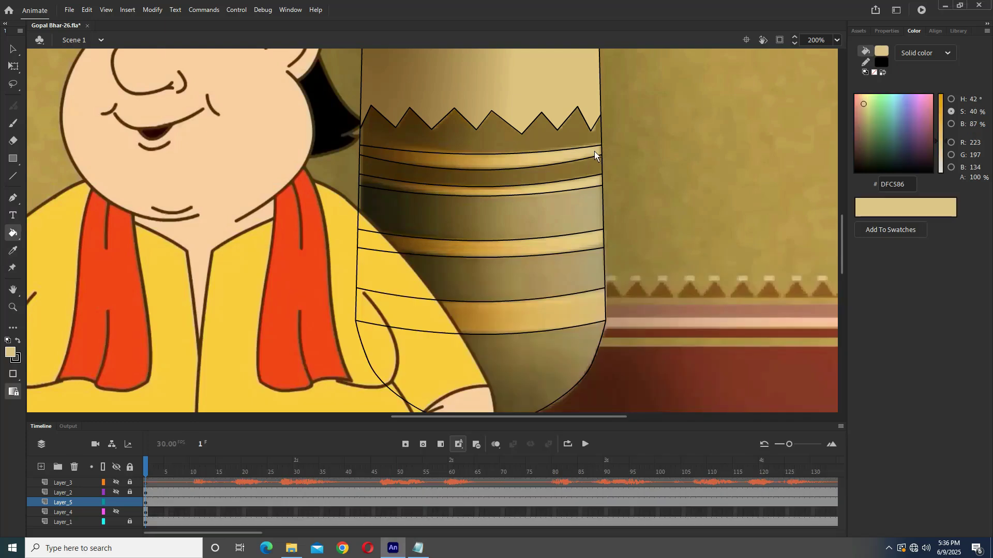
pyautogui.click(908, 185)
pyautogui.click(417, 548)
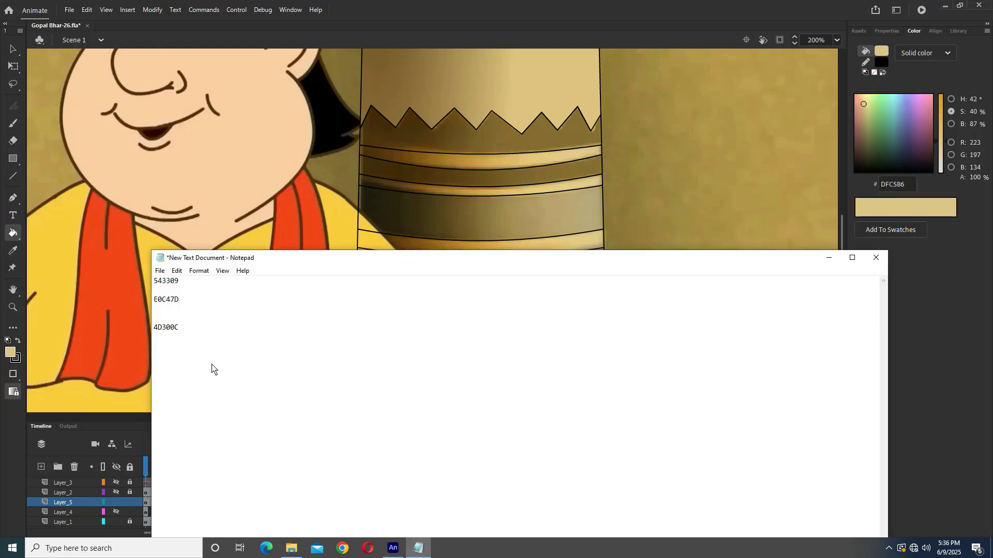
pyautogui.hotkey('ctrl', 'v')
pyautogui.click(14, 253)
pyautogui.click(372, 166)
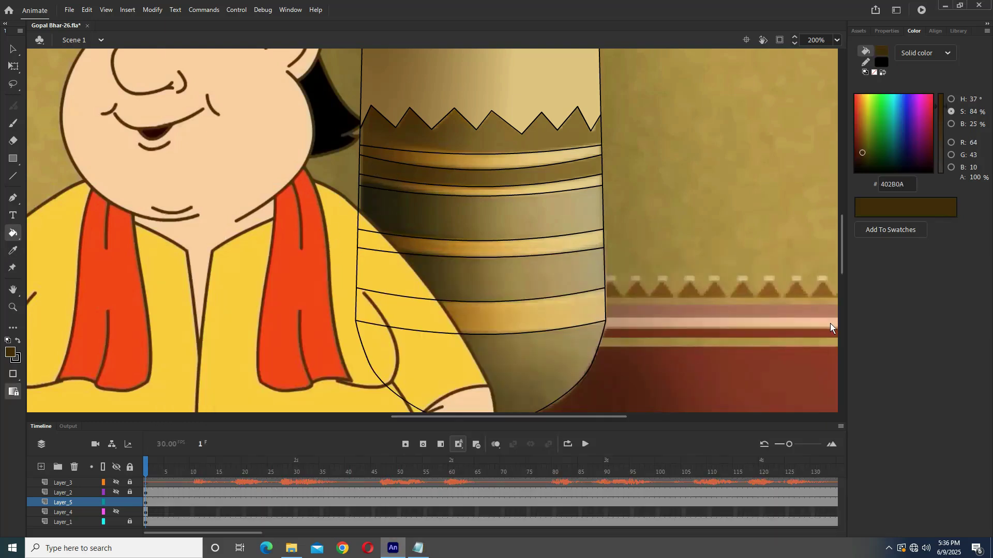
pyautogui.hotkey('ctrl', 'c')
pyautogui.click(418, 549)
pyautogui.hotkey('ctrl', 'v')
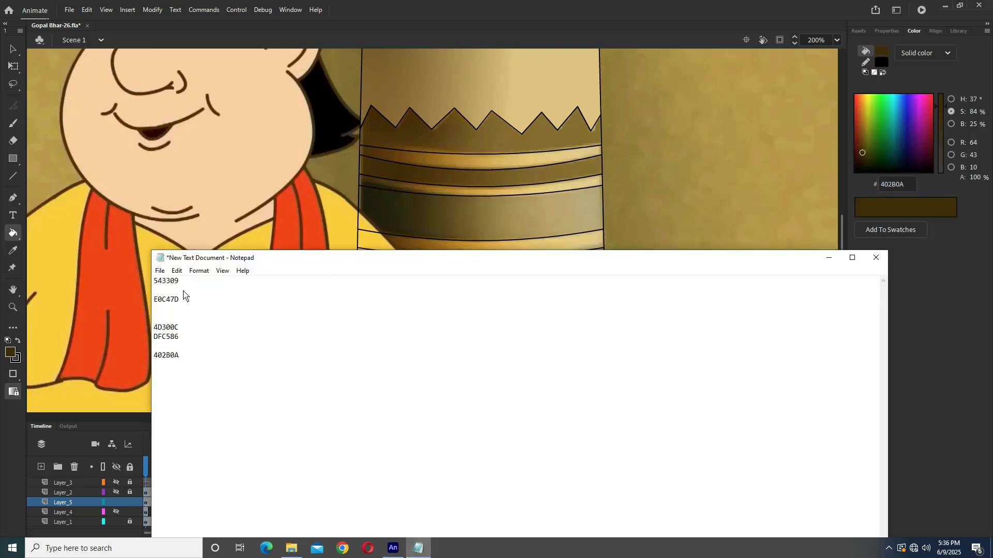
# - Sample olive brown 886E2F and add it on a new line in the notes
pyautogui.hotkey('alt', 'Tab')
pyautogui.press('i')
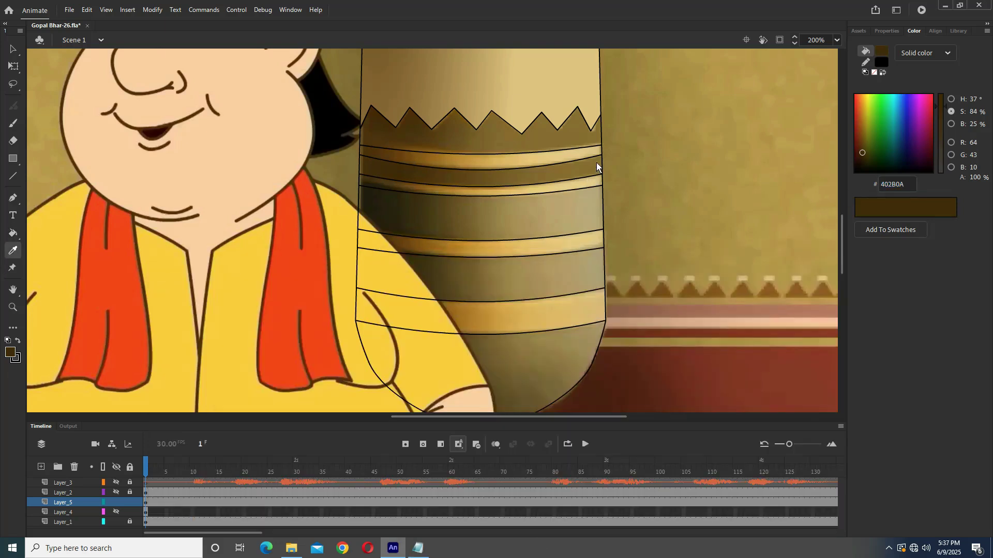
pyautogui.click(583, 208)
pyautogui.hotkey('ctrl', 'c')
pyautogui.click(417, 548)
pyautogui.press('Return')
pyautogui.hotkey('ctrl', 'v')
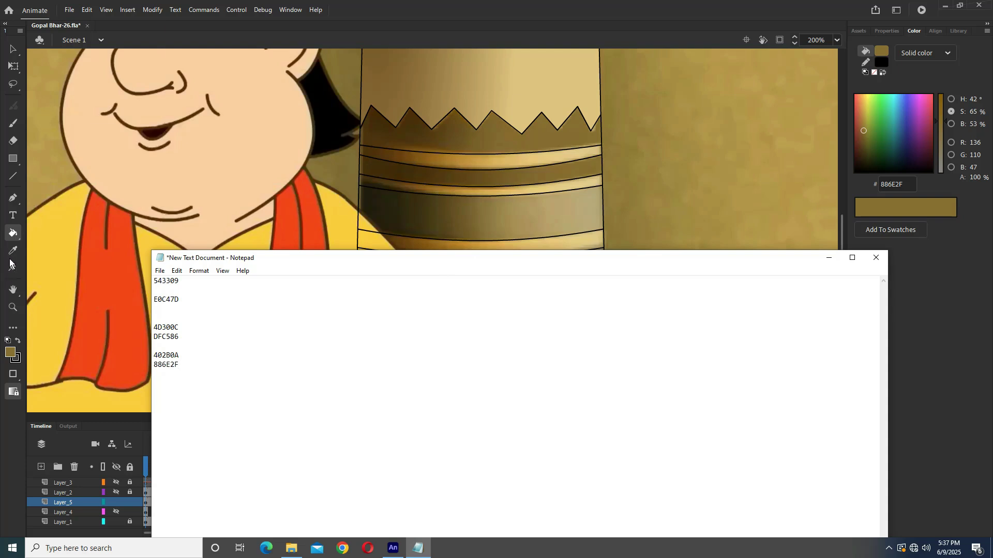
# - Shift the notes window lower and record very dark brown 251E11 from the pillar
pyautogui.moveTo(313, 262); pyautogui.dragTo(307, 299)
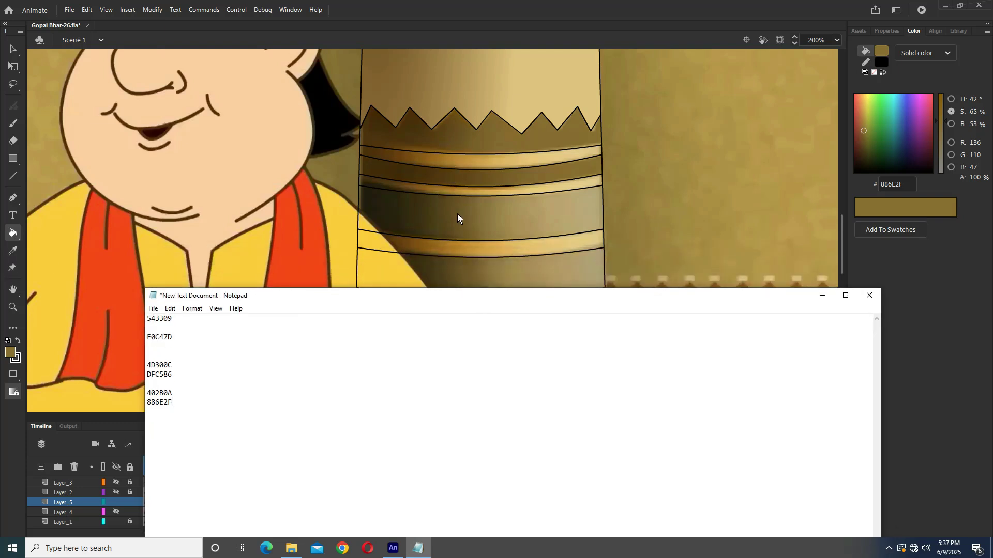
pyautogui.click(13, 251)
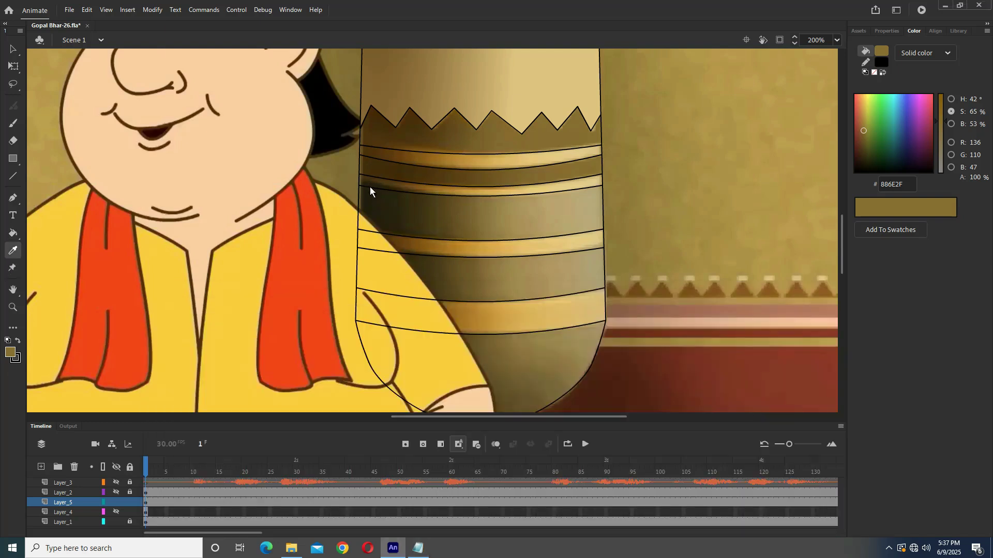
pyautogui.click(374, 204)
pyautogui.hotkey('ctrl', 'c')
pyautogui.click(417, 548)
pyautogui.hotkey('ctrl', 'v')
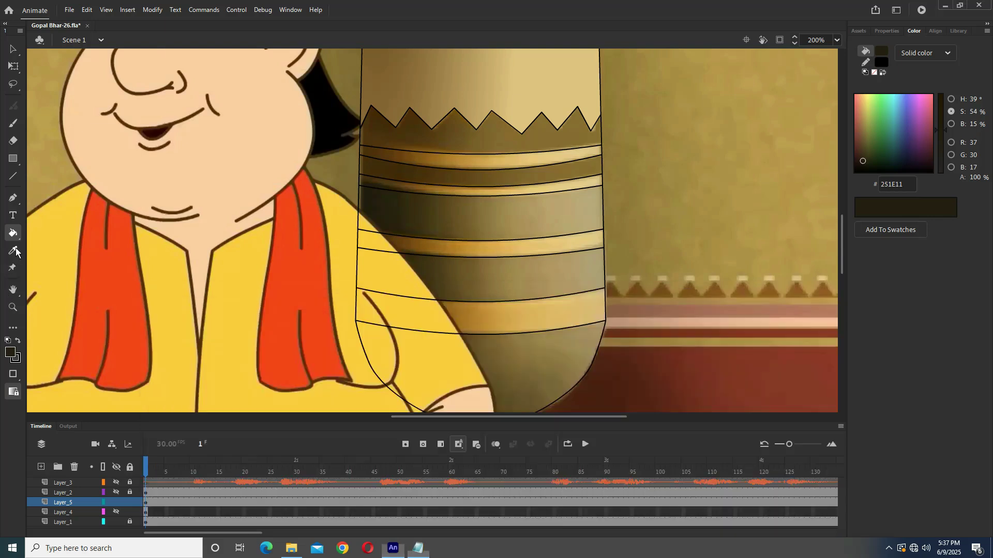
# - Record pale khaki B7A878 in the notes, then pick the grey gradient swatch as fill
pyautogui.click(13, 250)
pyautogui.click(596, 215)
pyautogui.click(913, 184)
pyautogui.hotkey('ctrl', 'c')
pyautogui.click(417, 548)
pyautogui.press('Return')
pyautogui.hotkey('ctrl', 'v')
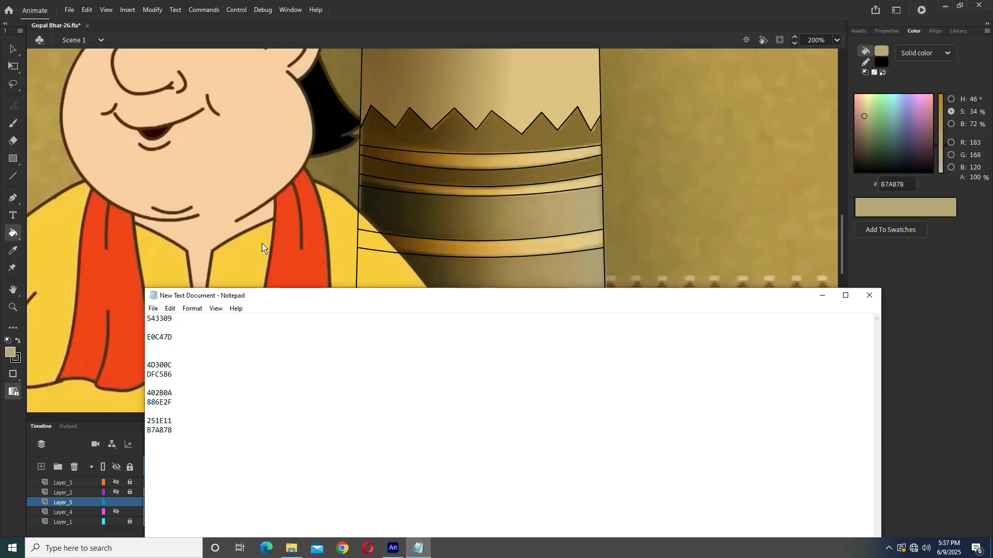
pyautogui.click(10, 353)
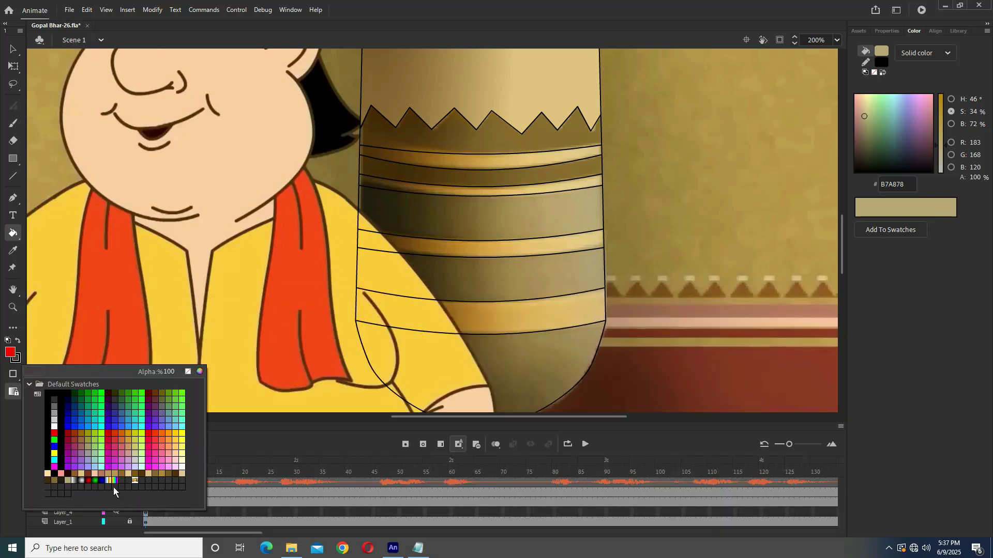
pyautogui.click(76, 480)
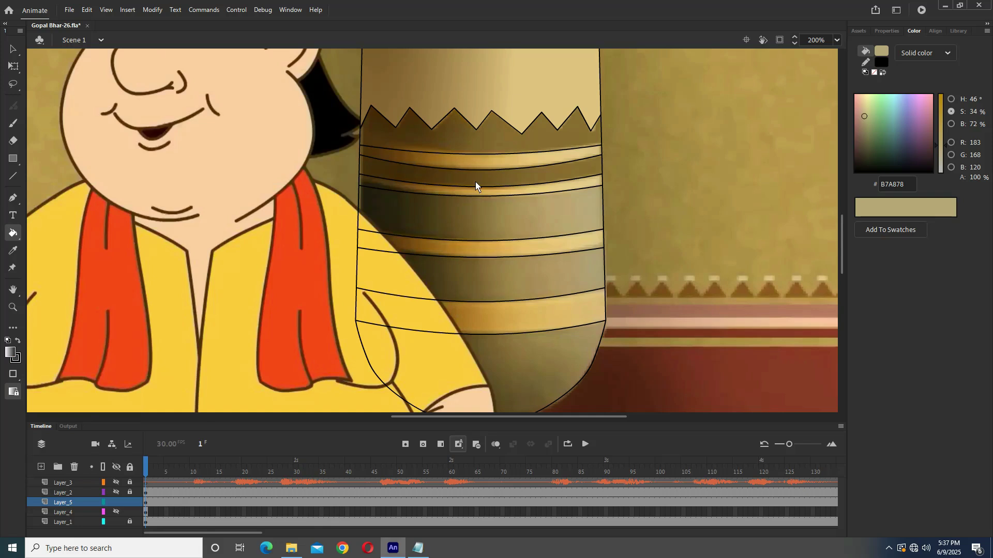
# - Paint Bucket the zigzag band above the pillar stripes with the white-to-black linear gradient
pyautogui.click(477, 159)
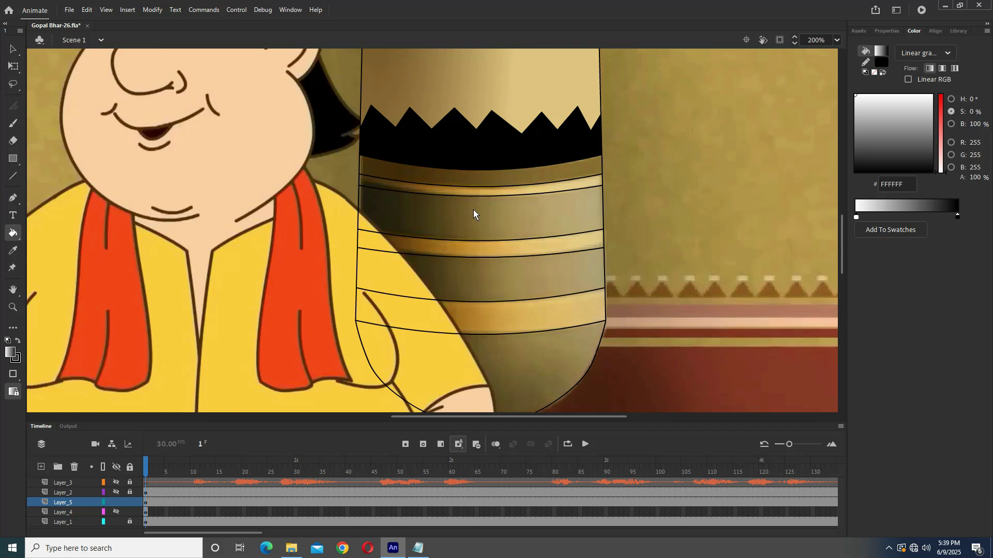
# - Refill the zigzag band and the stripe below with sampled dark brown 462F0B, then reselect the gradient fill
pyautogui.hotkey('ctrl', 'z')
pyautogui.hotkey('ctrl', 'z')
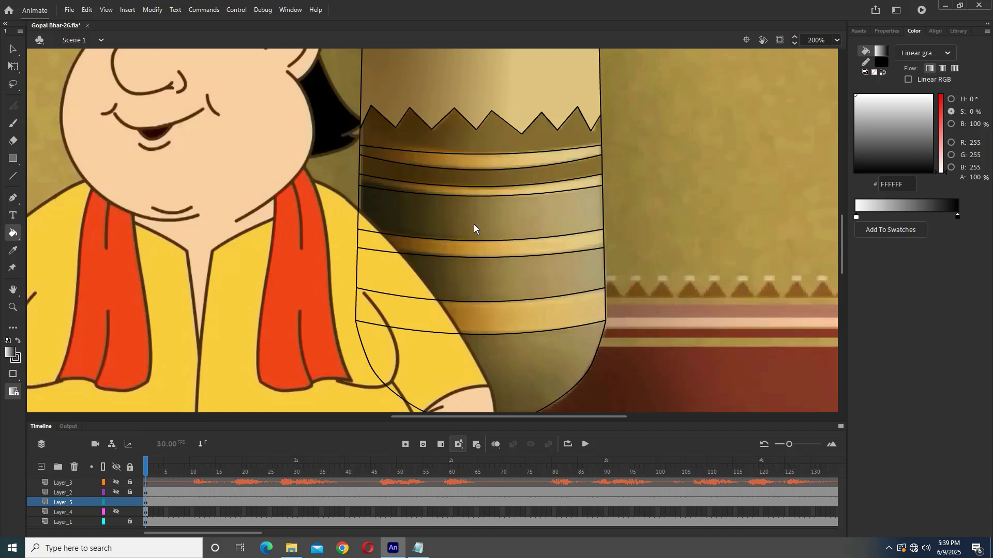
pyautogui.click(13, 252)
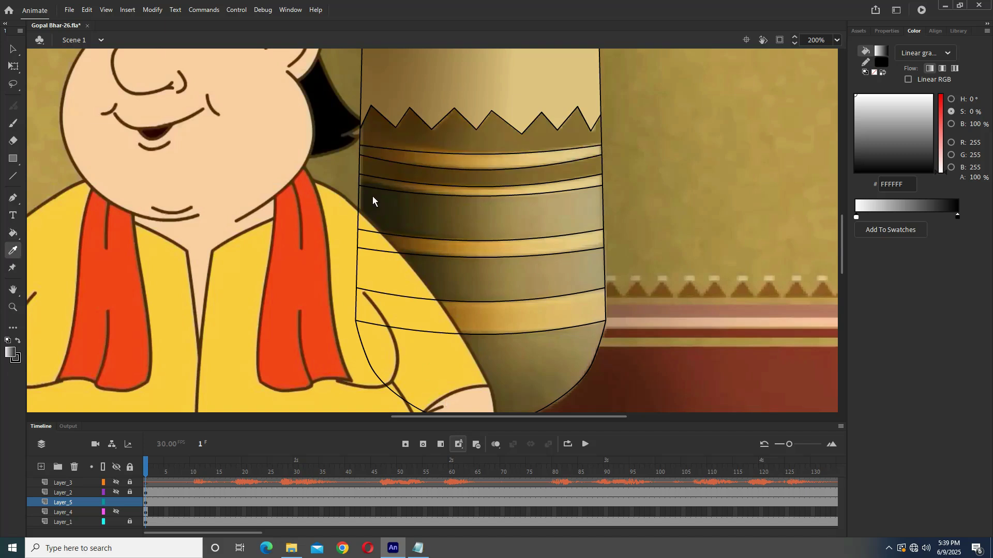
pyautogui.click(379, 130)
pyautogui.click(379, 130)
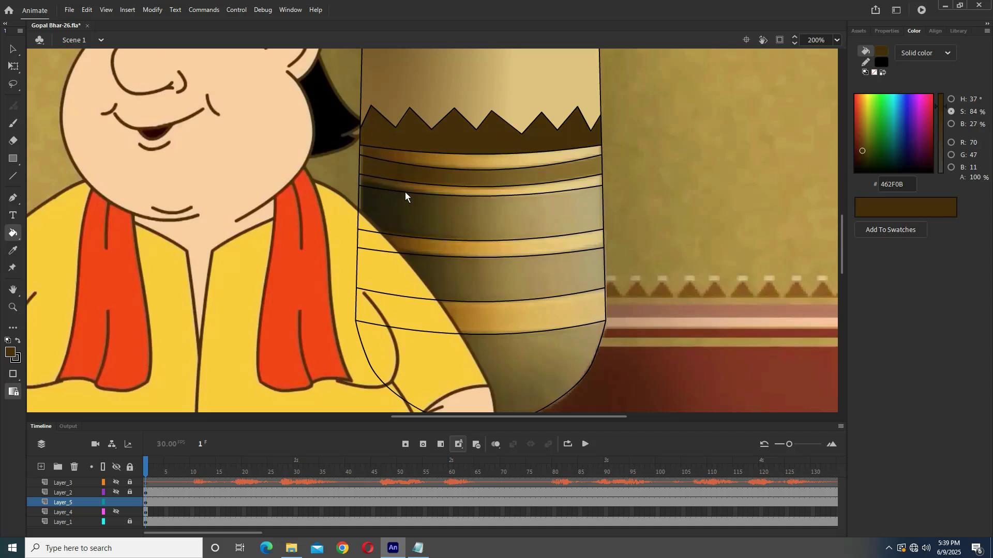
pyautogui.click(420, 177)
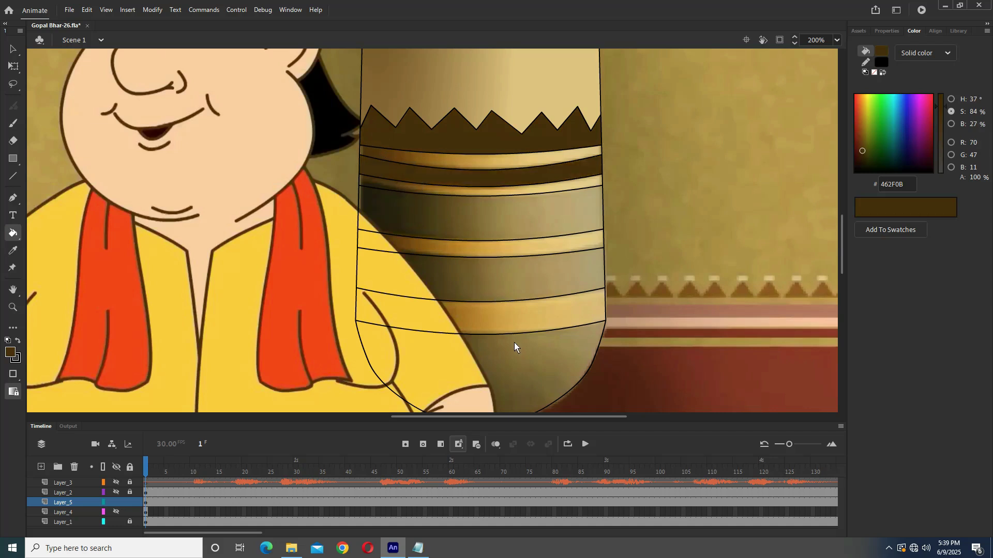
pyautogui.click(12, 48)
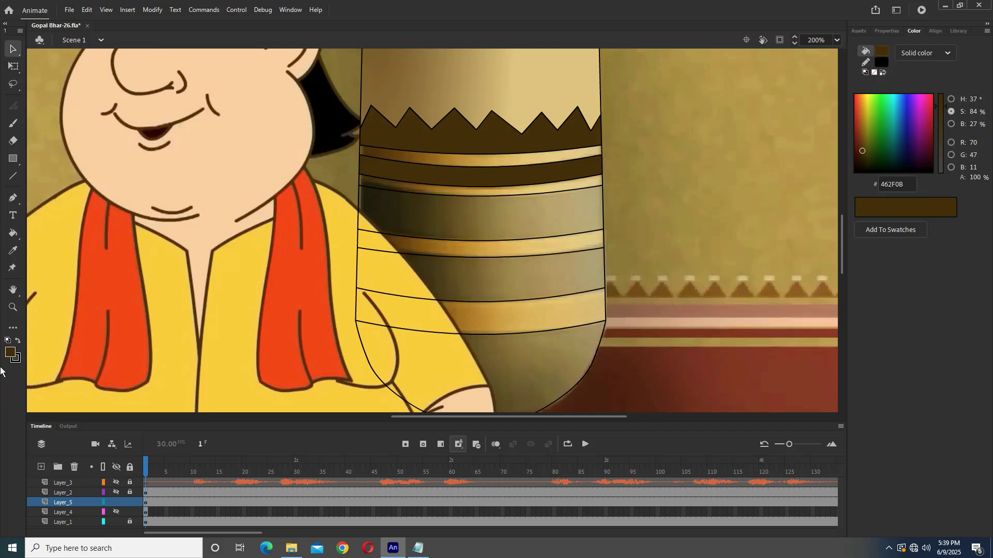
pyautogui.click(11, 353)
pyautogui.click(60, 410)
# - Gradient-fill two pillar stripes and set the gradient's dark stop to 4D300C copied from the notes
pyautogui.press('k')
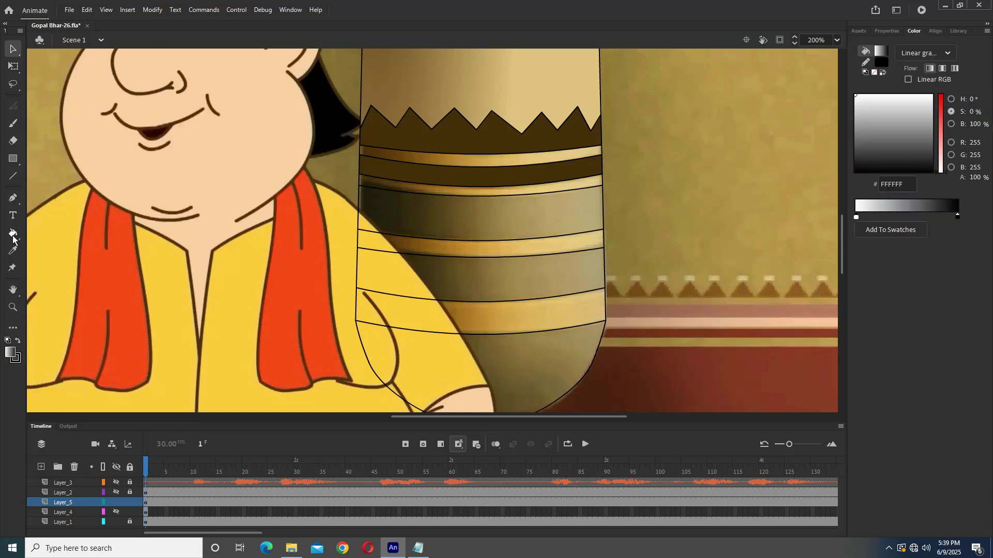
pyautogui.click(464, 160)
pyautogui.click(476, 192)
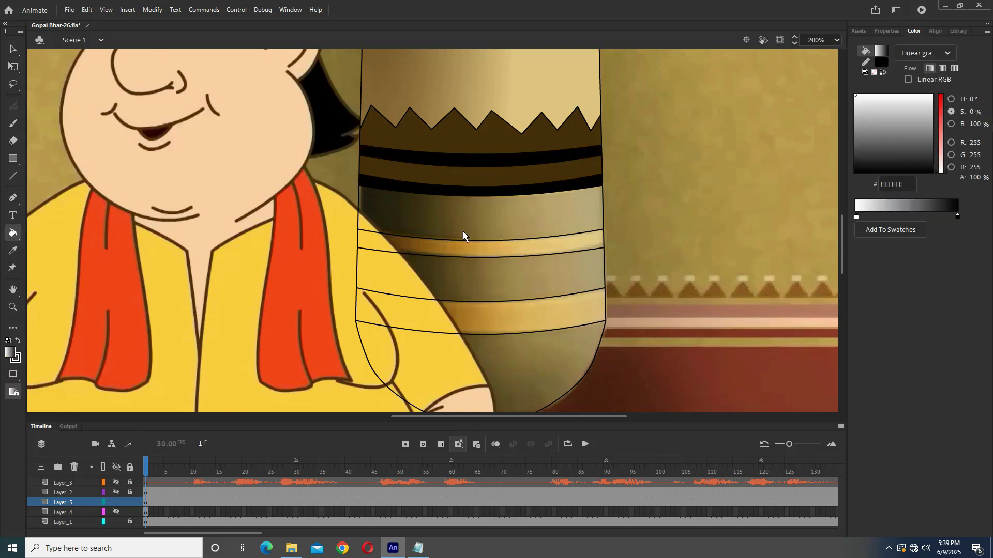
pyautogui.click(957, 216)
pyautogui.hotkey('alt', 'Tab')
pyautogui.moveTo(179, 368); pyautogui.dragTo(148, 368)
pyautogui.hotkey('ctrl', 'c')
pyautogui.click(902, 185)
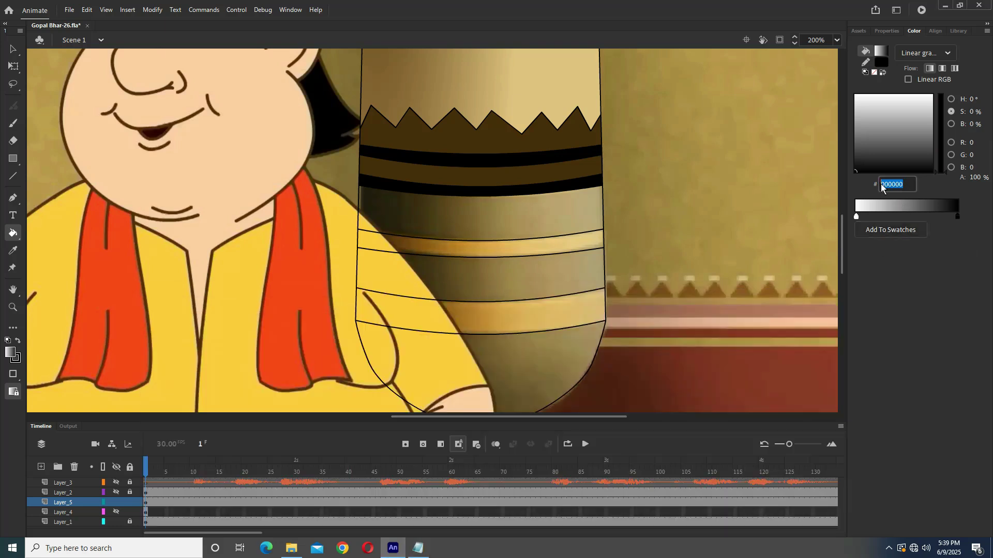
pyautogui.hotkey('ctrl', 'v')
pyautogui.press('Return')
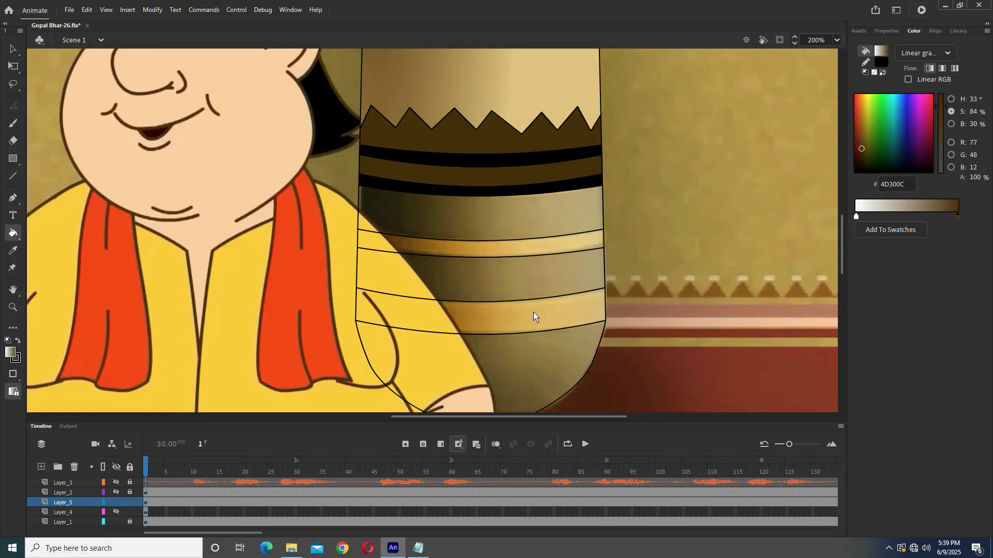
# - Paste beige DFC586 from the notes into both the left and right gradient stops
pyautogui.click(418, 548)
pyautogui.moveTo(179, 376); pyautogui.dragTo(147, 376)
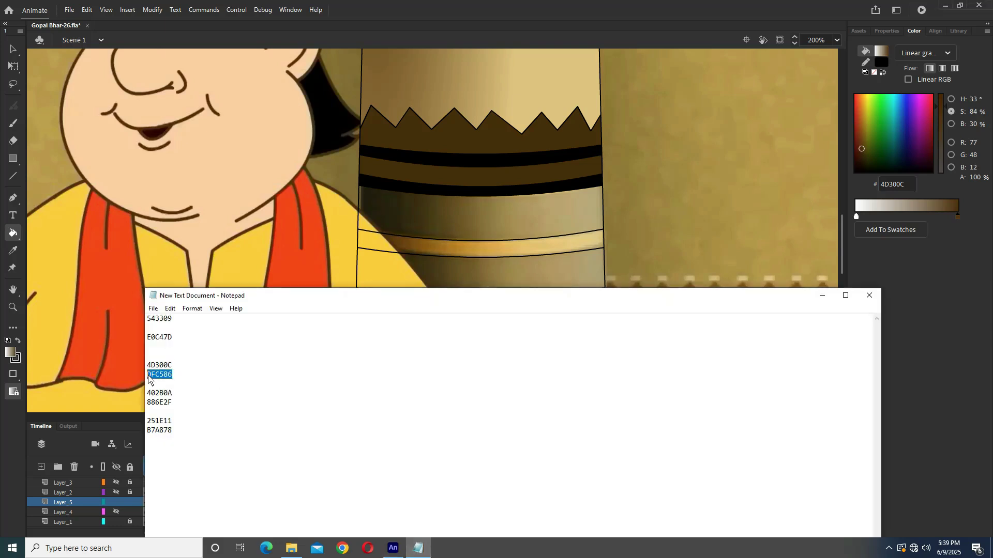
pyautogui.hotkey('ctrl', 'c')
pyautogui.click(856, 217)
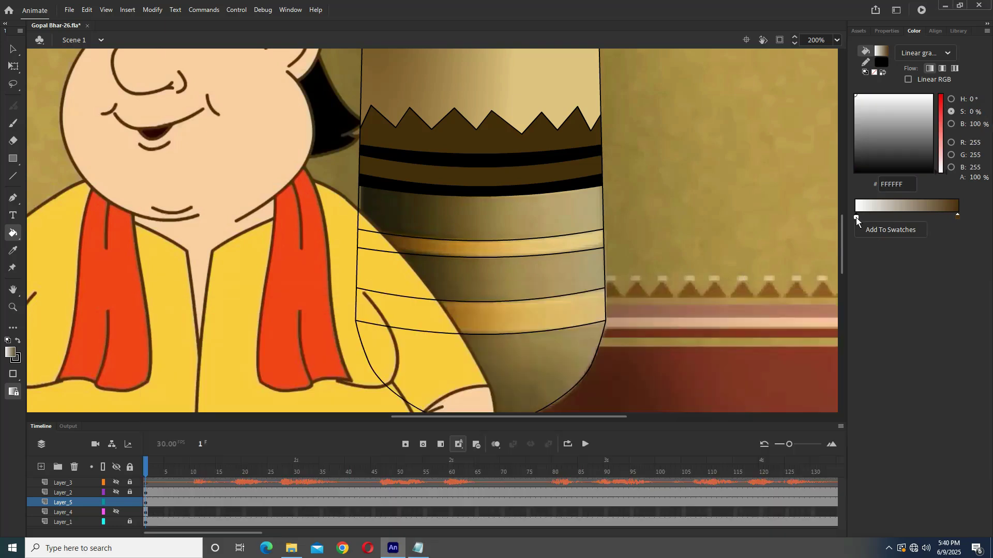
pyautogui.hotkey('ctrl', 'v')
pyautogui.press('Return')
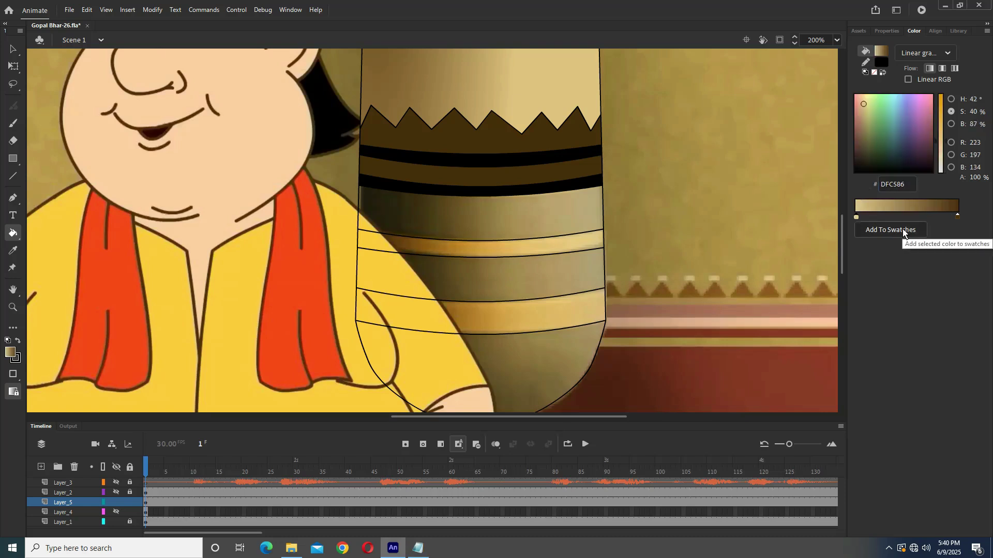
pyautogui.click(958, 216)
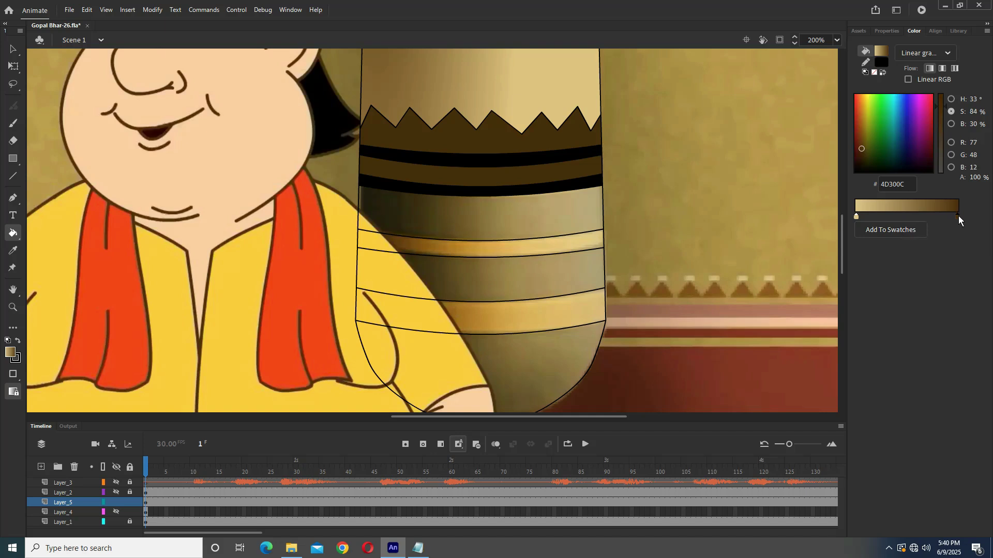
pyautogui.click(908, 184)
pyautogui.hotkey('ctrl', 'v')
pyautogui.press('Return')
# - Set the left gradient stop back to dark brown 4D300C, keeping DFC586 on the right
pyautogui.click(418, 548)
pyautogui.moveTo(174, 365); pyautogui.dragTo(141, 368)
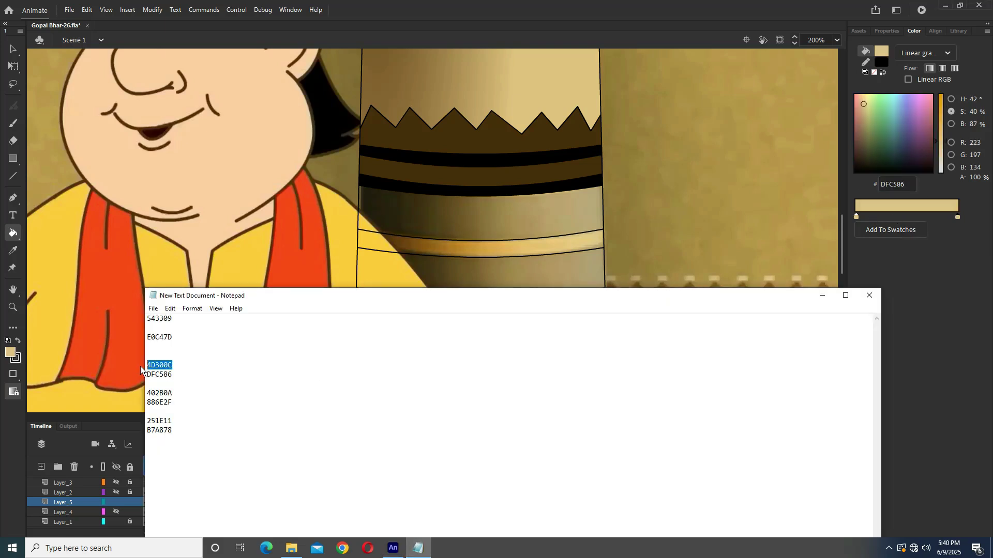
pyautogui.click(856, 217)
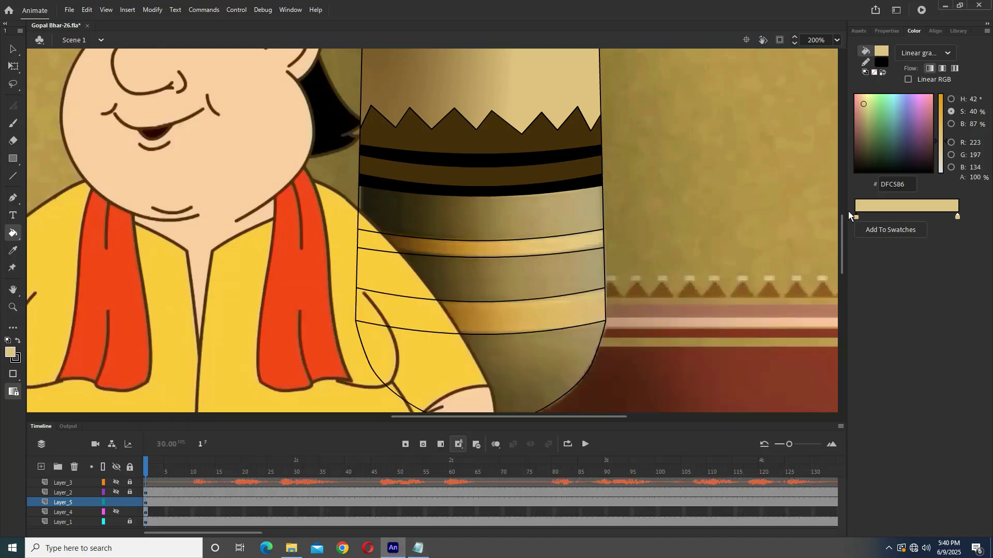
pyautogui.hotkey('ctrl', 'v')
pyautogui.press('Return')
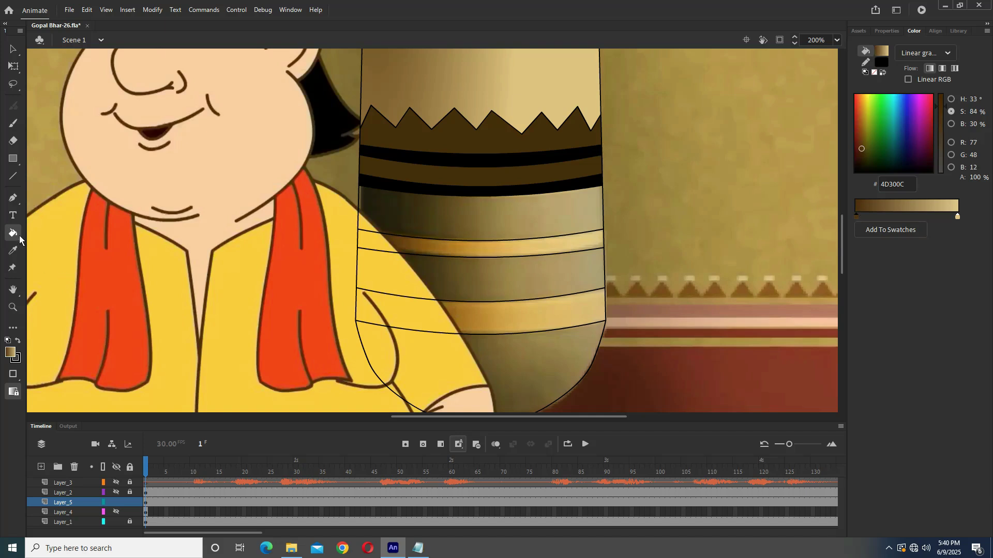
# - Refill the two black stripes with the brown-to-beige gradient and select a stripe's gradient for adjusting
pyautogui.click(488, 163)
pyautogui.click(486, 194)
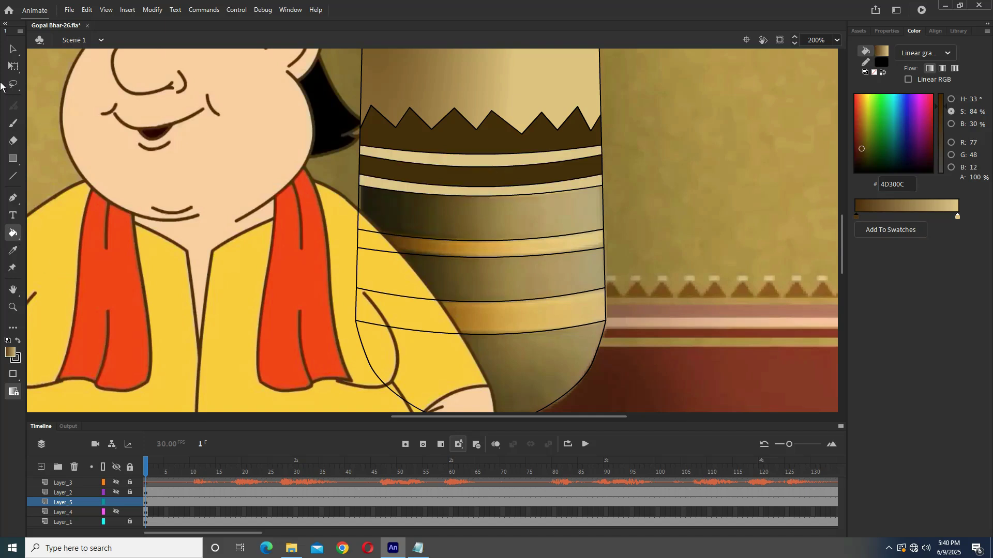
pyautogui.click(20, 67)
pyautogui.click(80, 83)
pyautogui.click(445, 163)
pyautogui.scroll(-3, 374, 178)
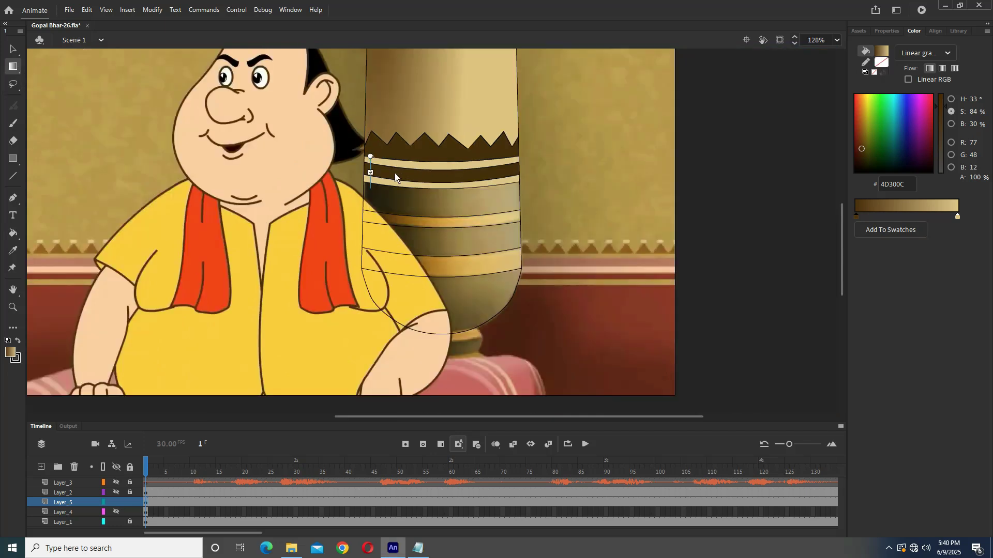
pyautogui.hotkey('ctrl', 'a')
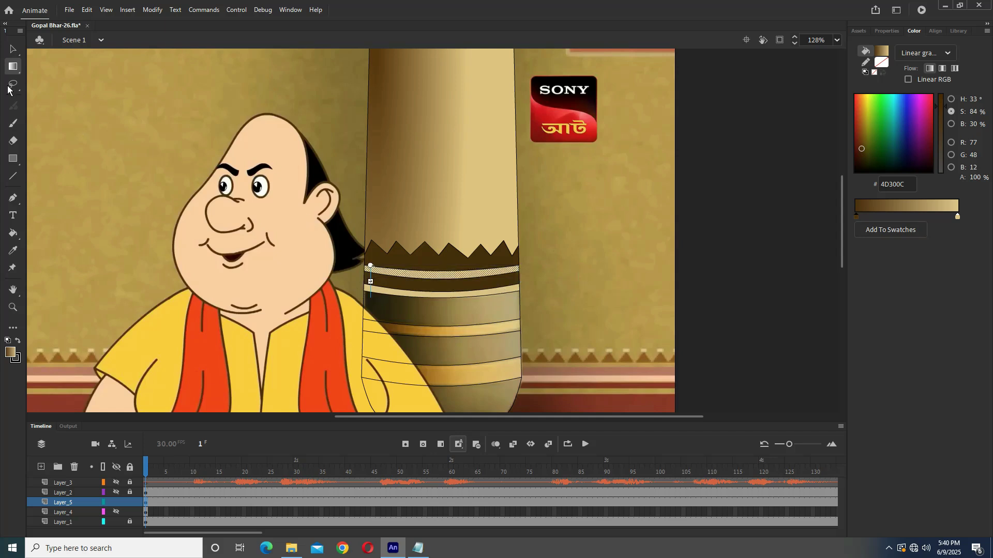
pyautogui.click(235, 195)
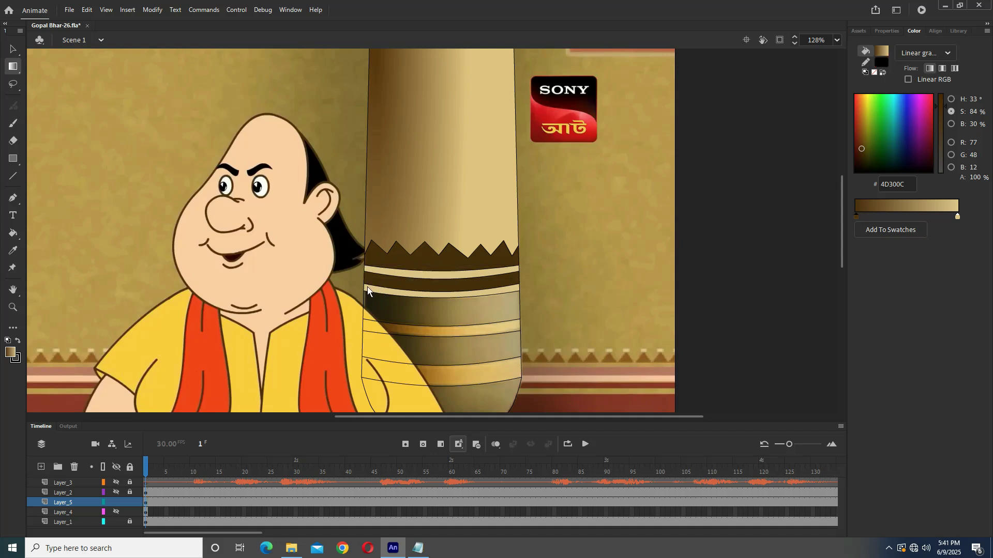
pyautogui.click(418, 282)
pyautogui.click(423, 275)
# - Use the Gradient Transform tool, zoomed out, to pick the dark stripe's gradient
pyautogui.press('k')
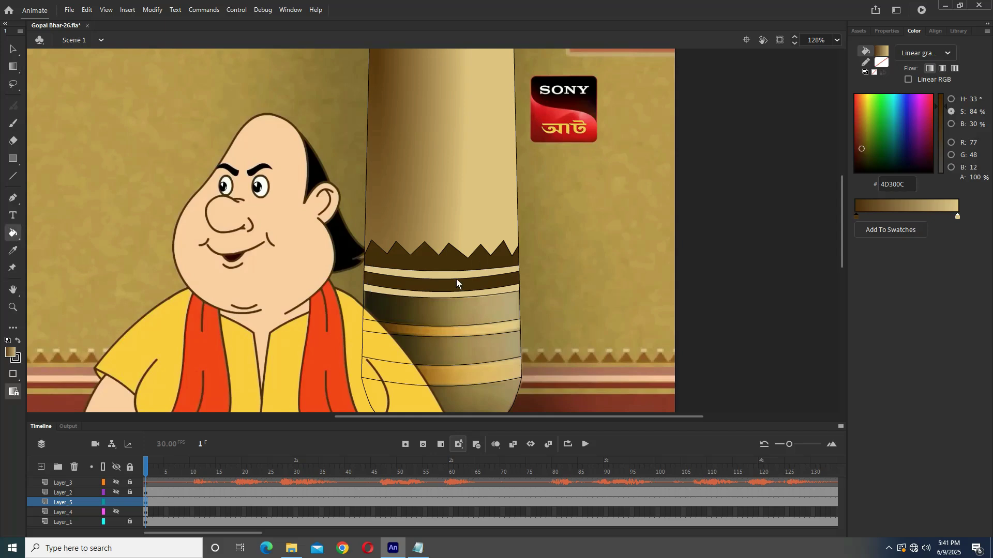
pyautogui.click(13, 66)
pyautogui.click(425, 292)
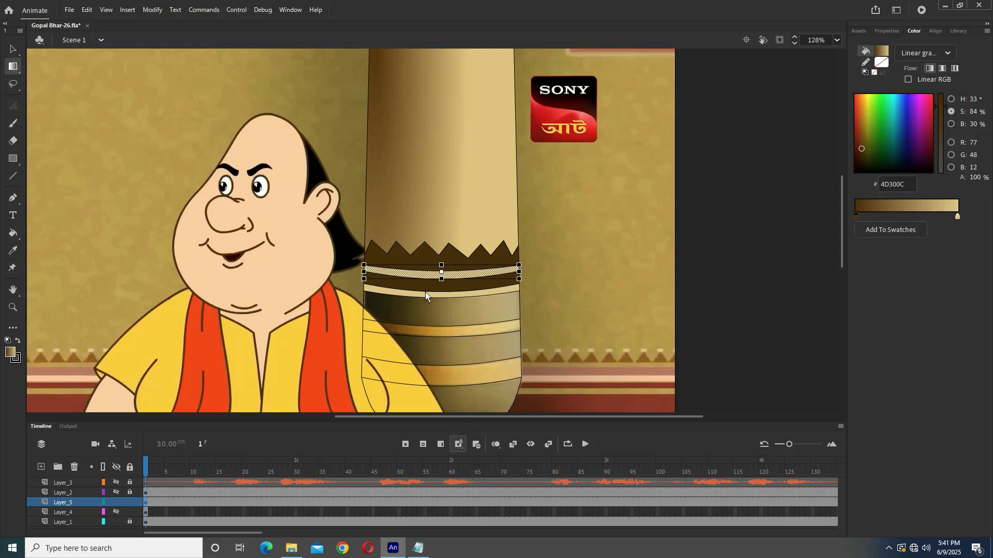
pyautogui.hotkey('ctrl', '-')
pyautogui.hotkey('ctrl', '-')
pyautogui.hotkey('ctrl', '-')
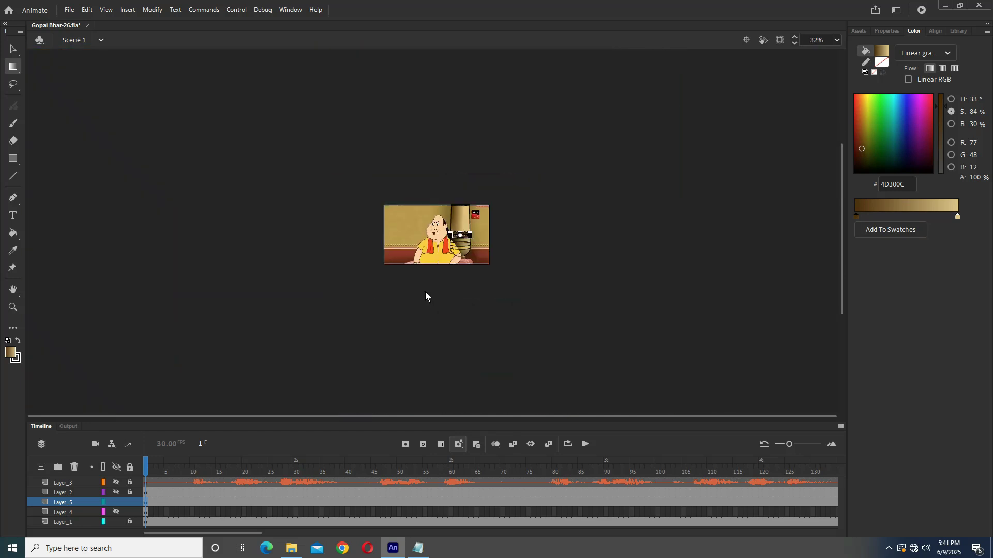
pyautogui.scroll(2, 464, 254)
pyautogui.scroll(3, 471, 231)
pyautogui.scroll(3, 390, 279)
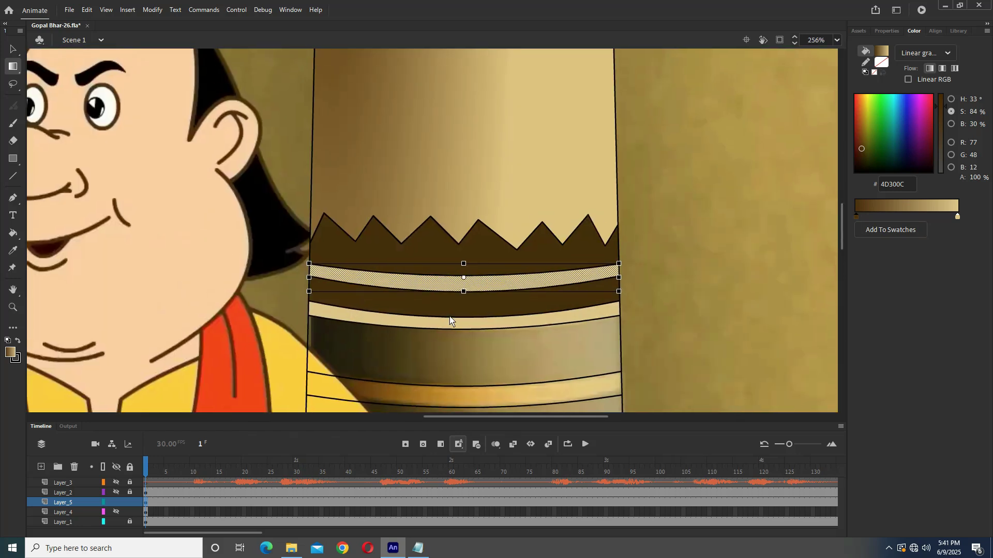
pyautogui.click(423, 175)
pyautogui.hotkey('ctrl', '-')
pyautogui.click(475, 262)
pyautogui.scroll(1, 383, 277)
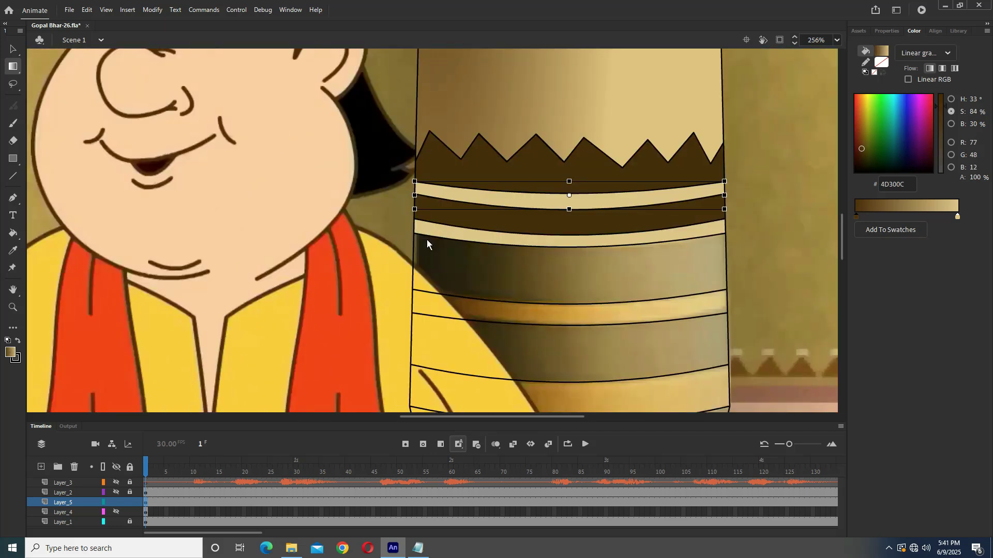
pyautogui.scroll(1, 426, 240)
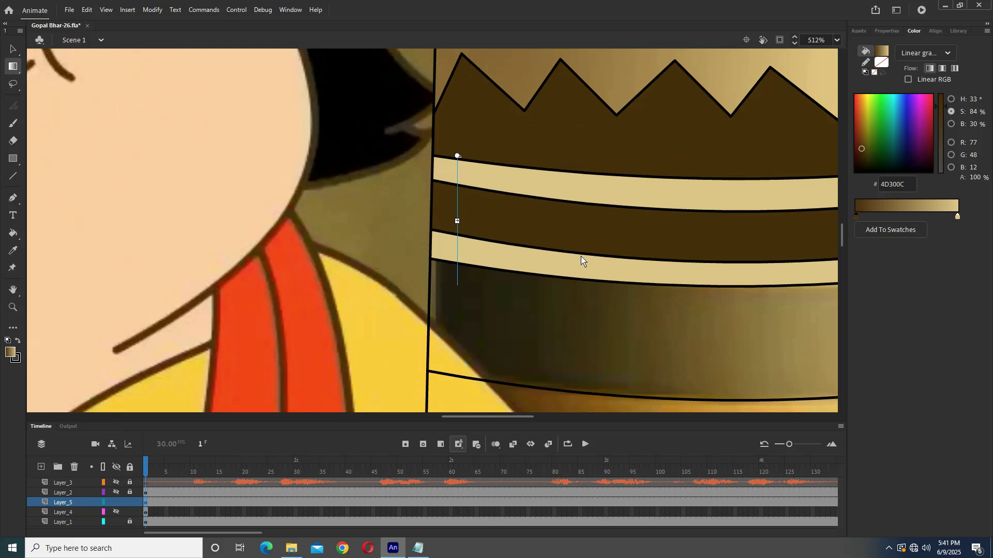
# - Drag the band's gradient centre to the right and zoom out to see character and pillar
pyautogui.click(551, 306)
pyautogui.click(543, 266)
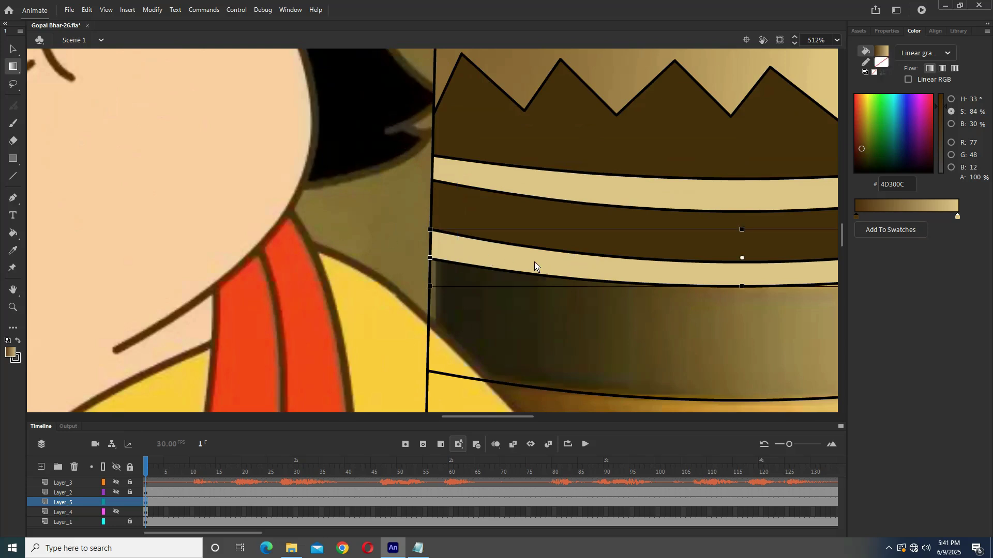
pyautogui.moveTo(458, 222); pyautogui.dragTo(662, 244)
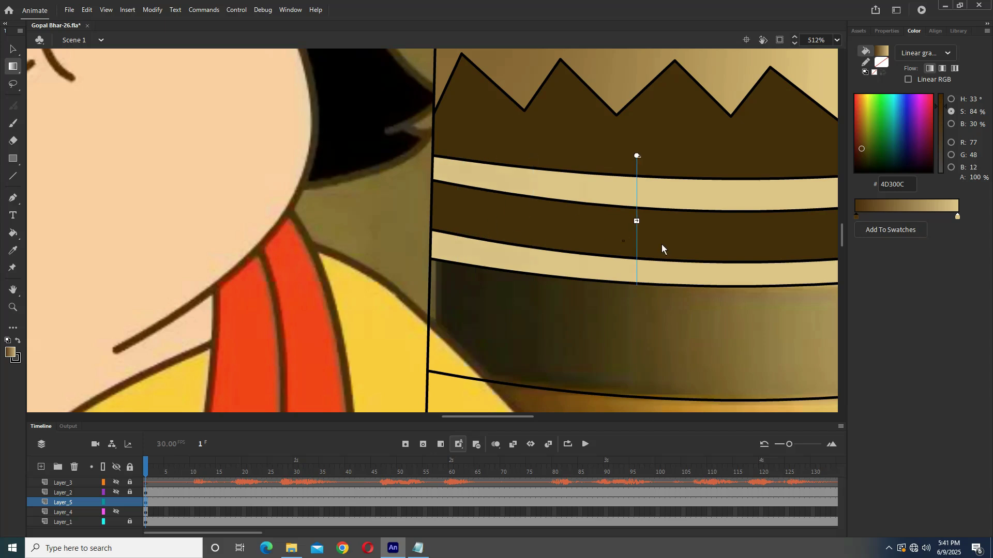
pyautogui.scroll(-1, 628, 266)
pyautogui.hotkey('ctrl', '-')
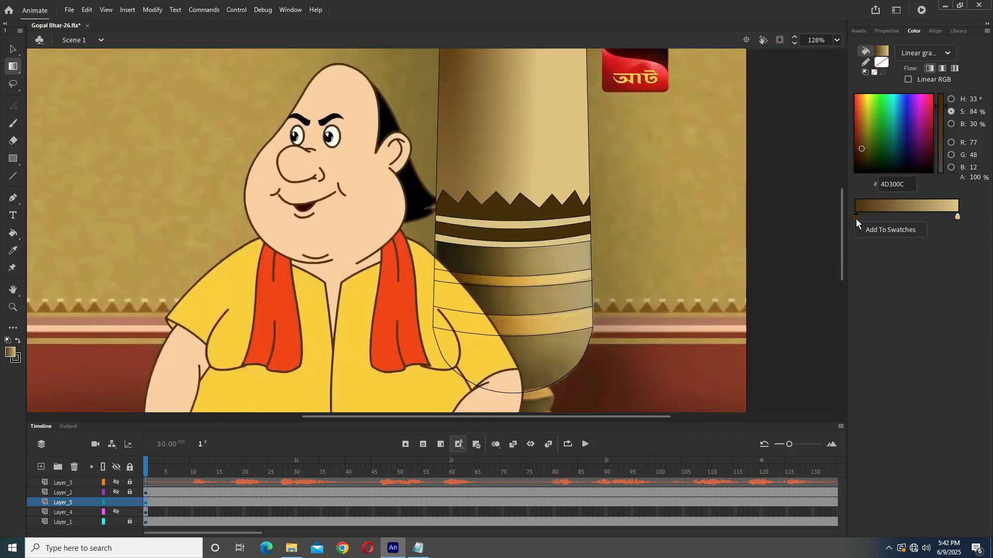
# - Add a new dark colour stop to the stripes' brown-to-beige gradient
pyautogui.click(918, 217)
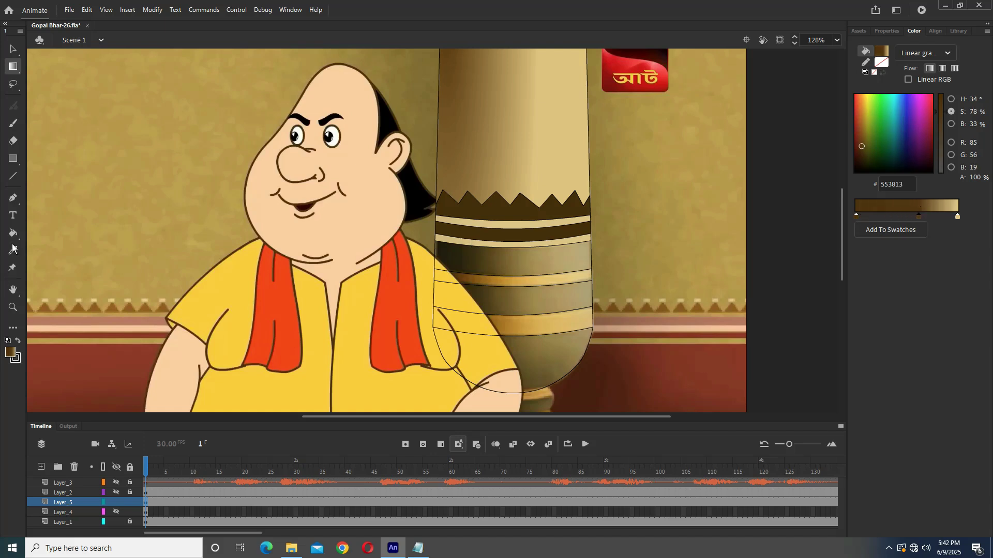
pyautogui.press('k')
pyautogui.click(477, 226)
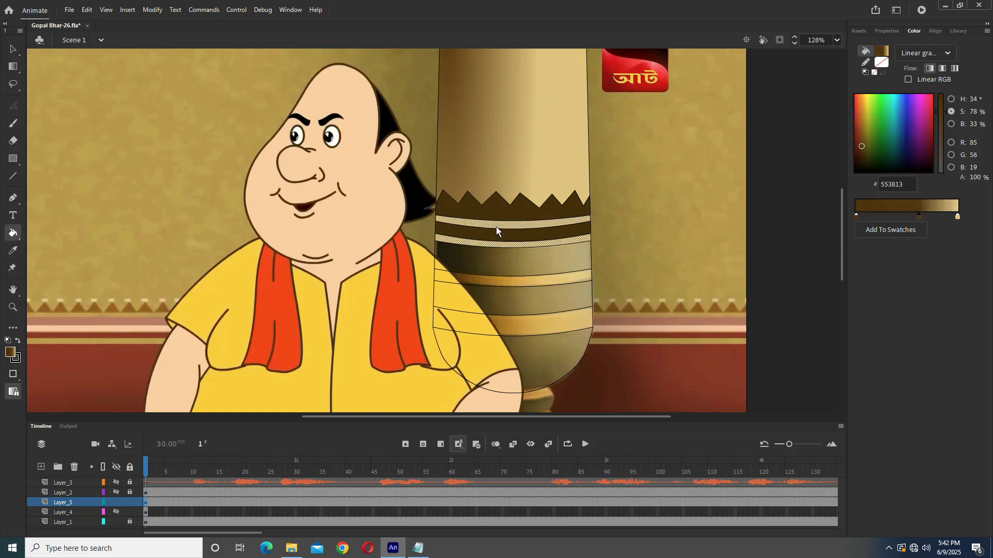
pyautogui.scroll(1, 554, 233)
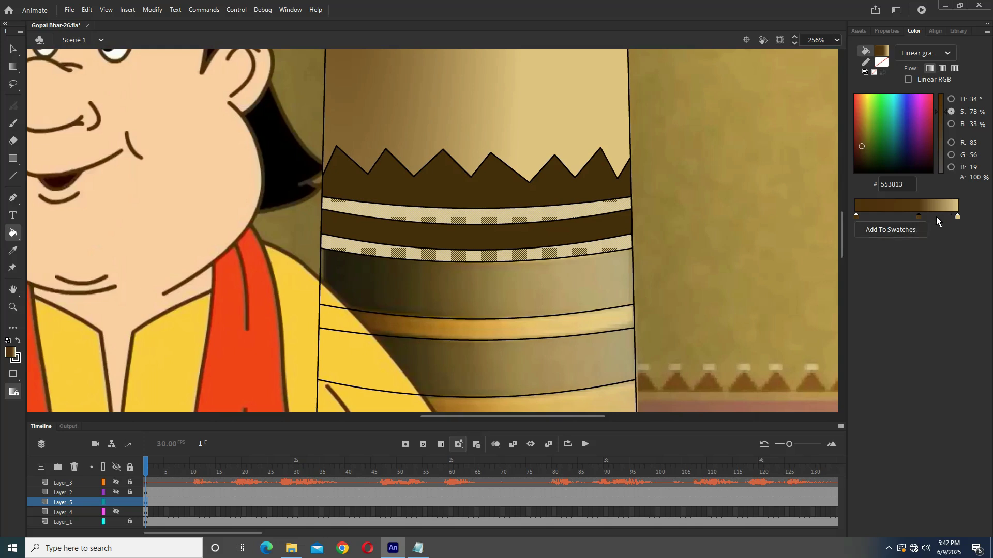
# - Drag the stops so dark brown 4D300C spans most of the gradient, undoing a test fill
pyautogui.moveTo(957, 217); pyautogui.dragTo(867, 217)
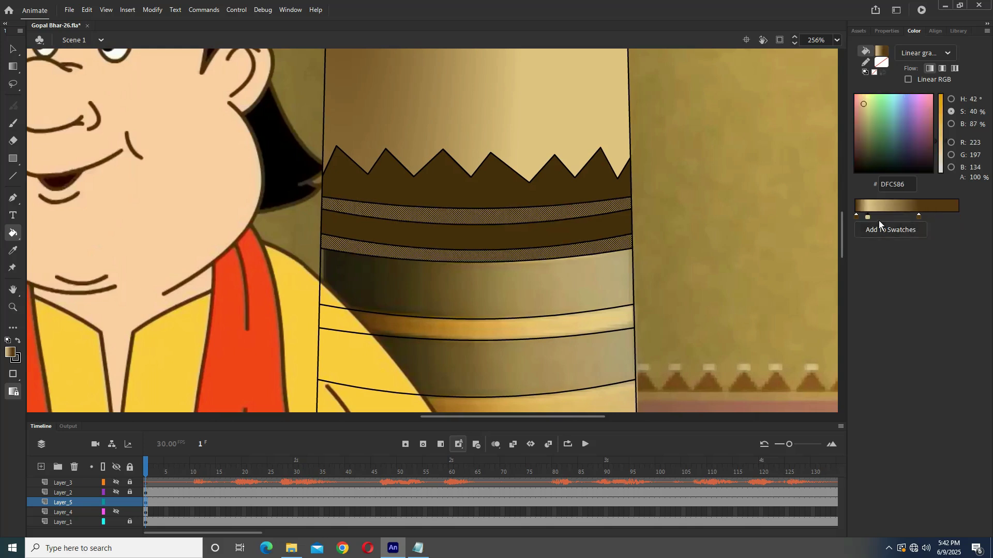
pyautogui.moveTo(904, 217); pyautogui.dragTo(955, 217)
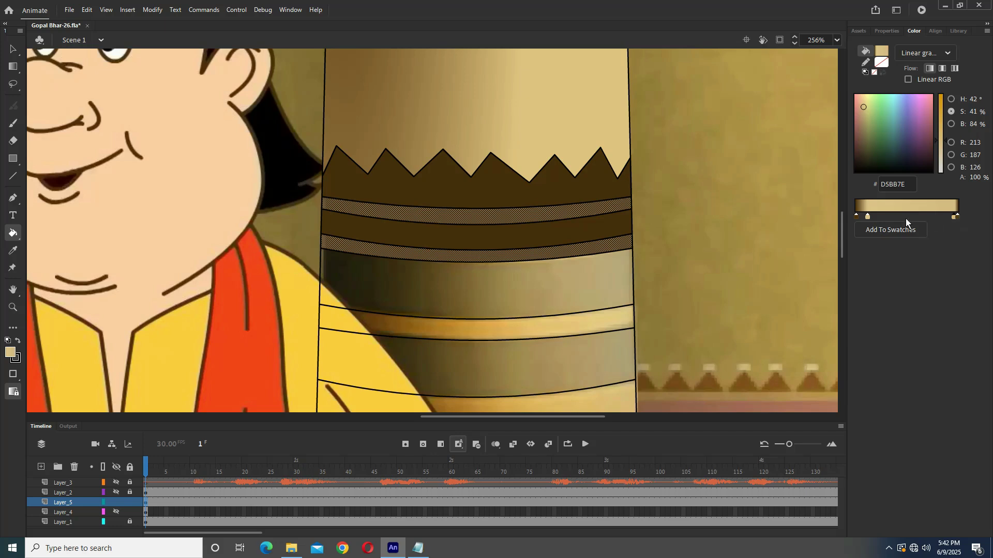
pyautogui.moveTo(867, 216); pyautogui.dragTo(904, 225)
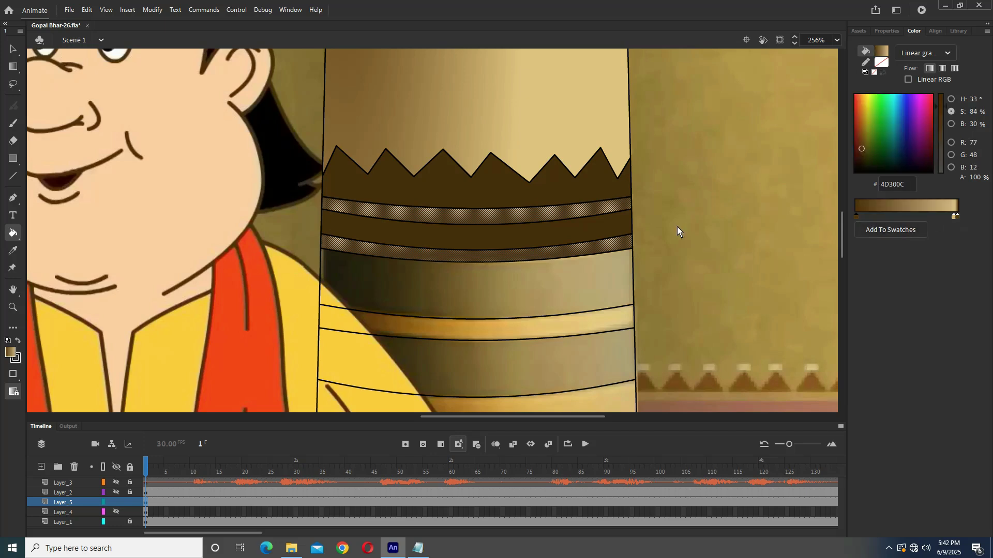
pyautogui.click(588, 237)
pyautogui.hotkey('ctrl', 'z')
# - Restore the stripe bands' gradient fills and refill the top band with the brown gradient
pyautogui.press('v')
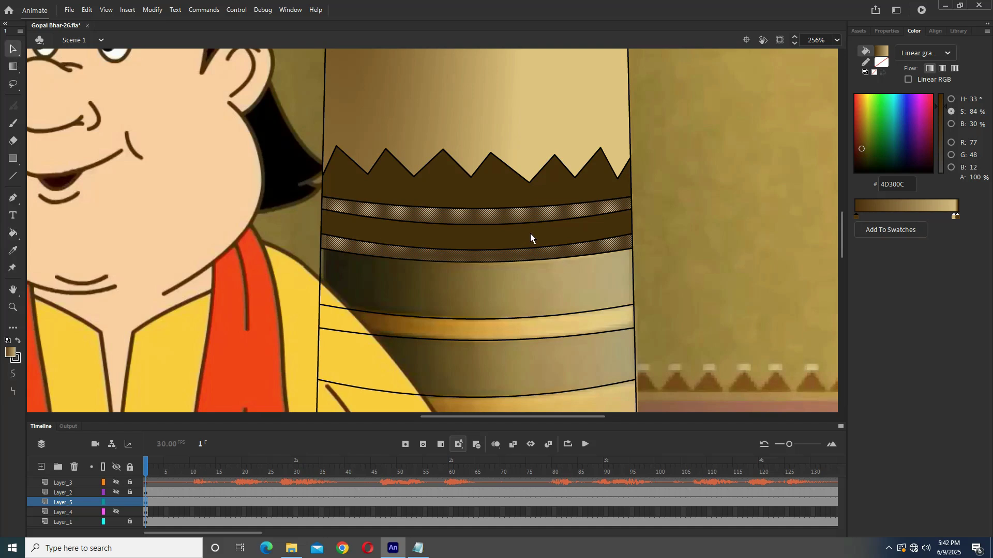
pyautogui.click(529, 235)
pyautogui.hotkey('ctrl', 'y')
pyautogui.hotkey('ctrl', 'y')
pyautogui.hotkey('ctrl', 'y')
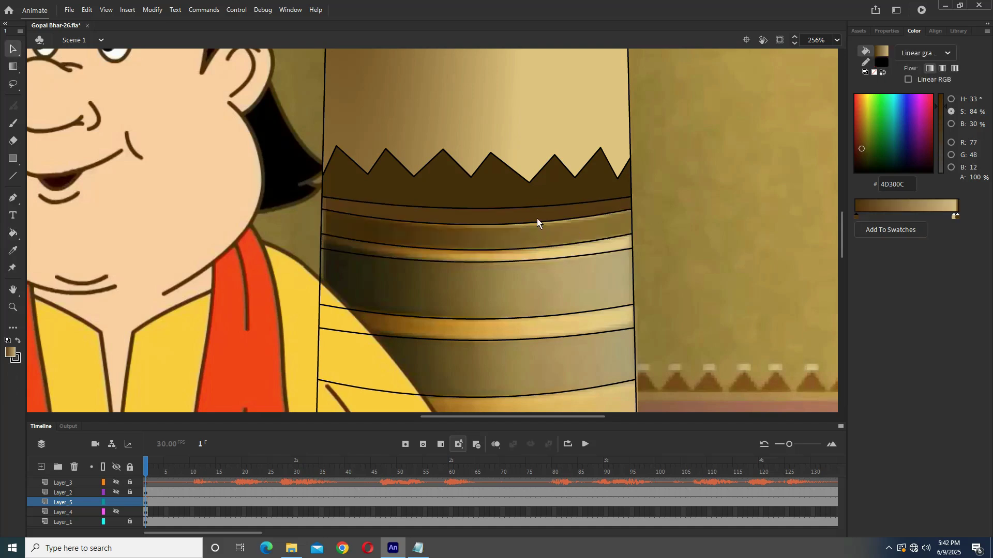
pyautogui.hotkey('ctrl', 'y')
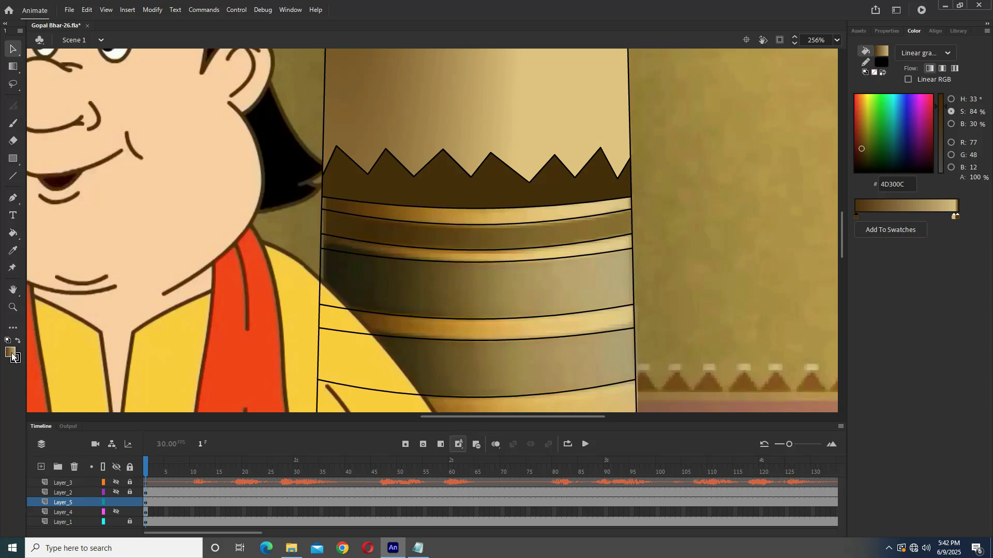
pyautogui.click(13, 233)
pyautogui.click(452, 216)
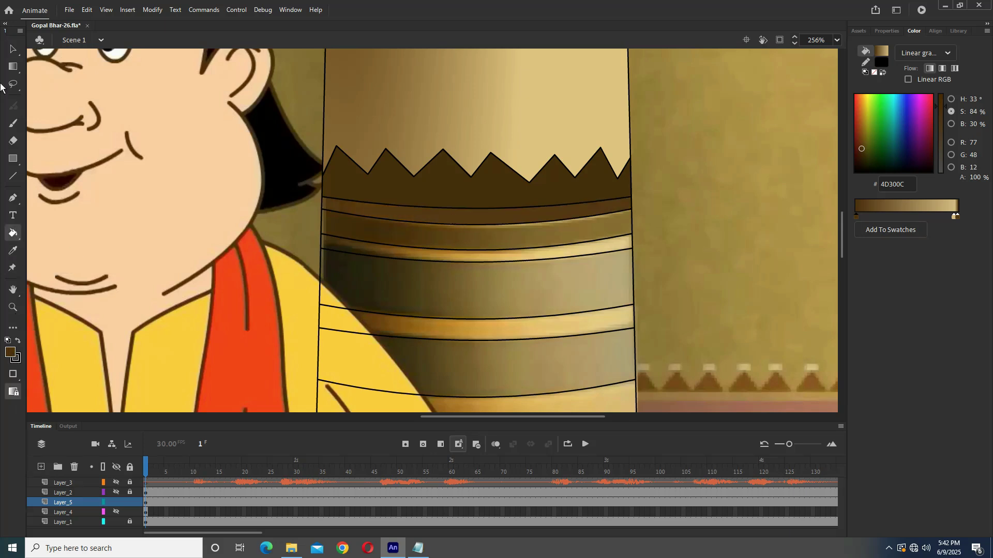
# - Shift the top band's gradient rightward, lightening its left side with the D5BB7E stop
pyautogui.click(13, 67)
pyautogui.click(482, 219)
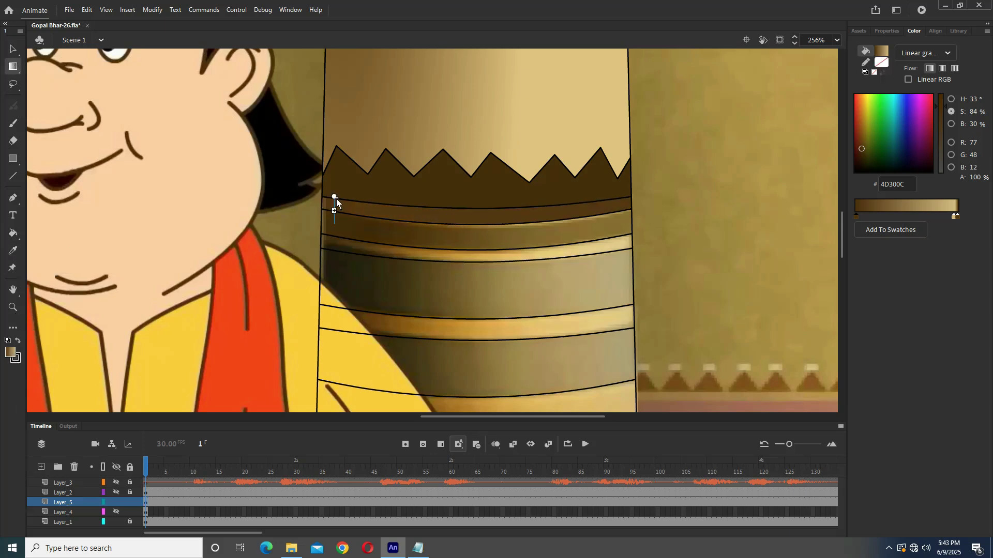
pyautogui.moveTo(341, 211)
pyautogui.mouseDown()
pyautogui.moveTo(501, 211)
pyautogui.moveTo(364, 212)
pyautogui.mouseUp()
pyautogui.moveTo(298, 209)
pyautogui.mouseDown()
pyautogui.moveTo(149, 206)
pyautogui.moveTo(542, 206)
pyautogui.moveTo(476, 211)
pyautogui.mouseUp()
pyautogui.moveTo(955, 217)
pyautogui.mouseDown()
pyautogui.moveTo(870, 219)
pyautogui.moveTo(944, 218)
pyautogui.mouseUp()
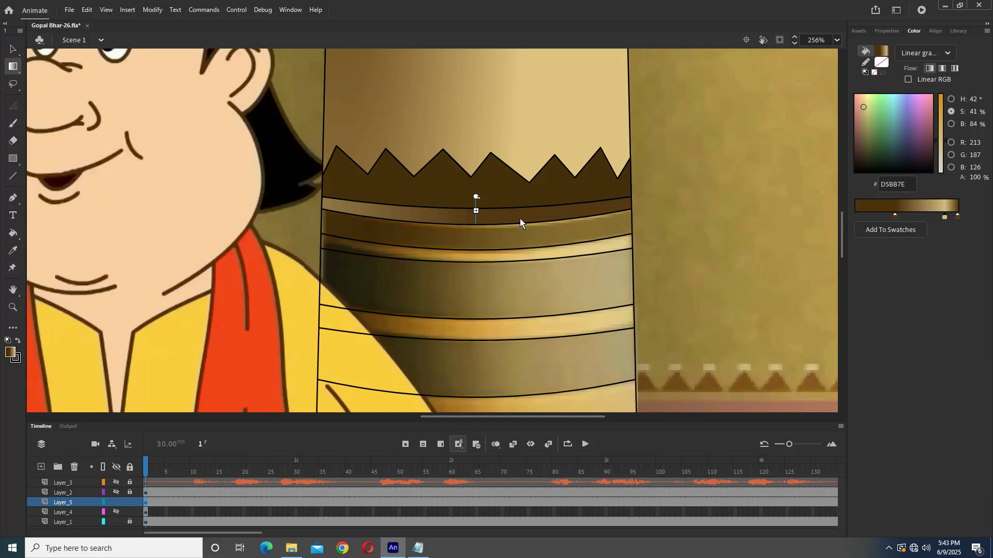
pyautogui.moveTo(476, 211); pyautogui.dragTo(601, 210)
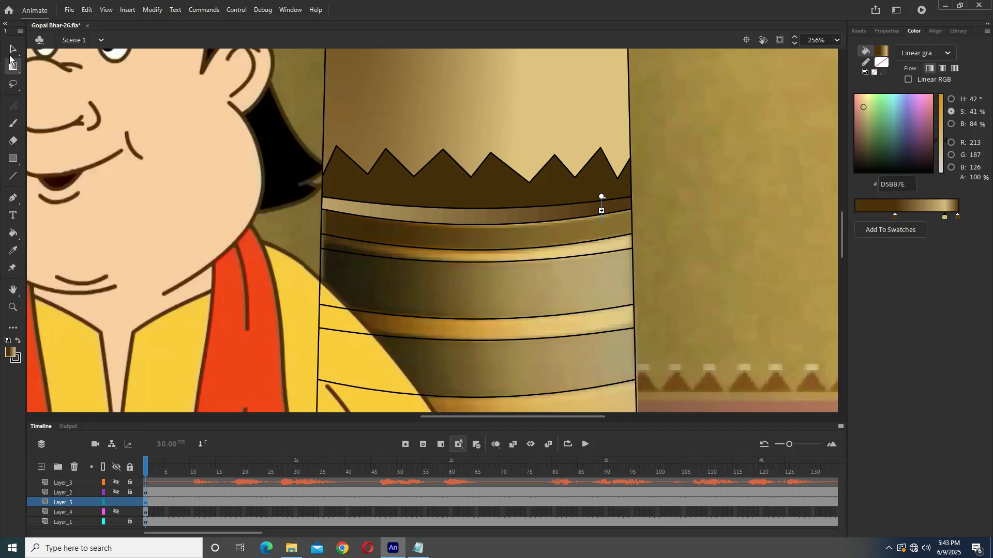
pyautogui.press('v')
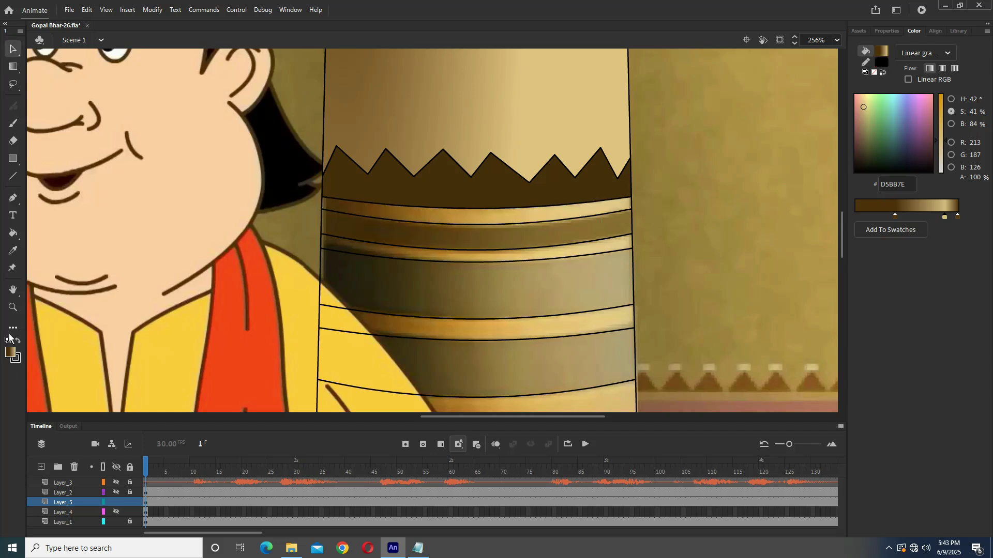
# - Refill the upper bands with solid golden B88936 and dark brown 634D23
pyautogui.click(13, 251)
pyautogui.click(456, 235)
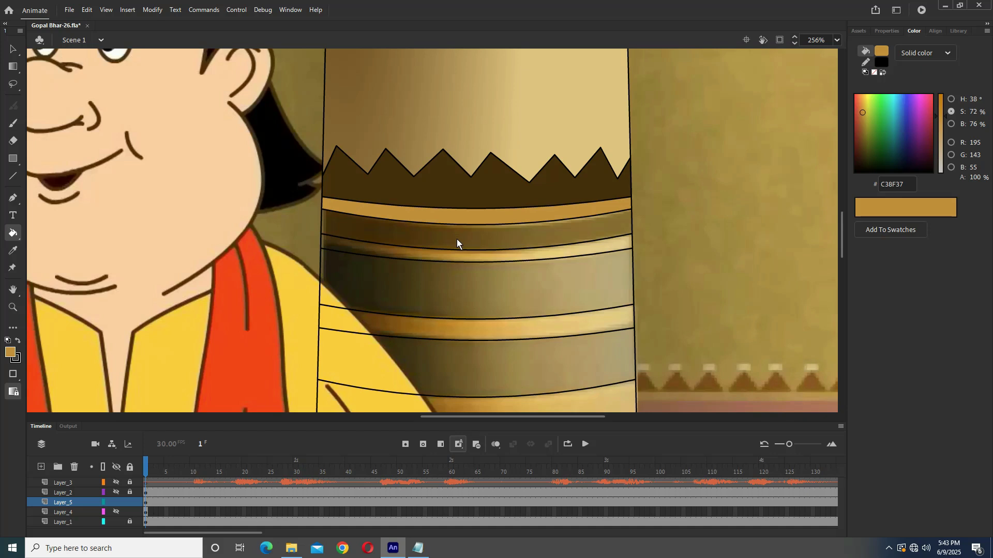
pyautogui.click(13, 251)
pyautogui.click(440, 234)
pyautogui.click(408, 240)
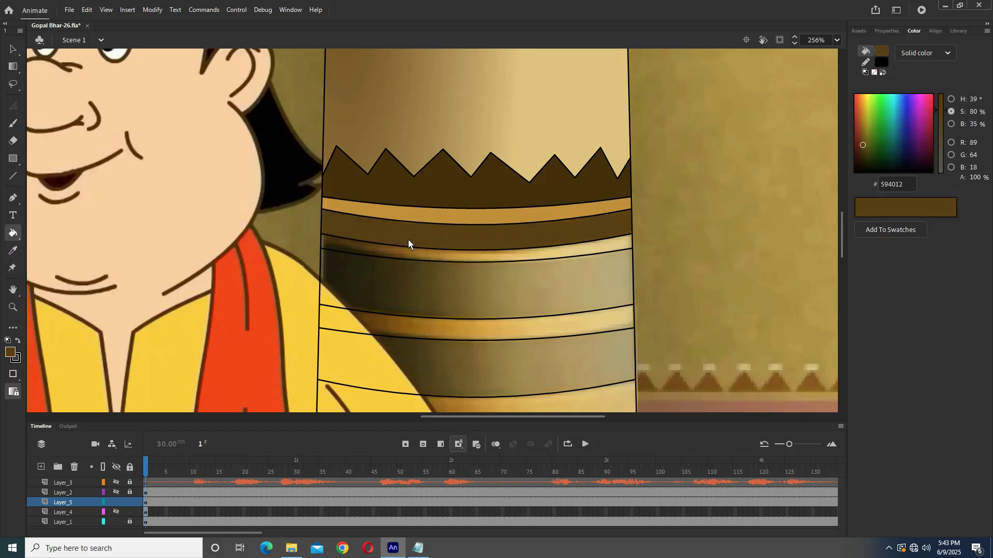
pyautogui.click(13, 251)
pyautogui.click(445, 256)
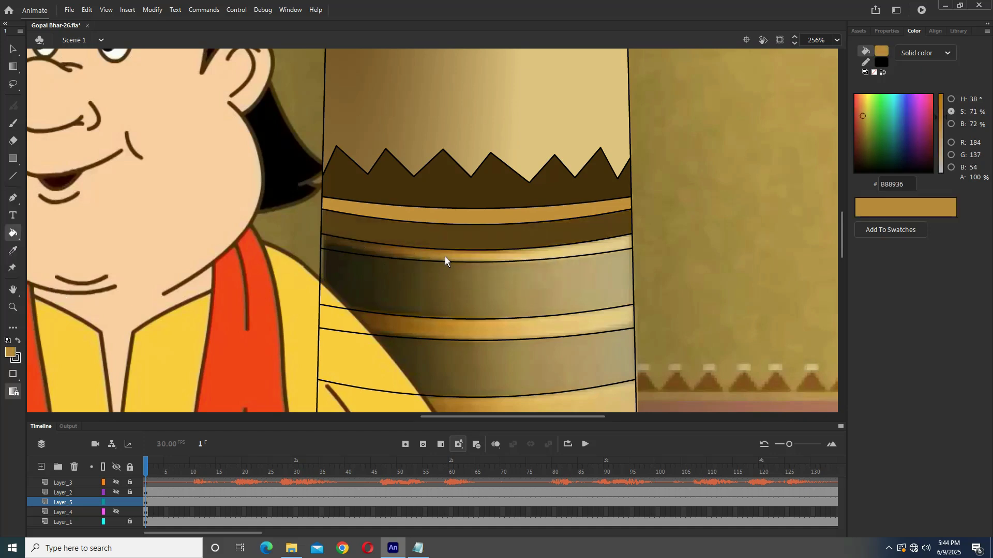
# - Fill the lower gradient bands alternately with solid dark brown and golden tan
pyautogui.click(13, 250)
pyautogui.click(439, 288)
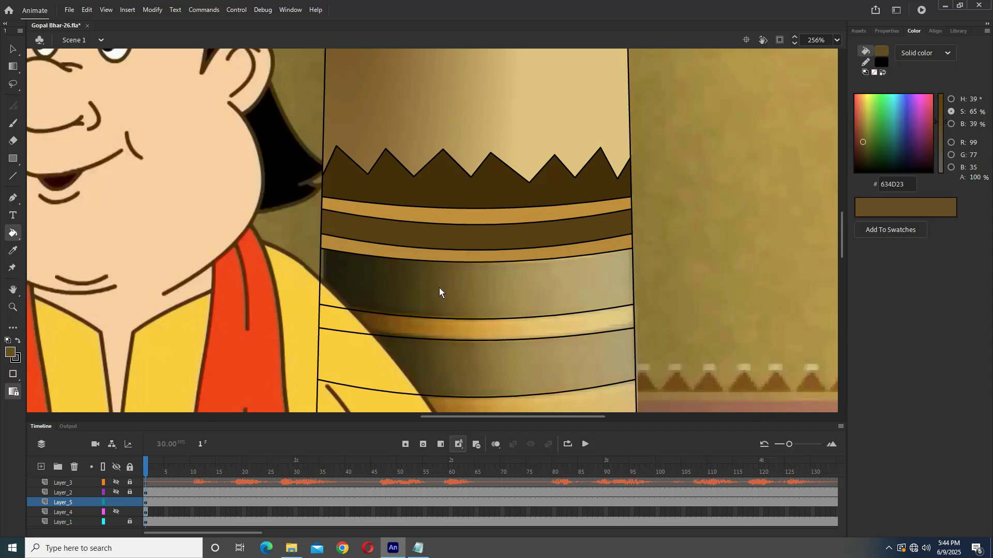
pyautogui.click(465, 360)
pyautogui.click(13, 250)
pyautogui.click(473, 255)
pyautogui.click(499, 331)
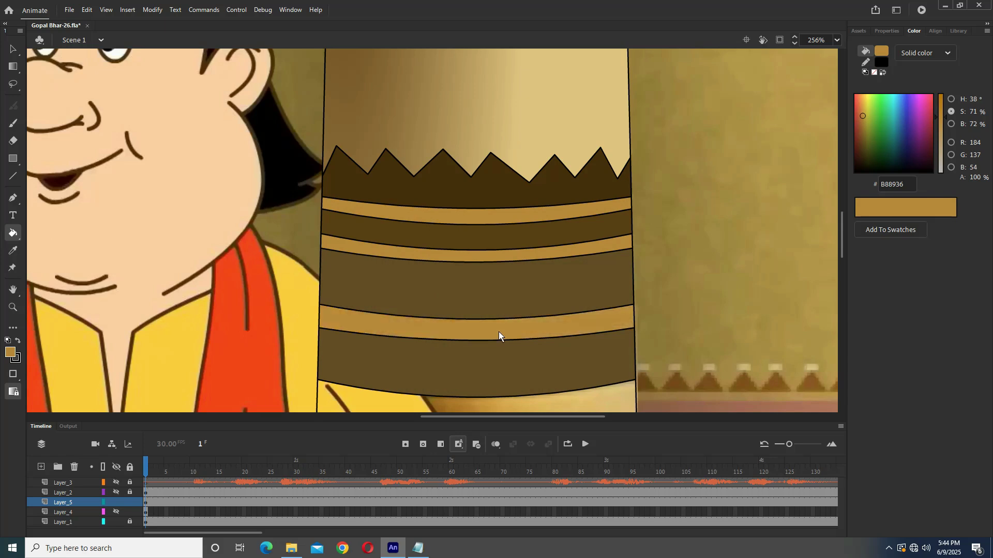
pyautogui.scroll(3, 499, 325)
pyautogui.scroll(-5, 515, 265)
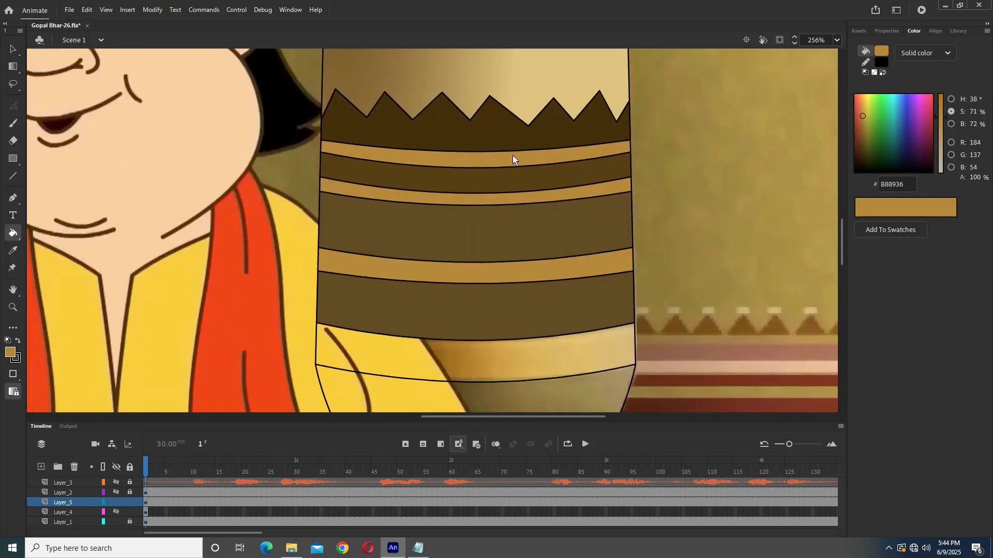
pyautogui.click(496, 367)
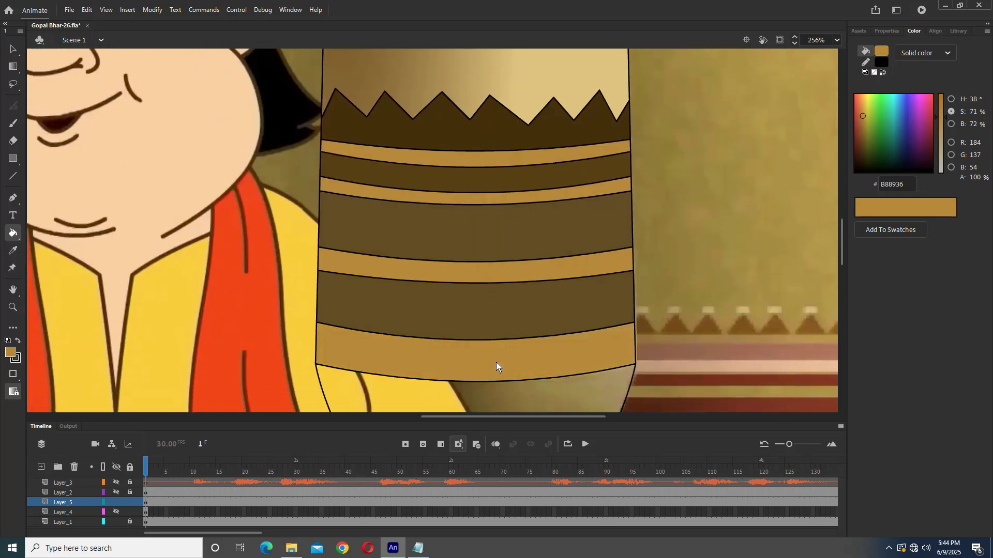
# - Fill the pot's rounded bottom section dark brown 634D23
pyautogui.moveTo(497, 362); pyautogui.dragTo(495, 283)
pyautogui.click(13, 250)
pyautogui.click(465, 222)
pyautogui.click(523, 338)
pyautogui.press('v')
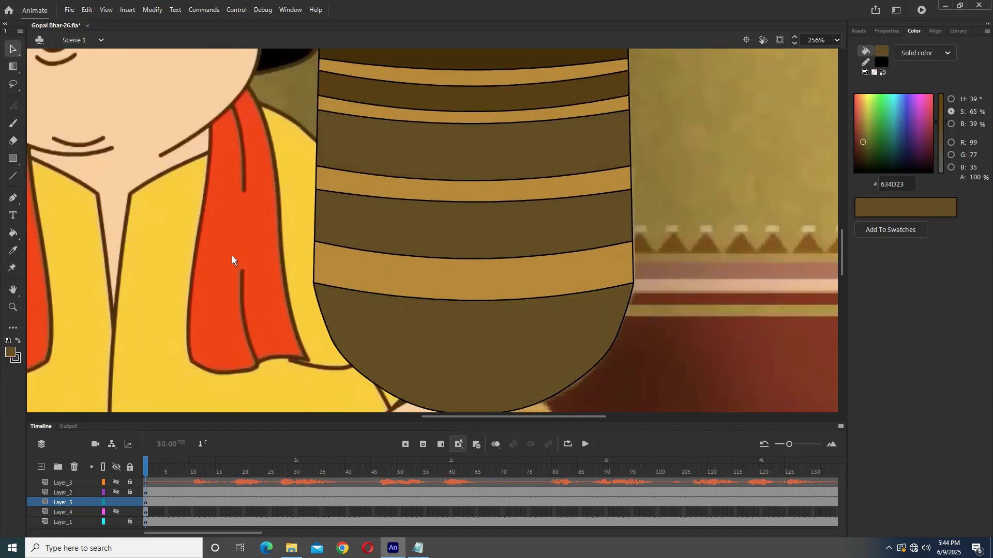
pyautogui.scroll(2, 231, 255)
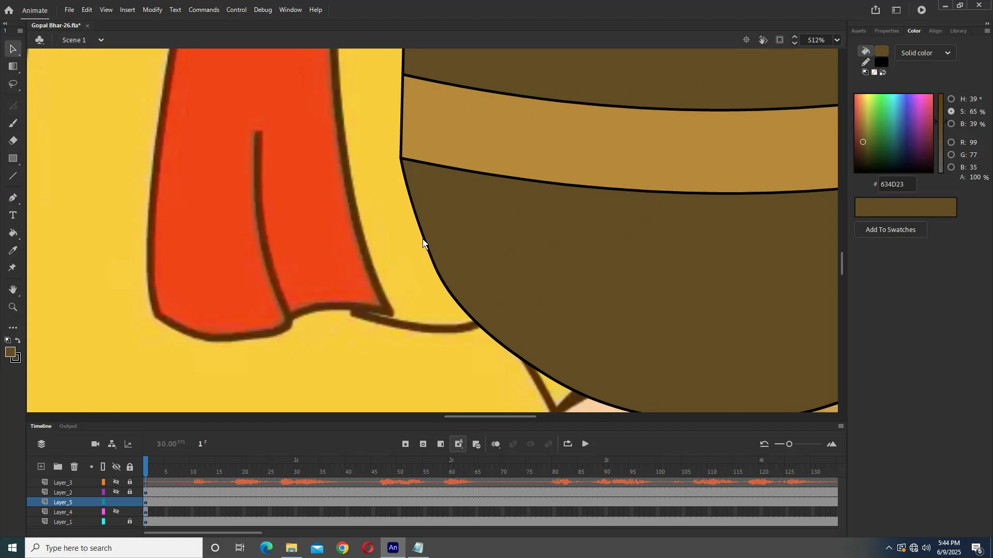
pyautogui.scroll(-3, 423, 244)
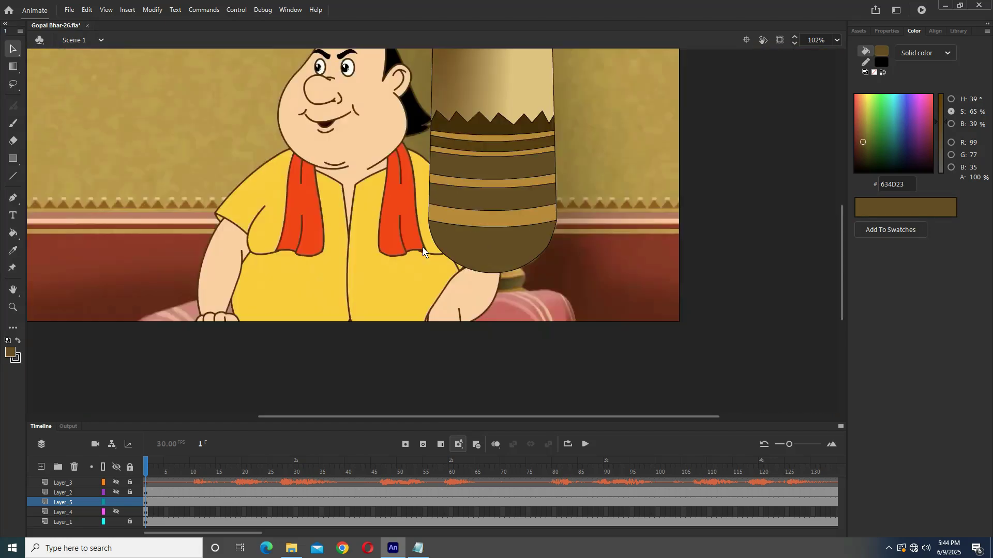
pyautogui.scroll(1, 472, 221)
pyautogui.scroll(2, 476, 228)
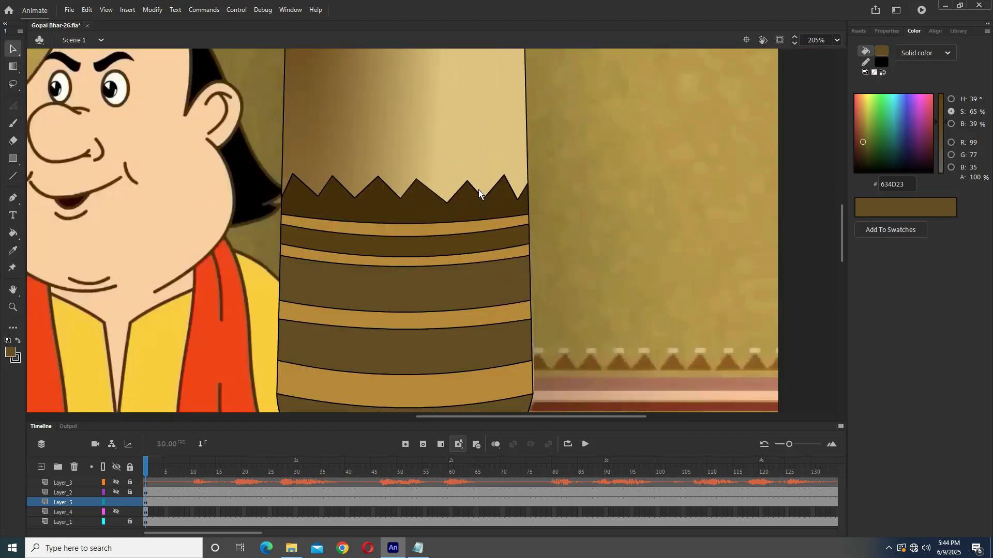
pyautogui.scroll(1, 419, 253)
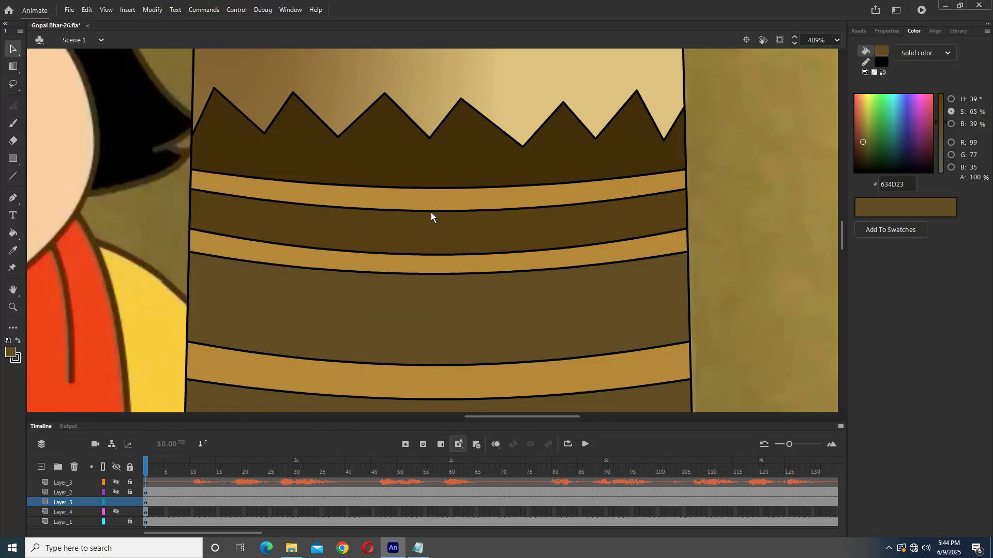
pyautogui.scroll(-2, 416, 204)
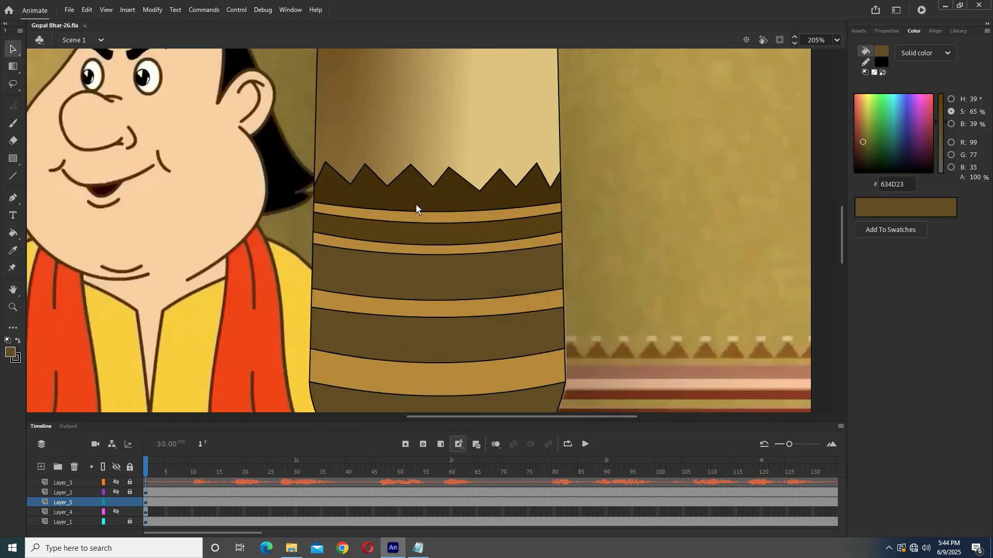
pyautogui.scroll(-2, 416, 204)
pyautogui.scroll(-2, 468, 228)
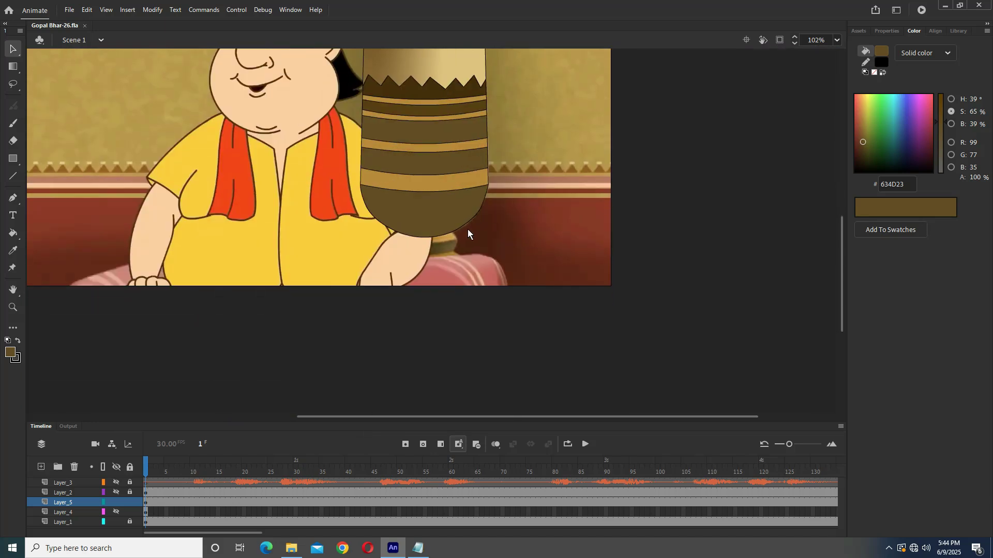
pyautogui.scroll(3, 387, 271)
pyautogui.click(14, 176)
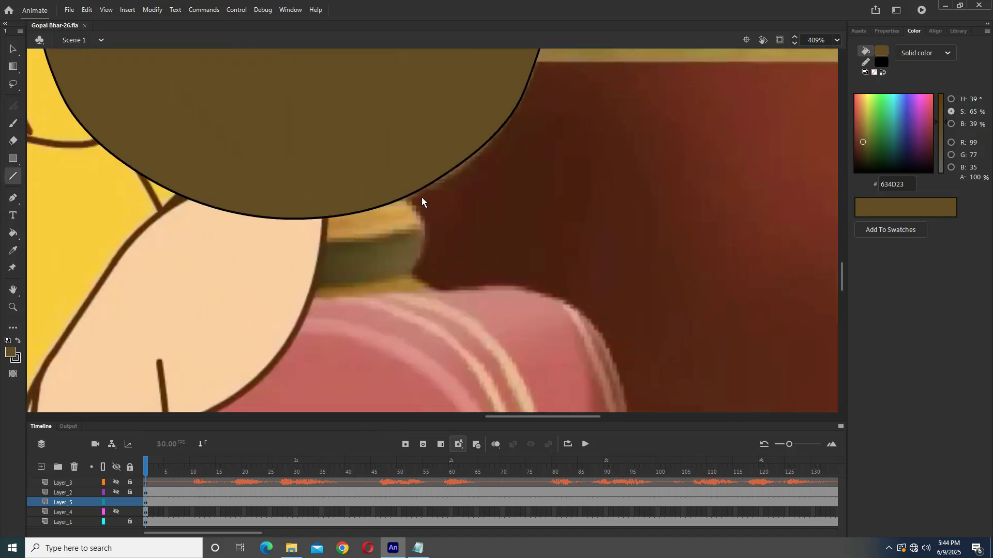
# - Draw a line down from the pot's right edge and bend it into a wavy curve
pyautogui.moveTo(424, 224); pyautogui.dragTo(418, 312)
pyautogui.click(14, 50)
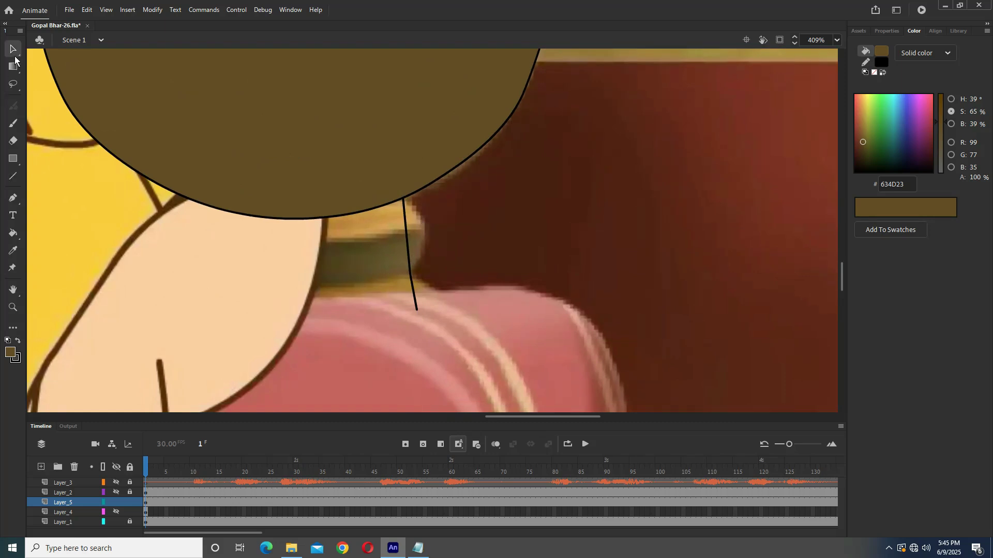
pyautogui.moveTo(407, 228); pyautogui.dragTo(425, 230)
pyautogui.moveTo(414, 292); pyautogui.dragTo(431, 295)
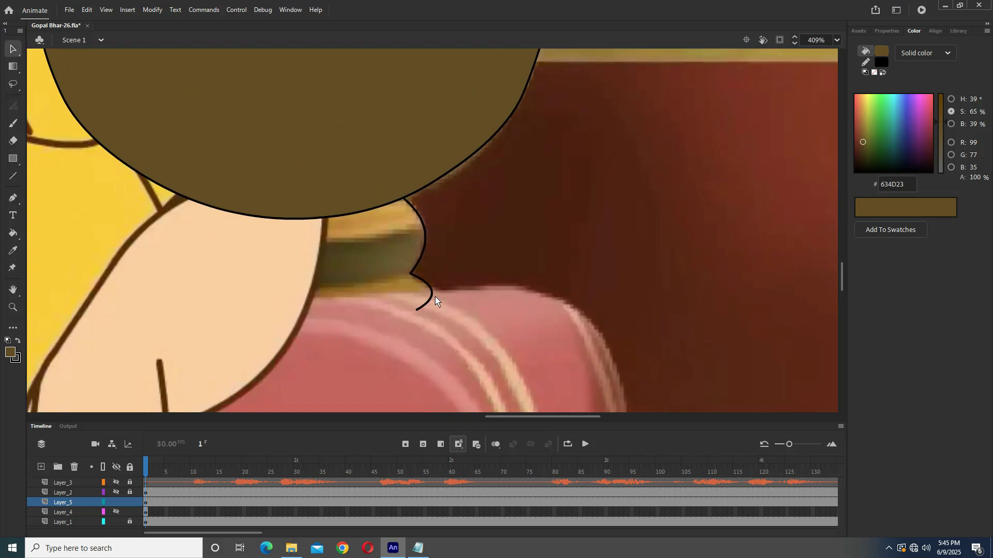
pyautogui.click(422, 226)
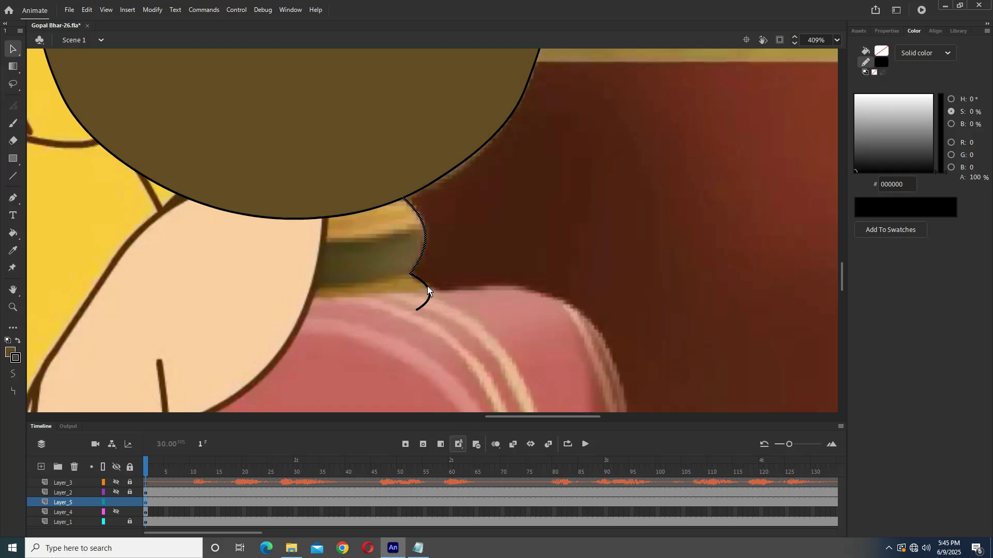
# - Copy the curve to the left side, flip it horizontally and nudge it left
pyautogui.moveTo(425, 302); pyautogui.dragTo(213, 309)
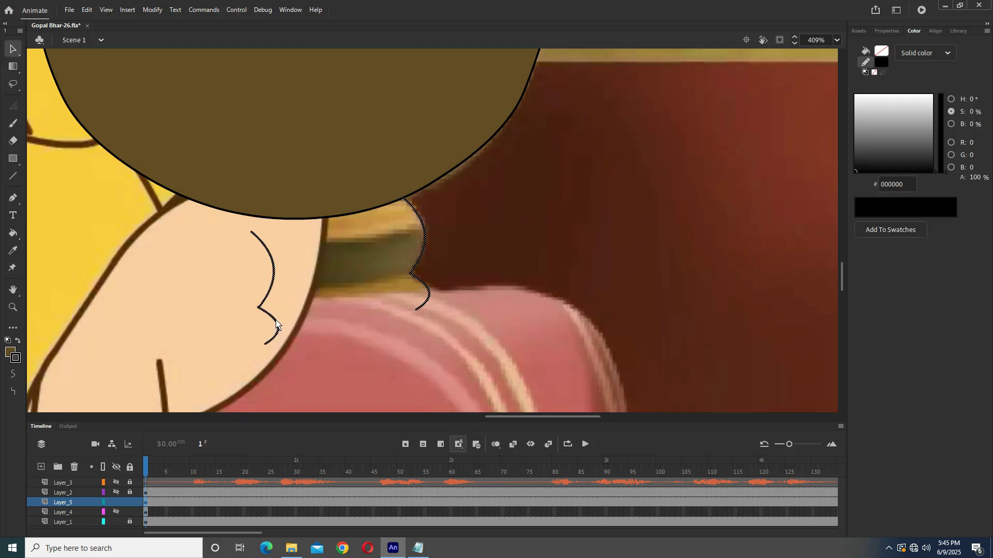
pyautogui.rightClick(214, 309)
pyautogui.press('Escape')
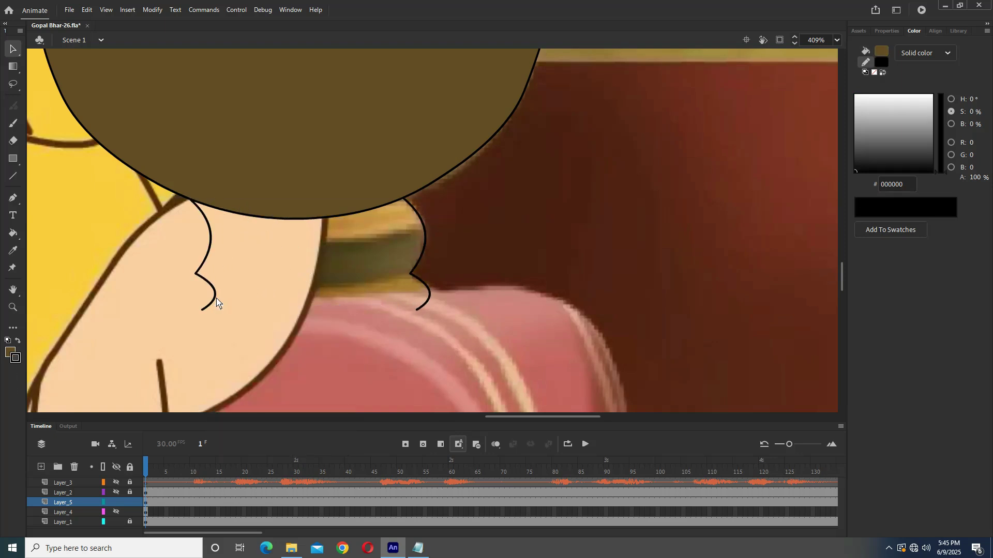
pyautogui.rightClick(217, 300)
pyautogui.moveTo(247, 198)
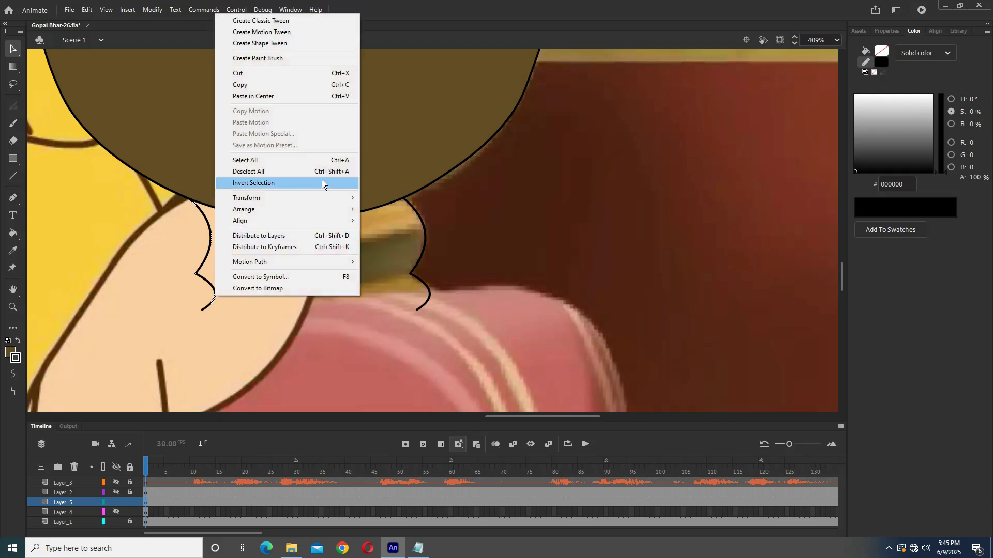
pyautogui.click(409, 308)
pyautogui.press('Left')
pyautogui.press('Left')
pyautogui.press('Left')
pyautogui.press('Left')
pyautogui.press('Left')
pyautogui.press('Left')
pyautogui.press('Left')
pyautogui.press('Left')
pyautogui.press('Left')
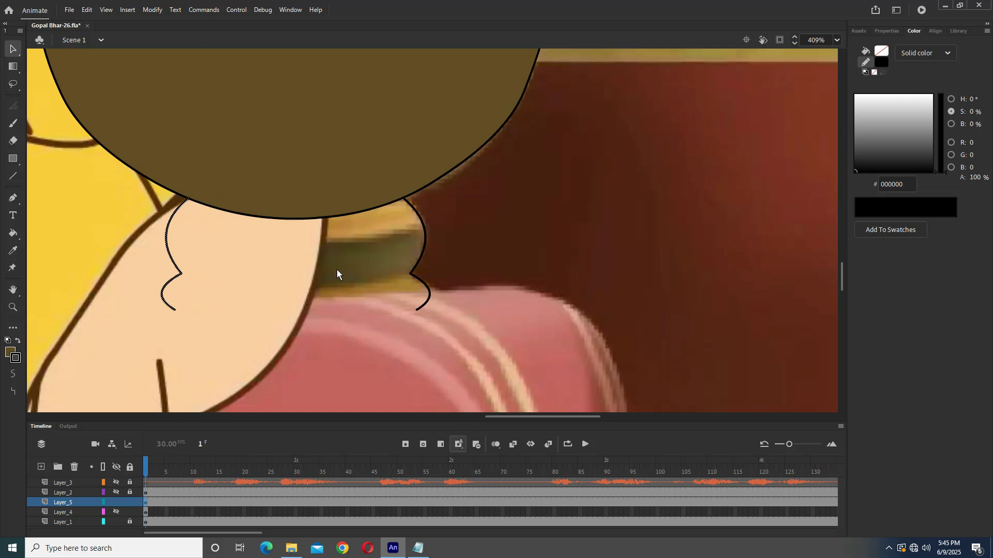
pyautogui.hotkey('ctrl', '-')
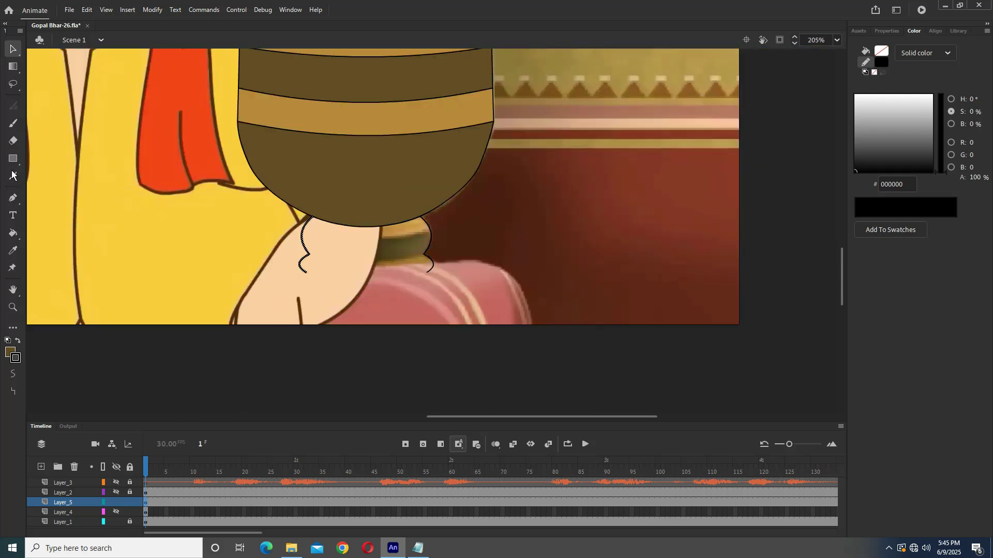
# - Draw two lines across the base between the curves and bend the upper one downward
pyautogui.click(13, 176)
pyautogui.moveTo(306, 272); pyautogui.dragTo(431, 272)
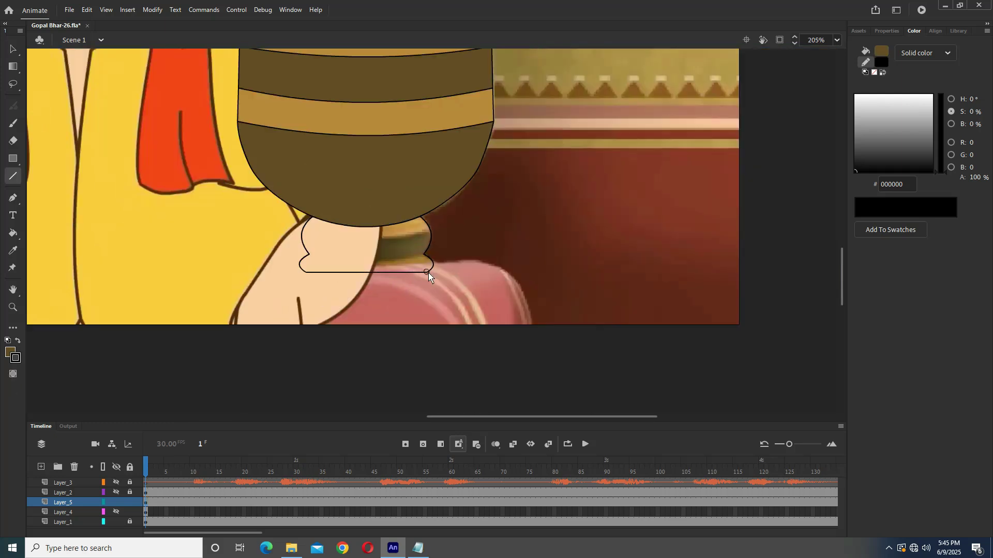
pyautogui.moveTo(307, 255)
pyautogui.mouseDown()
pyautogui.moveTo(420, 252)
pyautogui.moveTo(302, 229)
pyautogui.mouseUp()
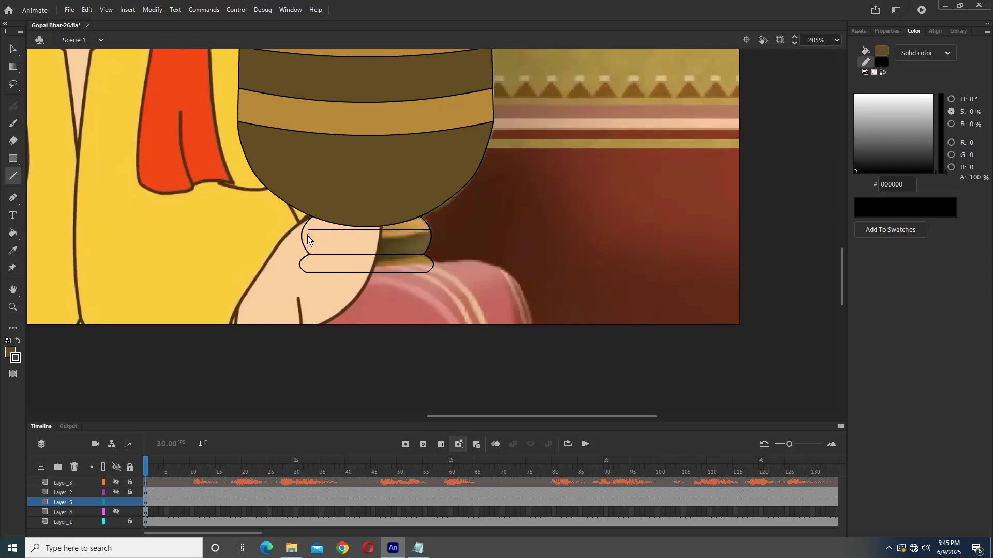
pyautogui.click(11, 48)
pyautogui.moveTo(364, 230); pyautogui.dragTo(364, 283)
pyautogui.hotkey('ctrl', '-')
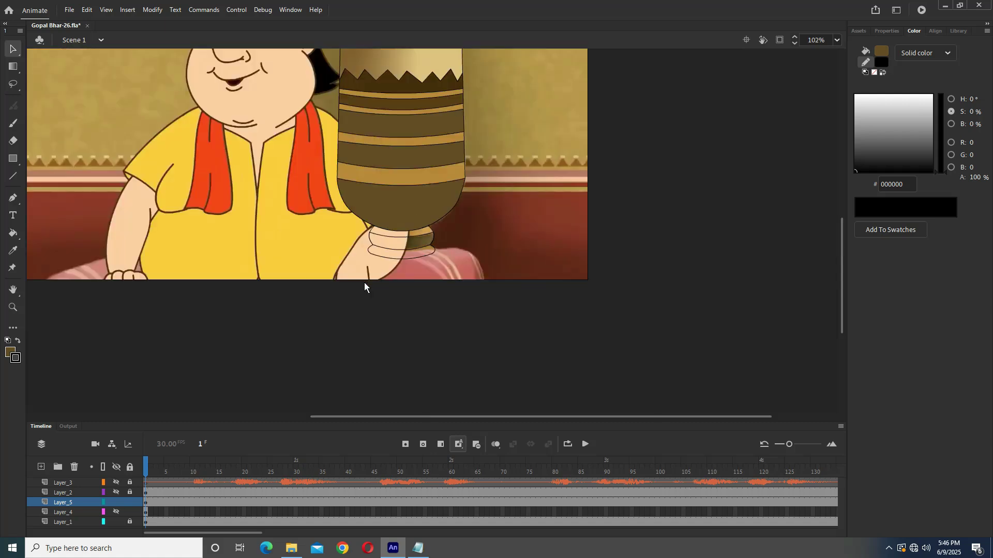
# - Fill the band under the pot's rim dark brown and its base ring tan
pyautogui.click(13, 233)
pyautogui.click(399, 244)
pyautogui.click(12, 251)
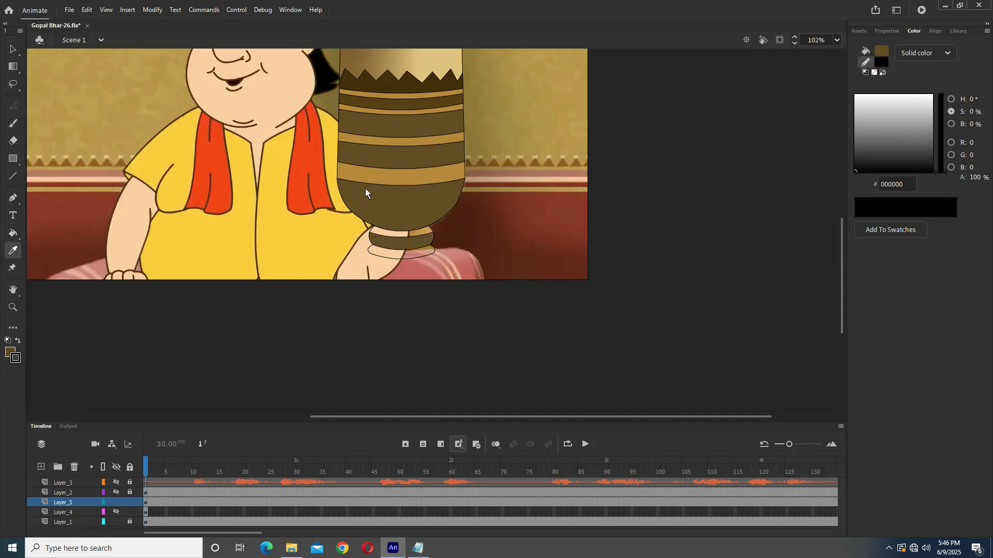
pyautogui.click(406, 254)
pyautogui.click(411, 255)
pyautogui.hotkey('ctrl', '-')
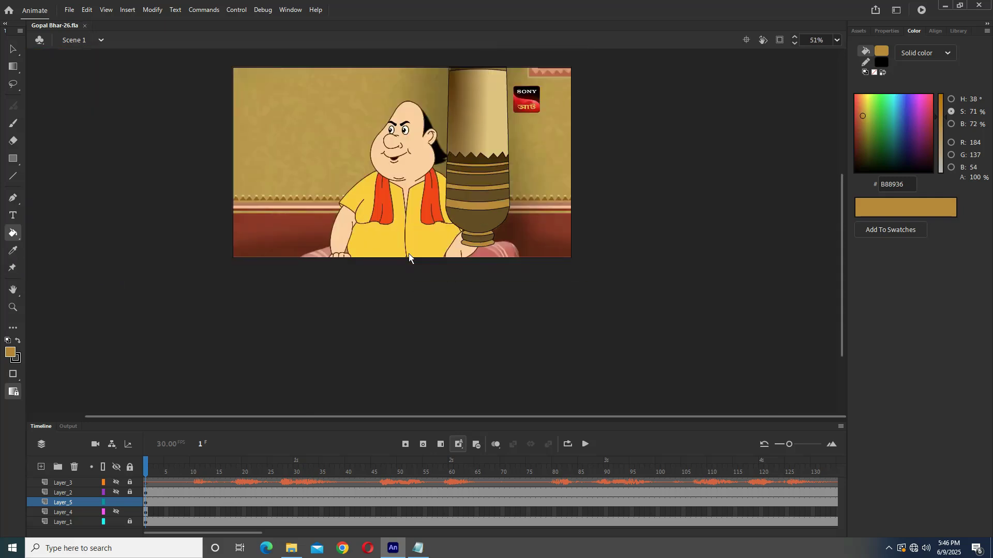
# - Marquee-select the whole pot on the stage
pyautogui.press('v')
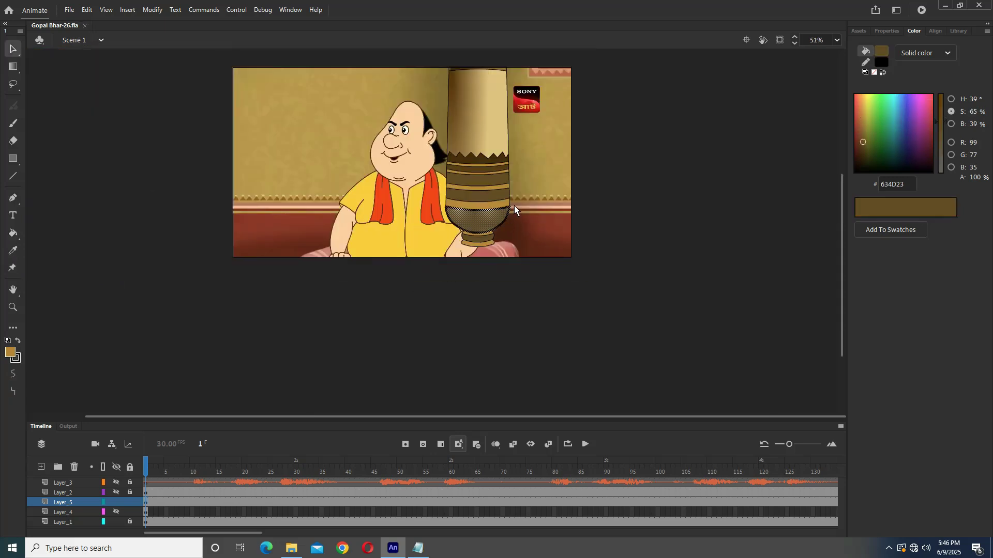
pyautogui.click(508, 147)
pyautogui.click(440, 291)
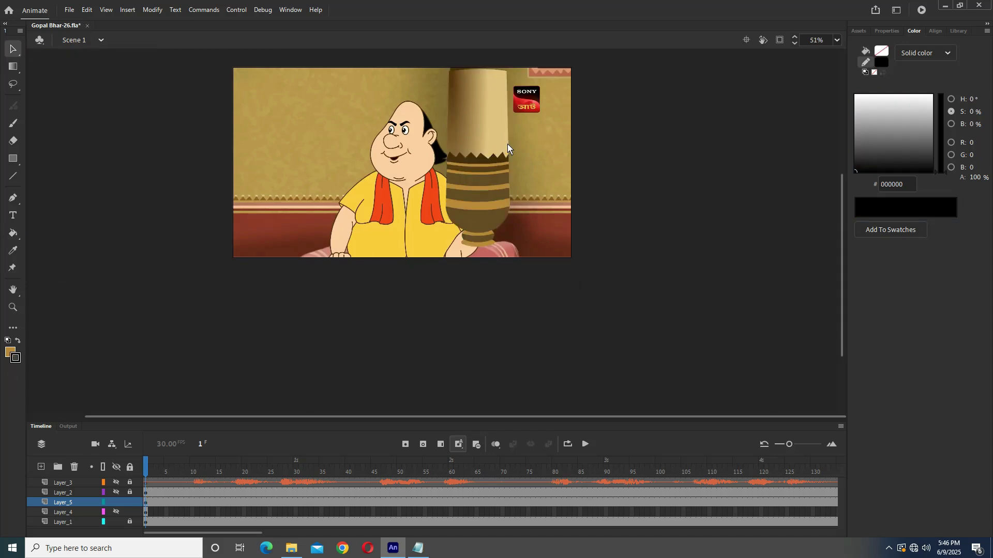
pyautogui.click(481, 185)
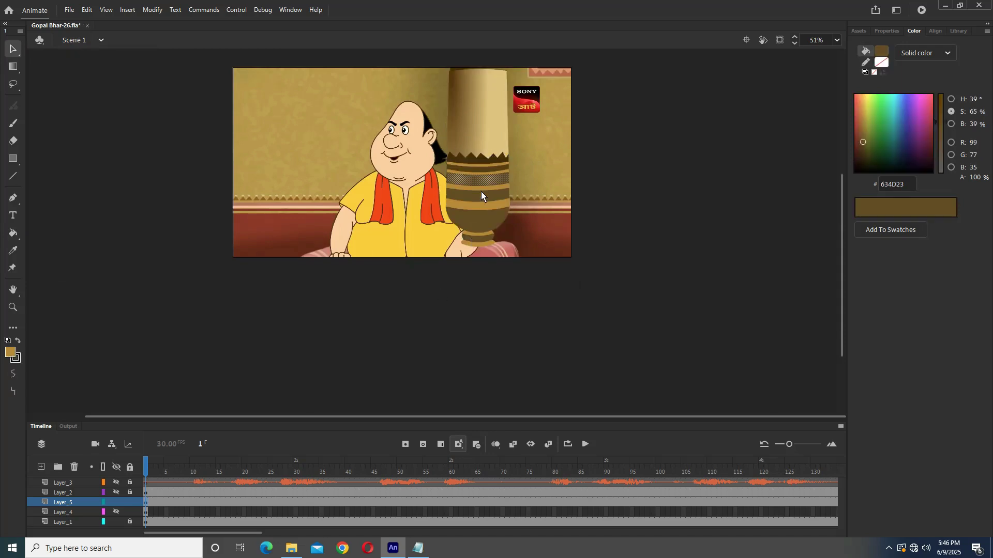
pyautogui.scroll(1, 481, 192)
pyautogui.scroll(1, 478, 202)
pyautogui.moveTo(394, 79); pyautogui.dragTo(547, 336)
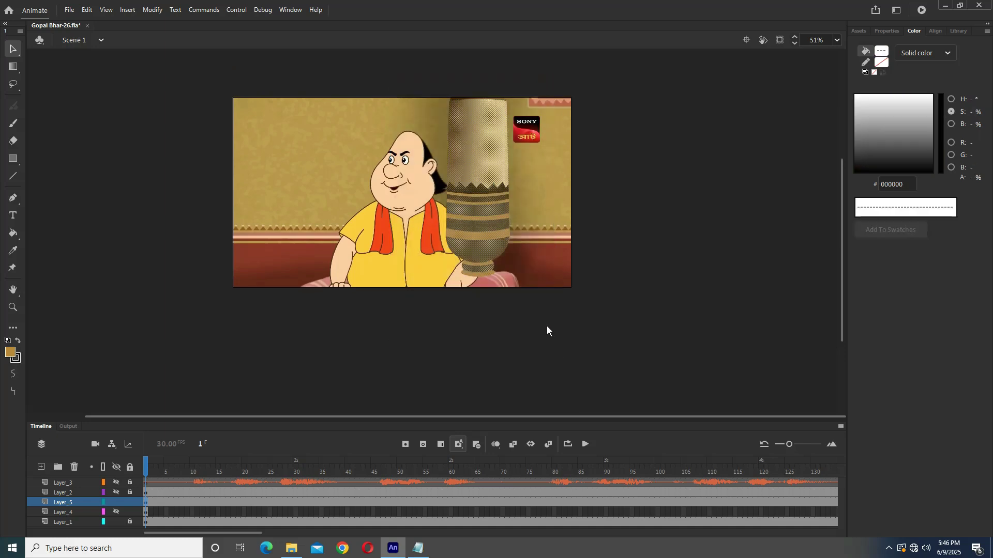
pyautogui.moveTo(486, 154); pyautogui.dragTo(455, 154)
pyautogui.hotkey('ctrl', 'z')
# - Convert the pot into a symbol and hide the character's lower-body layer
pyautogui.press('F8')
pyautogui.press('Return')
pyautogui.moveTo(468, 183)
pyautogui.mouseDown()
pyautogui.moveTo(591, 203)
pyautogui.moveTo(504, 176)
pyautogui.mouseUp()
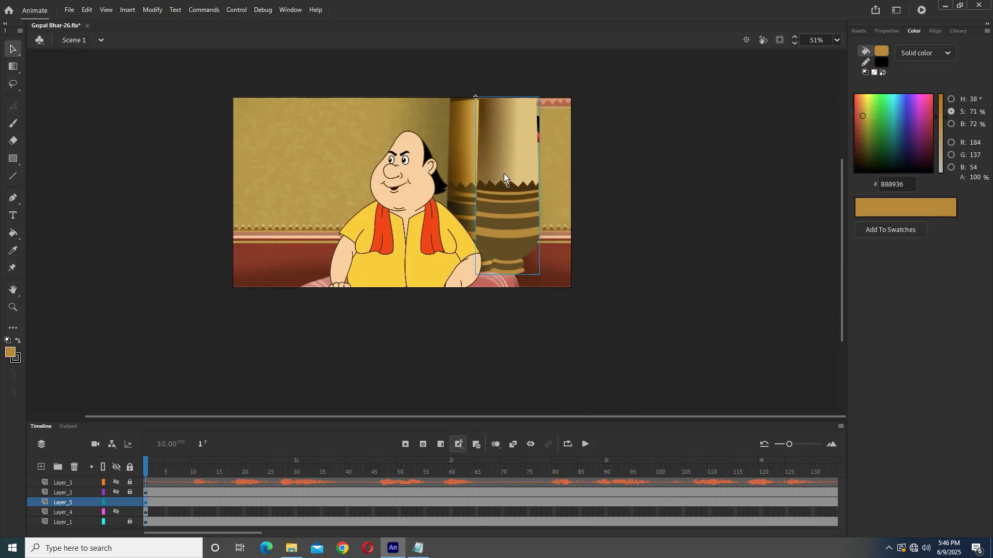
pyautogui.hotkey('ctrl', 'z')
pyautogui.hotkey('ctrl', 'z')
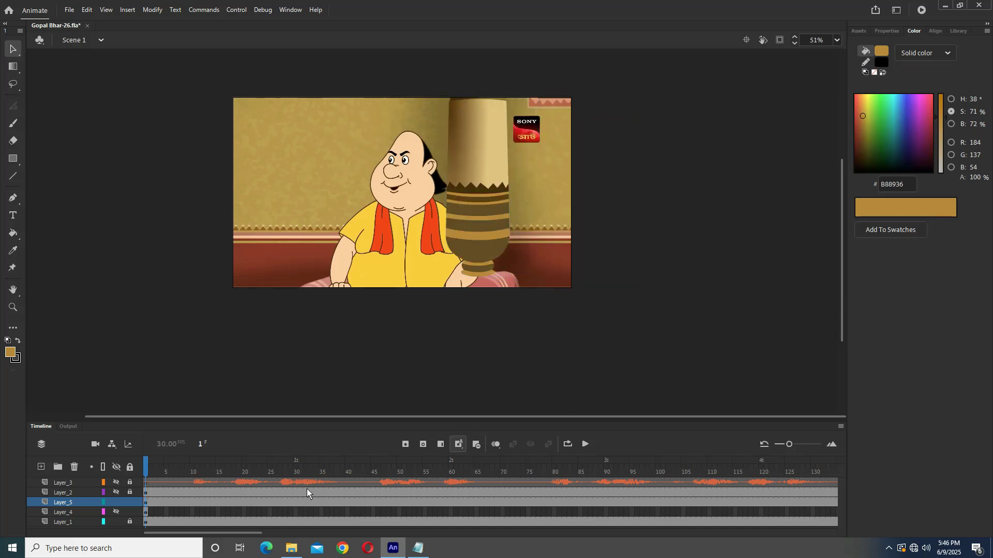
pyautogui.click(116, 510)
# - Draw a rectangle in the golden wall colour over the upper scene
pyautogui.click(148, 514)
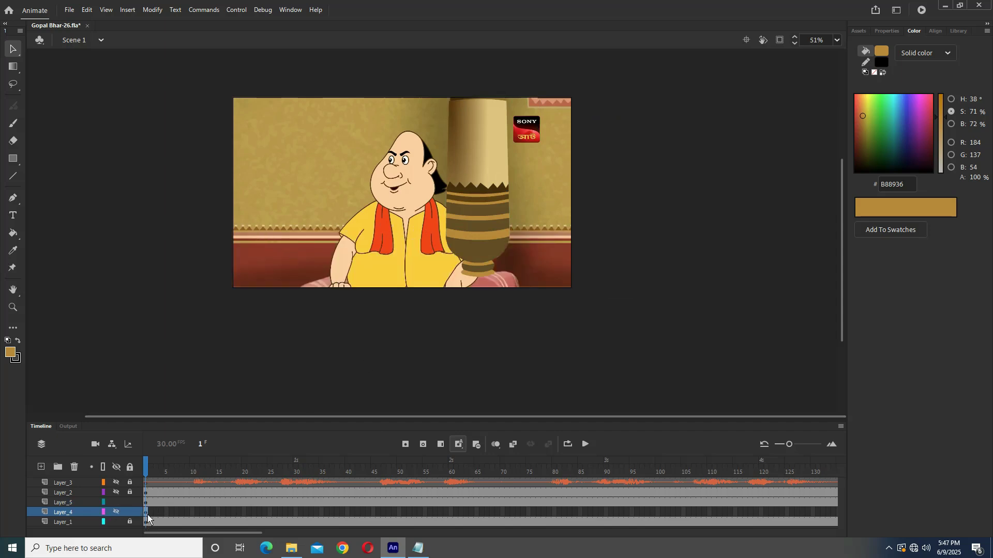
pyautogui.click(146, 500)
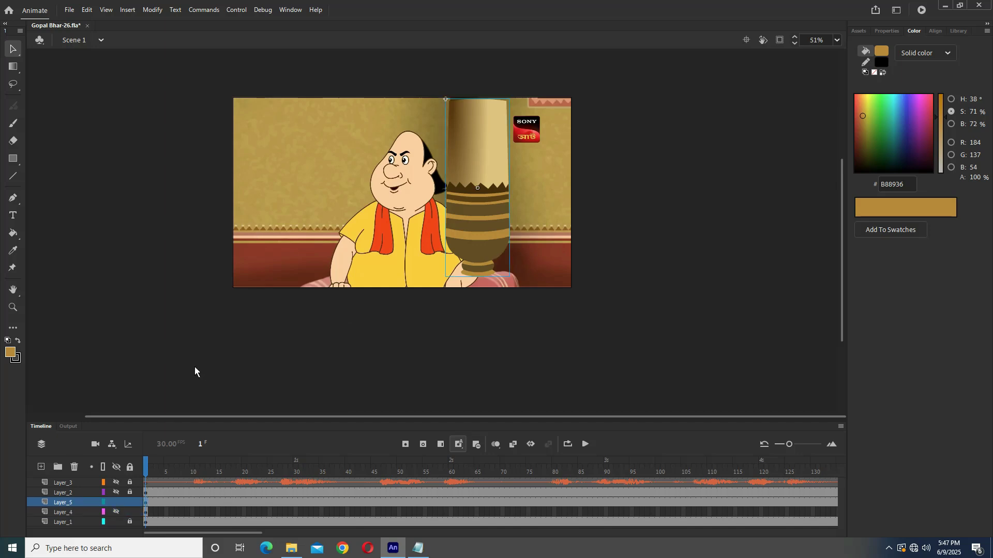
pyautogui.click(13, 251)
pyautogui.click(356, 165)
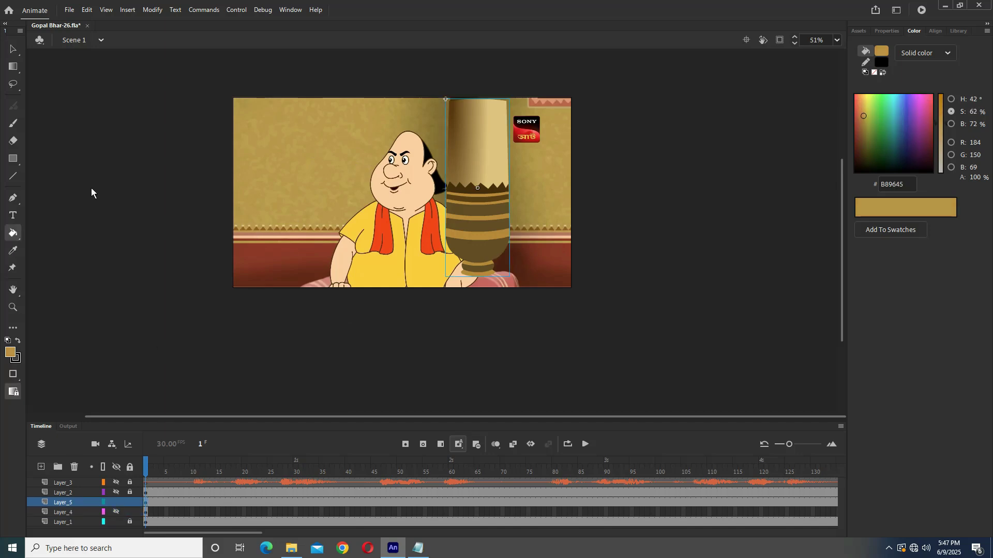
pyautogui.click(13, 159)
pyautogui.moveTo(223, 91)
pyautogui.mouseDown()
pyautogui.moveTo(586, 244)
pyautogui.moveTo(583, 231)
pyautogui.mouseUp()
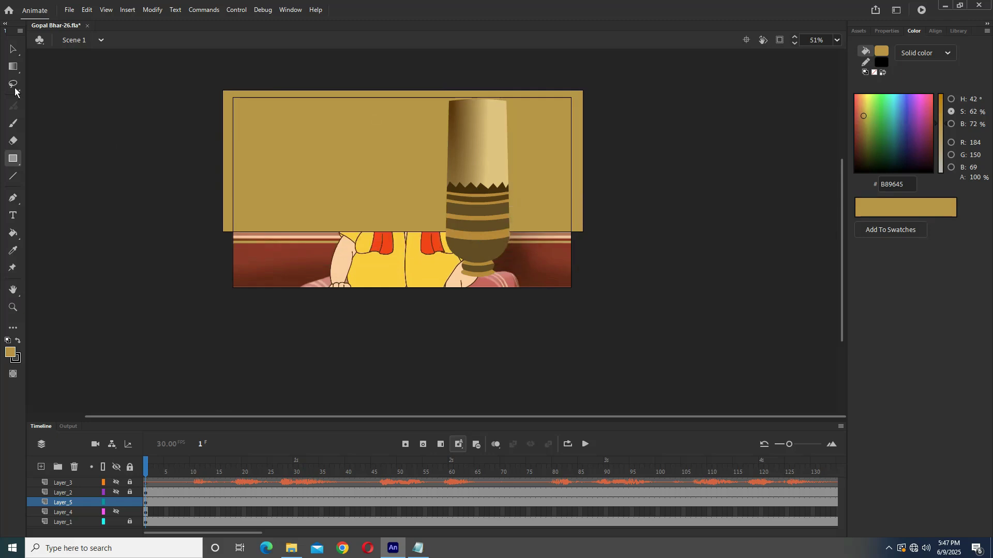
# - Remove the rectangle's outline, make it a symbol and send it behind the pot
pyautogui.click(13, 49)
pyautogui.click(323, 166)
pyautogui.click(15, 357)
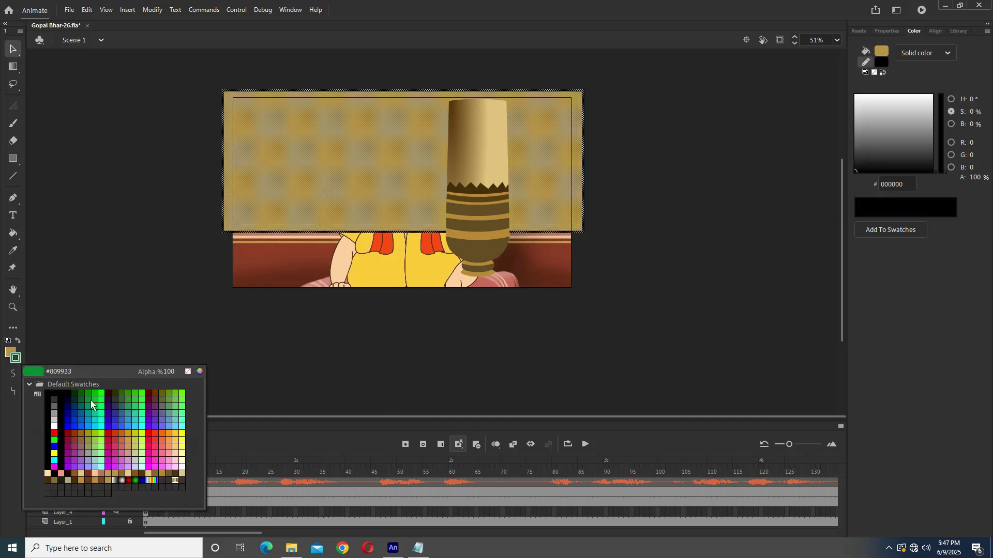
pyautogui.click(187, 375)
pyautogui.press('F8')
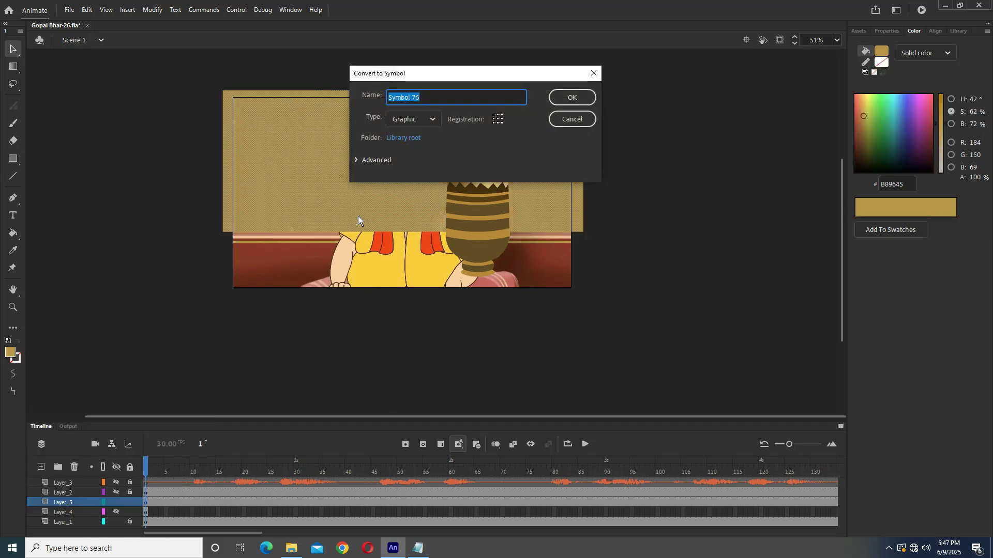
pyautogui.press('Return')
pyautogui.hotkey('ctrl', 'Down')
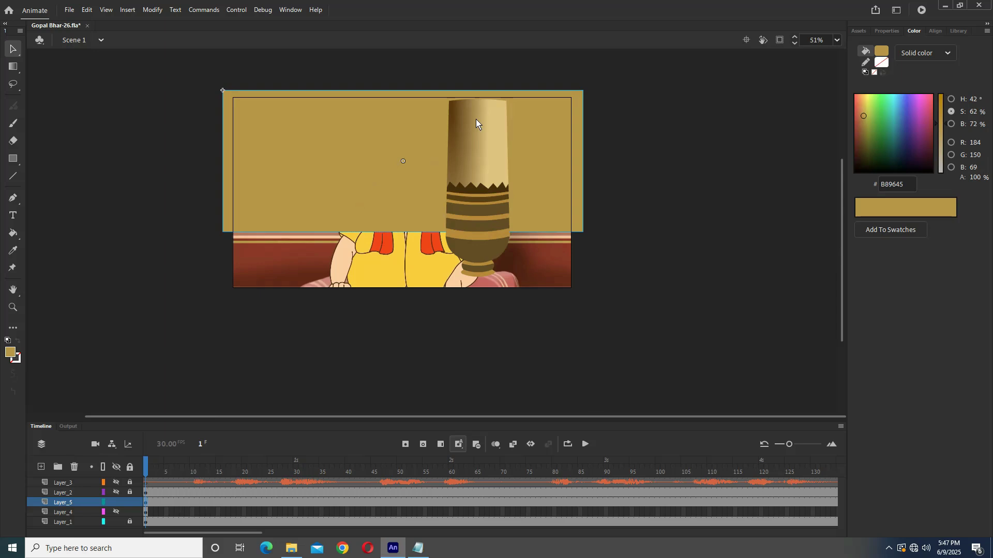
# - Inside the pot symbol, raise both top corners to level its top edge
pyautogui.doubleClick(475, 113)
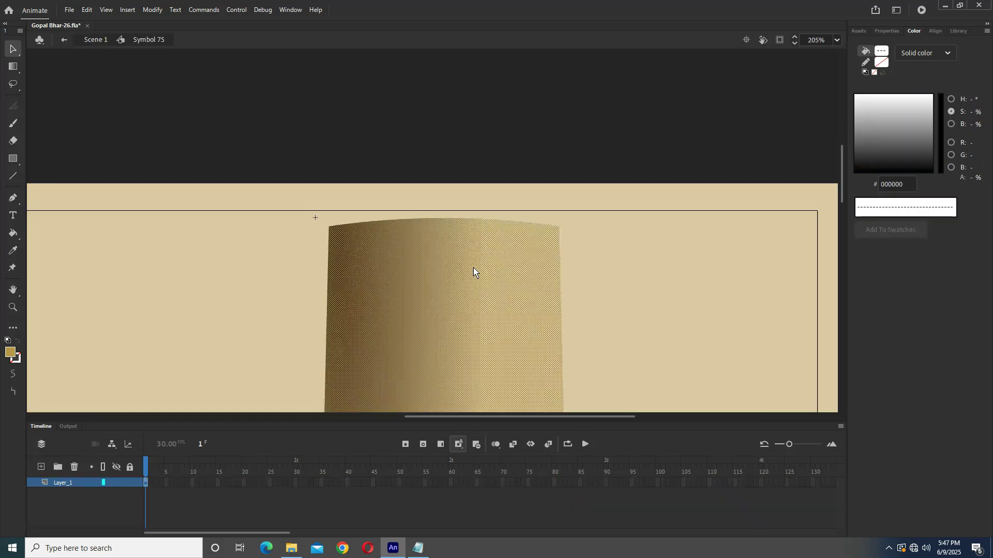
pyautogui.press('Escape')
pyautogui.moveTo(559, 226); pyautogui.dragTo(557, 203)
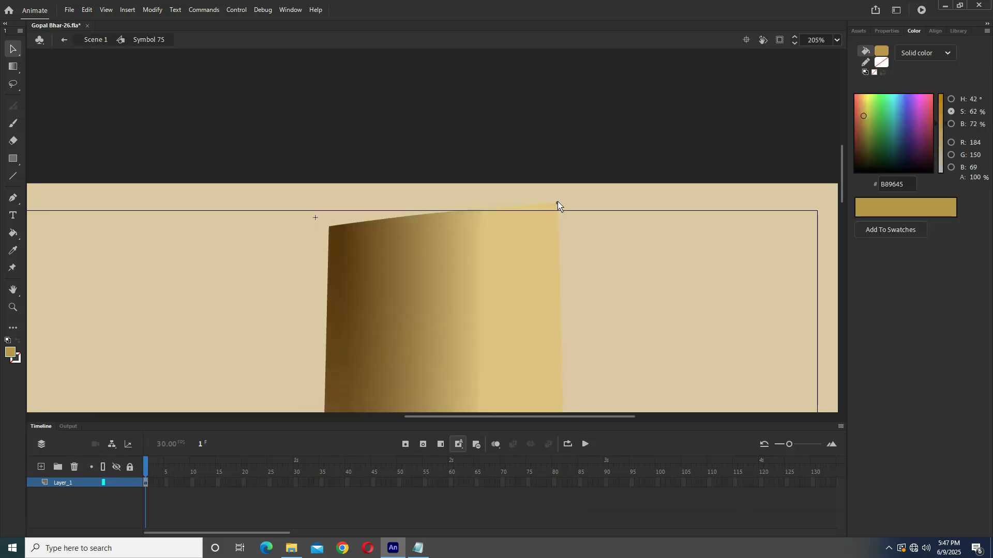
pyautogui.moveTo(330, 225); pyautogui.dragTo(331, 201)
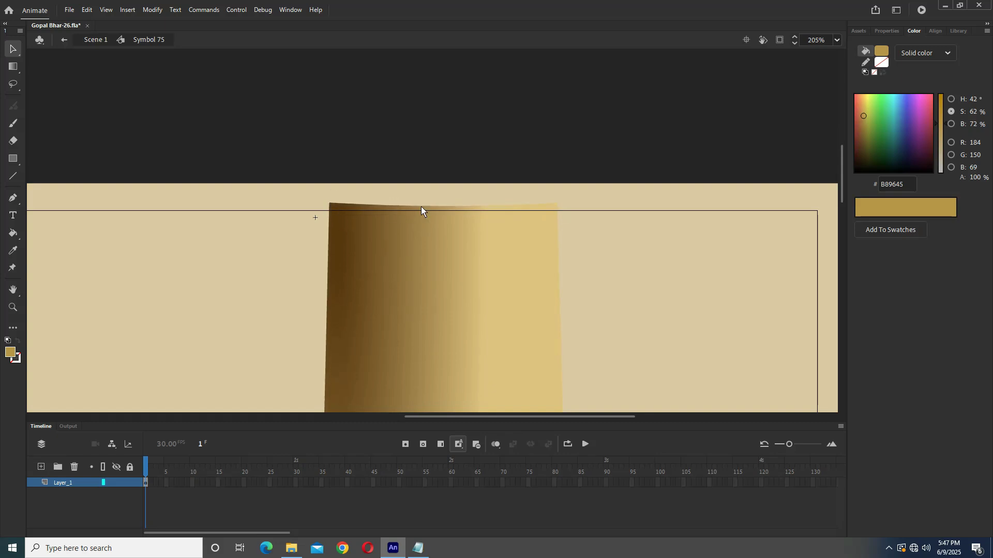
pyautogui.hotkey('ctrl', '-')
pyautogui.hotkey('ctrl', '-')
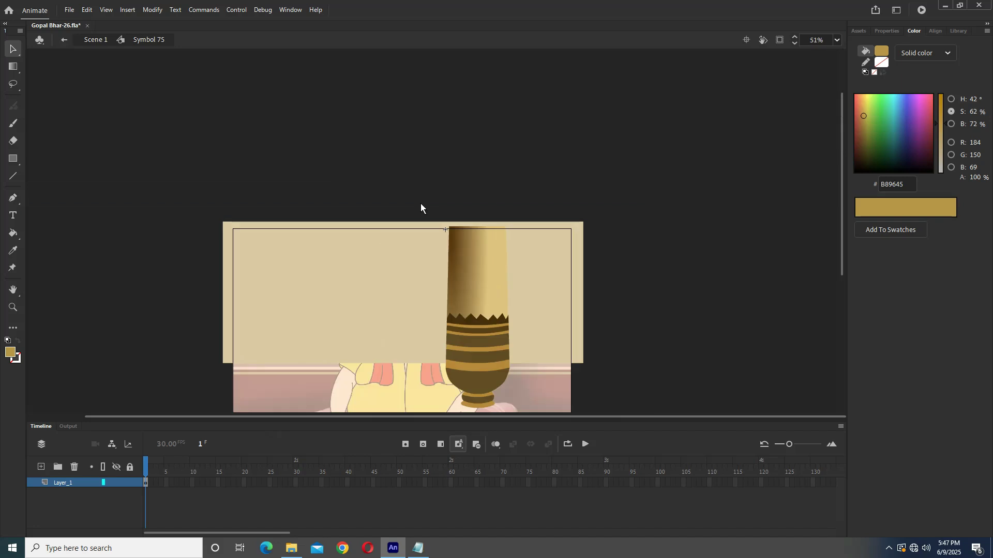
pyautogui.doubleClick(334, 158)
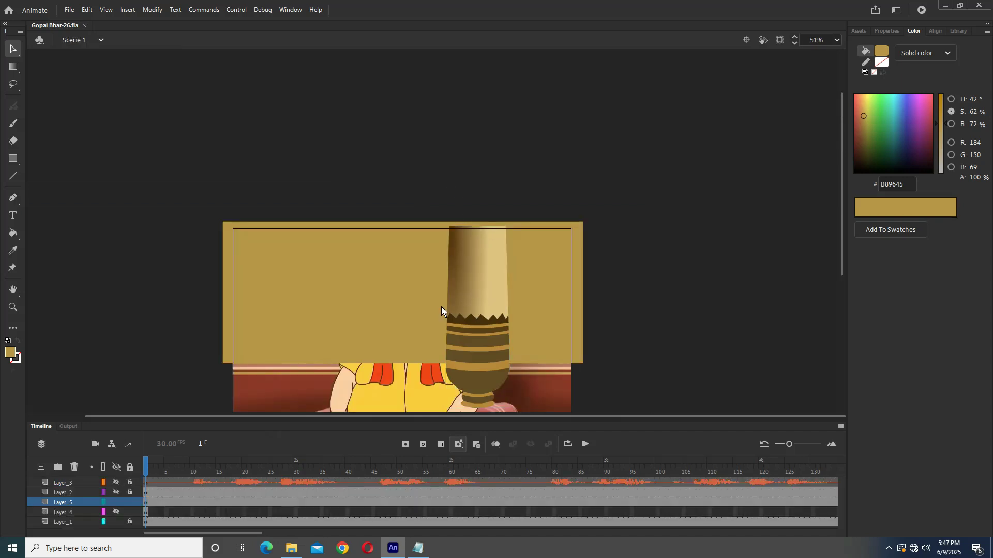
# - Hide the character layer, then delete and restore the wall and pillar
pyautogui.scroll(-3, 442, 307)
pyautogui.click(115, 513)
pyautogui.click(148, 513)
pyautogui.press('Delete')
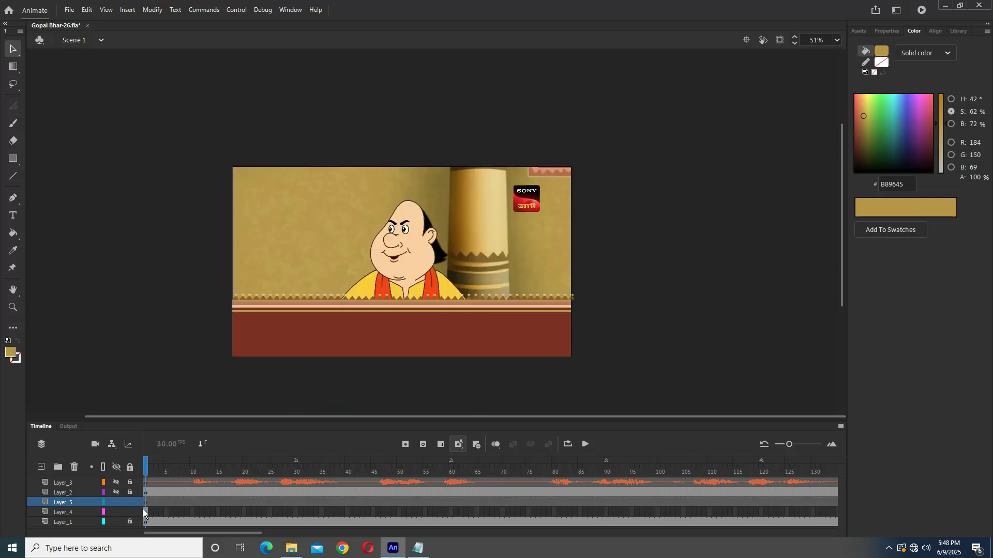
pyautogui.click(146, 512)
pyautogui.hotkey('ctrl', 'z')
pyautogui.click(201, 370)
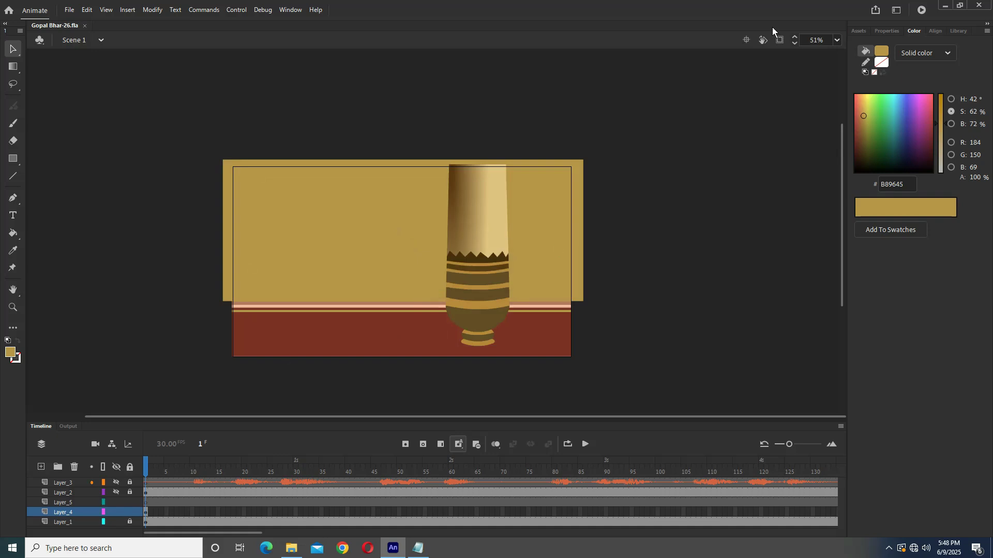
# - Adjust the workspace: set a view rotation pivot, enable Clip to Stage, and rezoom
pyautogui.hotkey('shift', 'h')
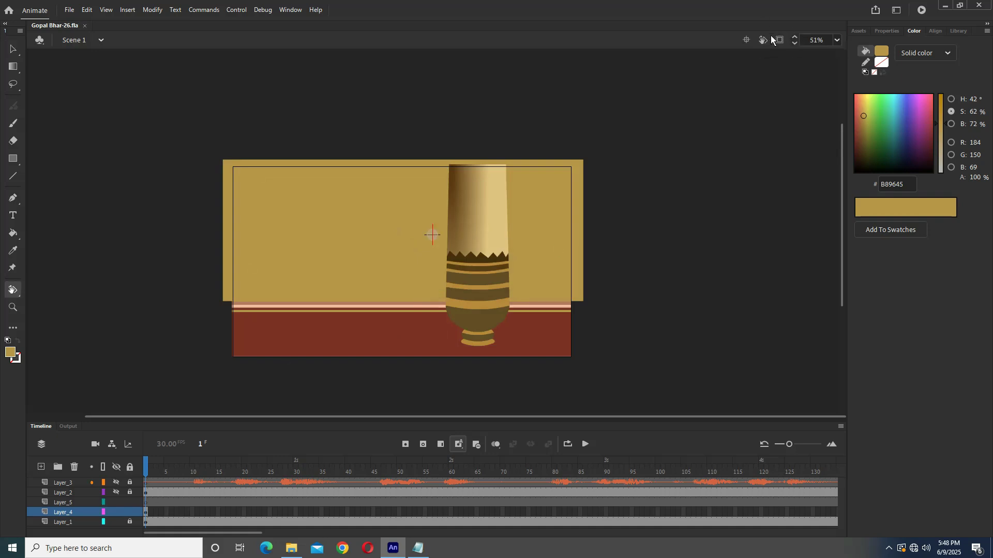
pyautogui.click(668, 204)
pyautogui.click(13, 49)
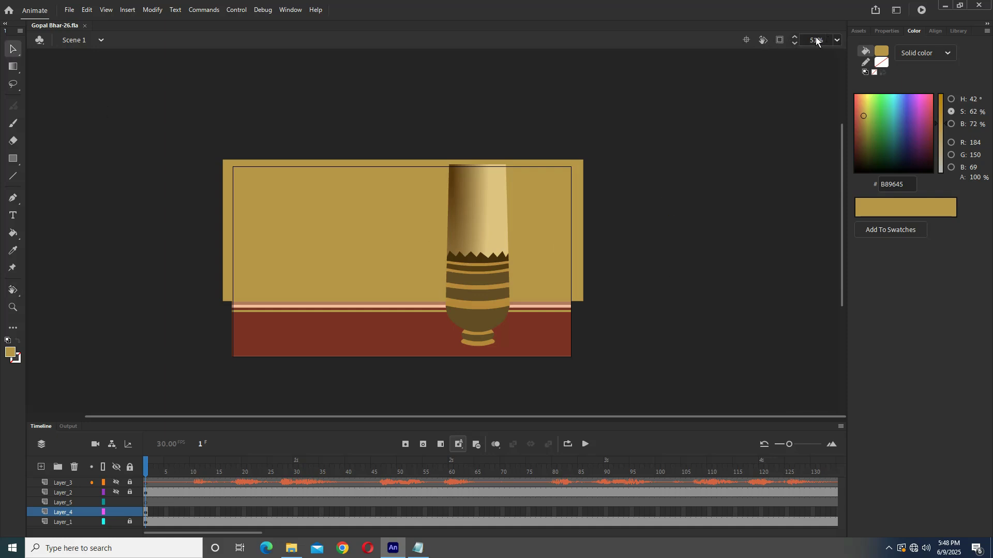
pyautogui.click(960, 5)
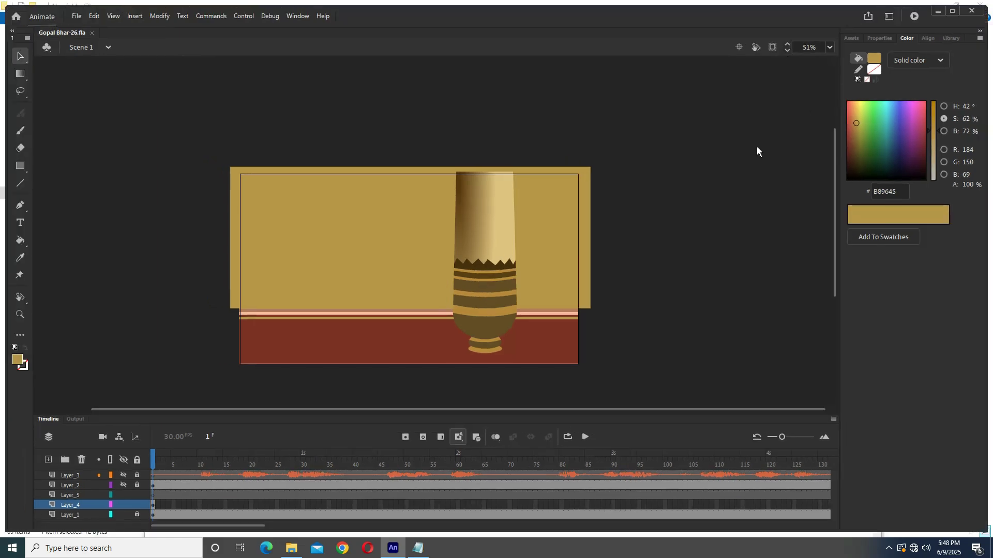
pyautogui.moveTo(813, 24); pyautogui.dragTo(818, 92)
pyautogui.click(775, 122)
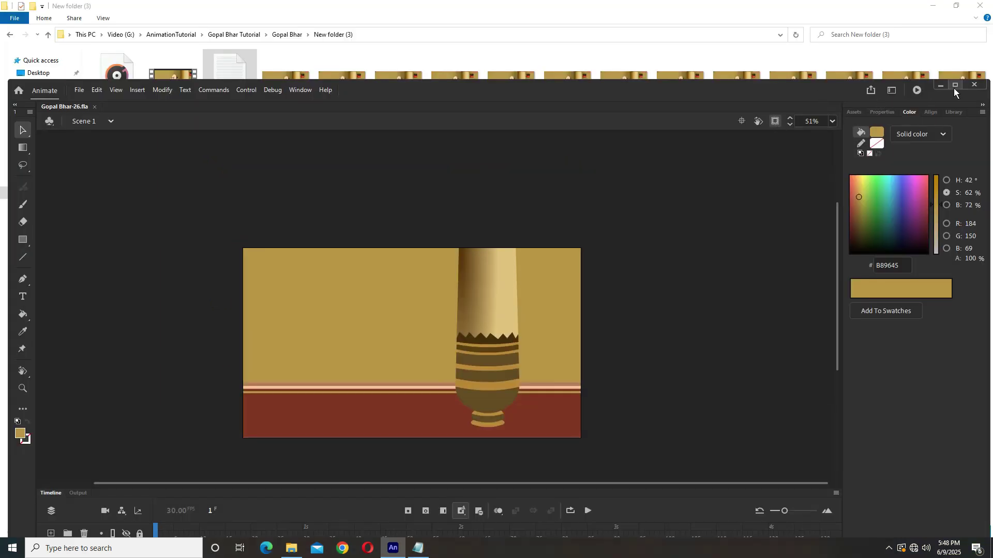
pyautogui.click(954, 88)
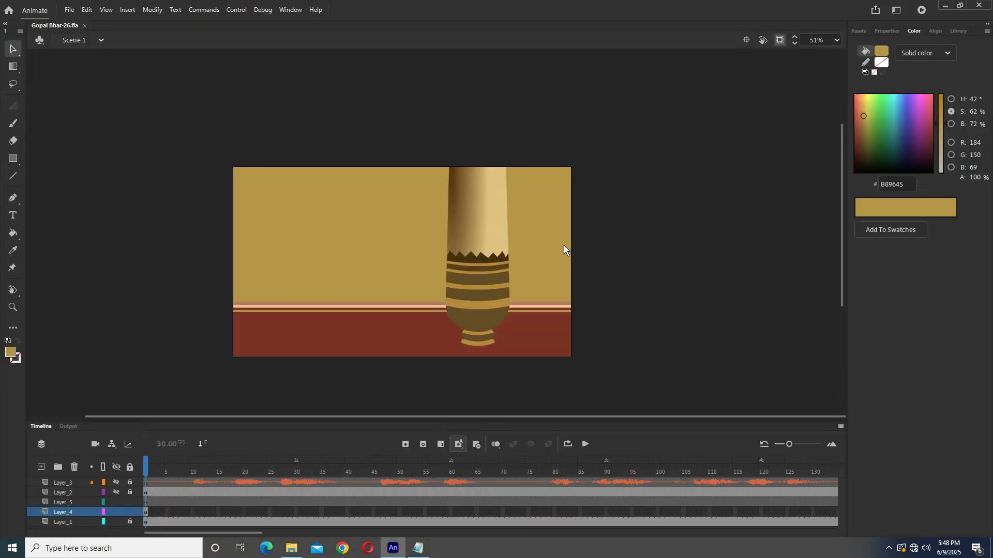
pyautogui.hotkey('ctrl', '=')
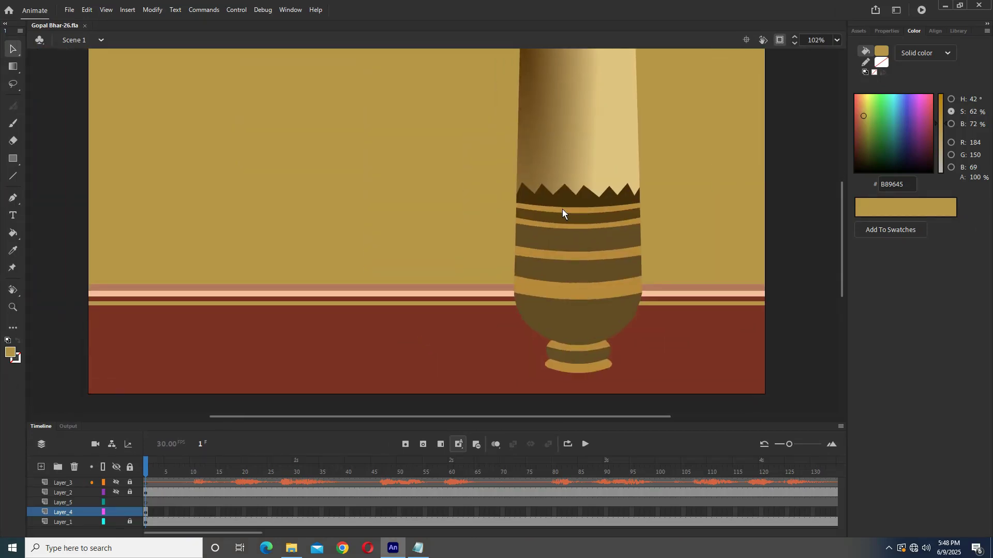
pyautogui.hotkey('ctrl', '-')
# - Paste the zigzag trim in place, save, hide the wall layer and select Layer_5
pyautogui.hotkey('ctrl', 'shift', 'v')
pyautogui.hotkey('ctrl', 's')
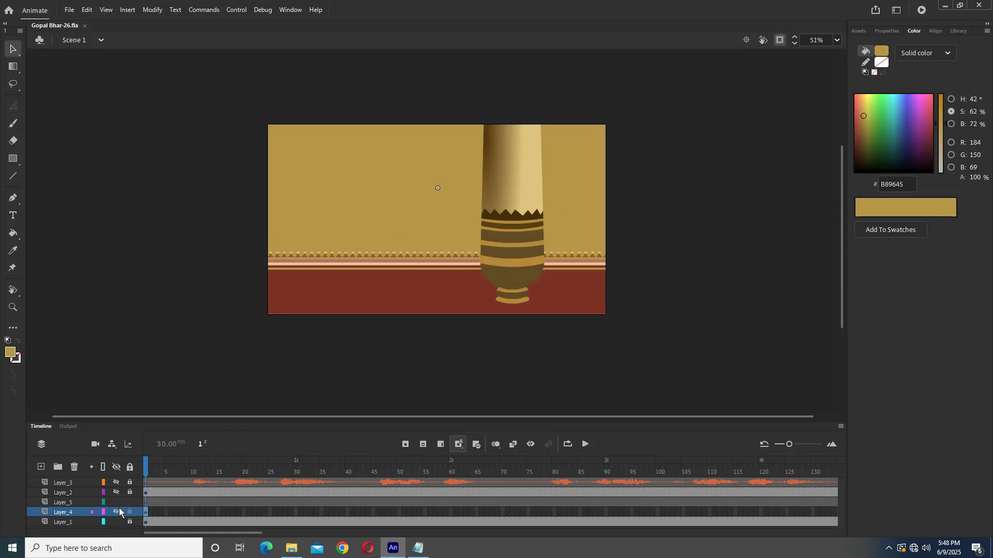
pyautogui.click(117, 512)
pyautogui.click(146, 505)
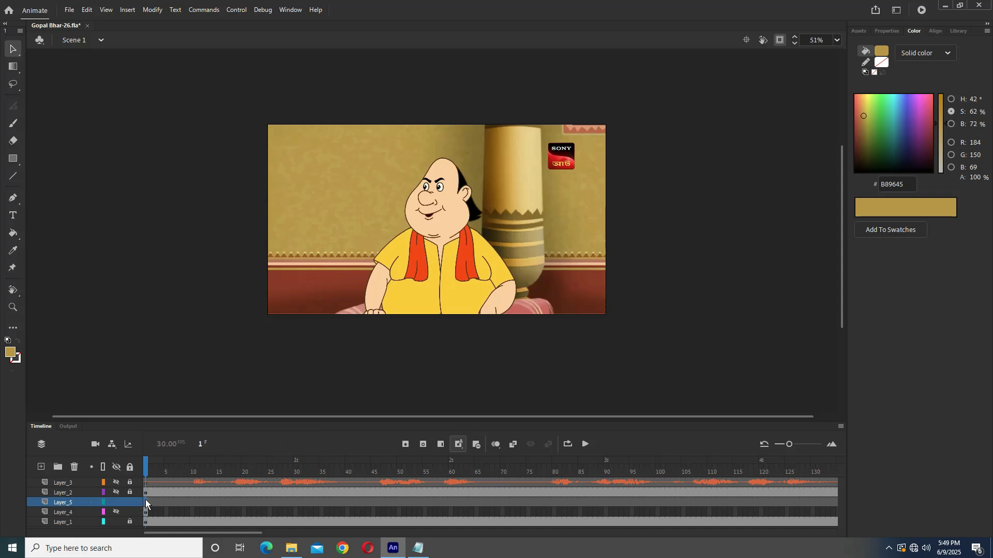
# - Start a Pen outline at the character's shoulder, curving down the shoulder edge
pyautogui.hotkey('ctrl', '=')
pyautogui.moveTo(388, 270); pyautogui.dragTo(469, 260)
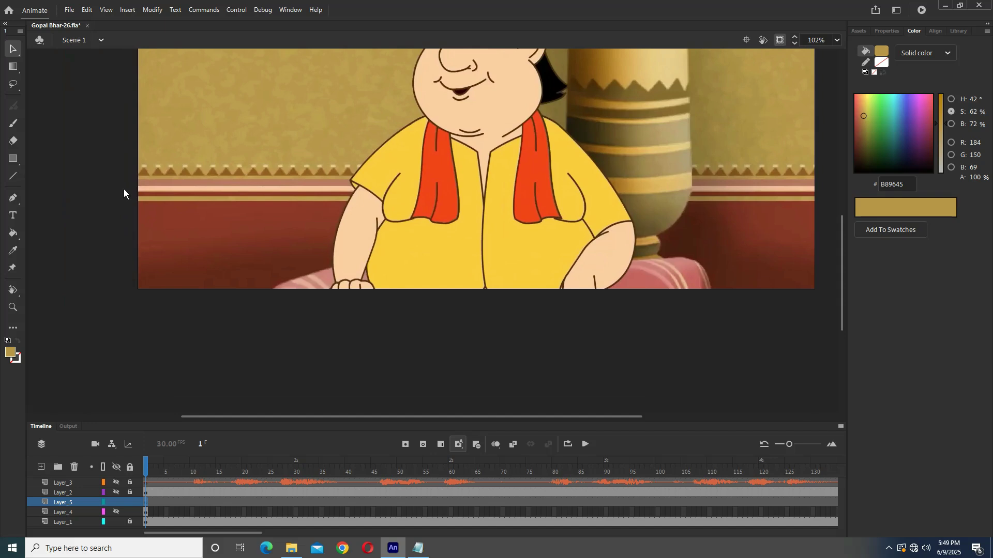
pyautogui.press('p')
pyautogui.hotkey('ctrl', '=')
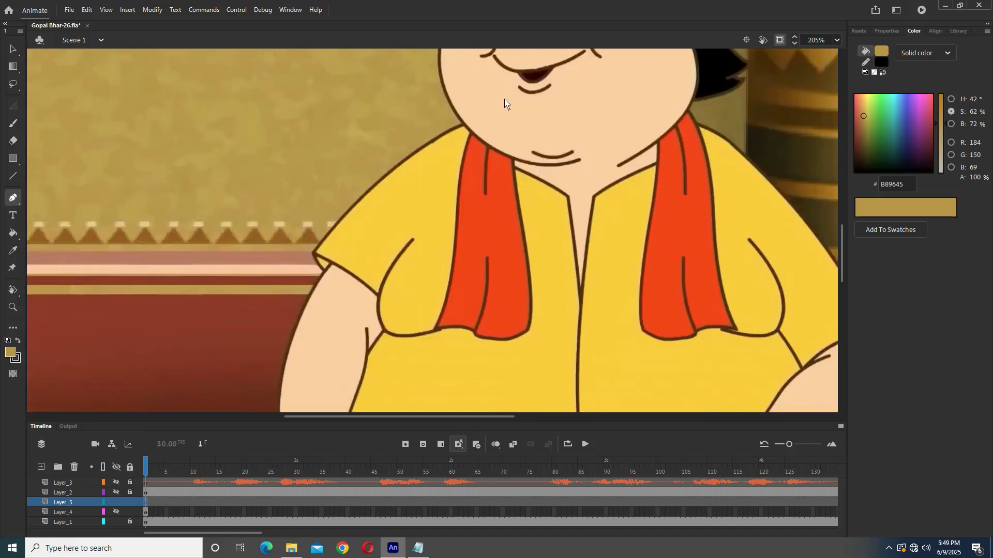
pyautogui.hotkey('ctrl', '-')
pyautogui.click(423, 189)
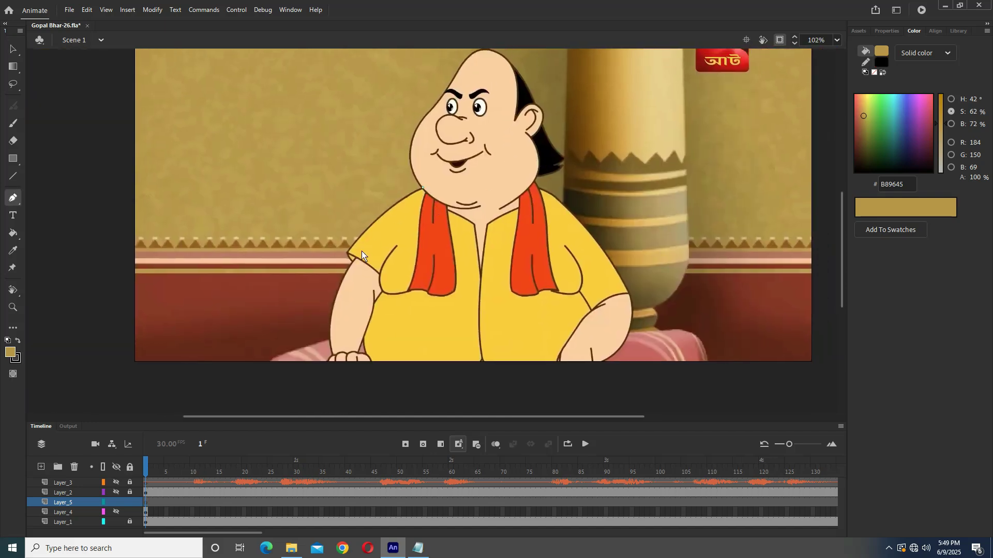
pyautogui.moveTo(347, 252); pyautogui.dragTo(312, 302)
# - Extend the arm outline past the sleeve corner and down the upper arm toward the hand
pyautogui.hotkey('ctrl', '=')
pyautogui.hotkey('ctrl', '=')
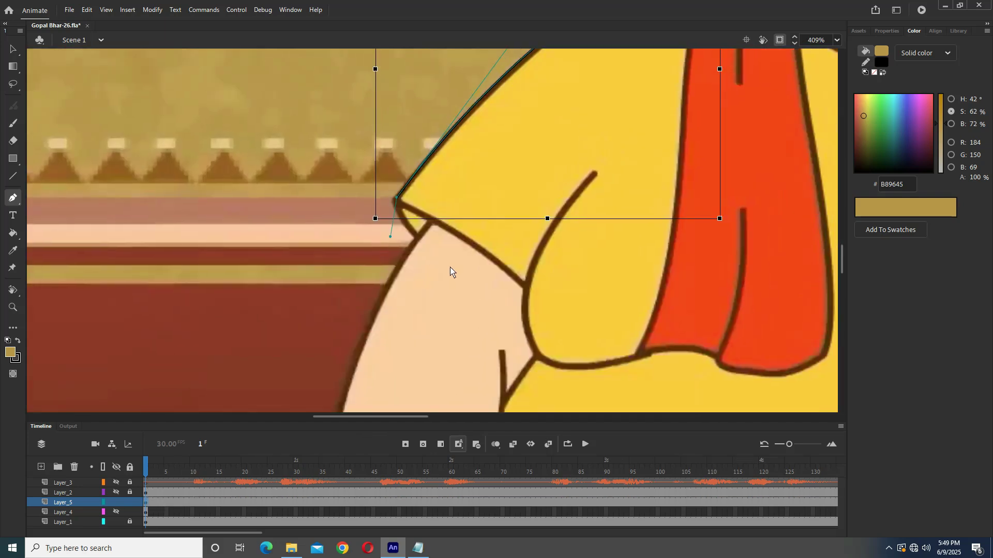
pyautogui.click(415, 238)
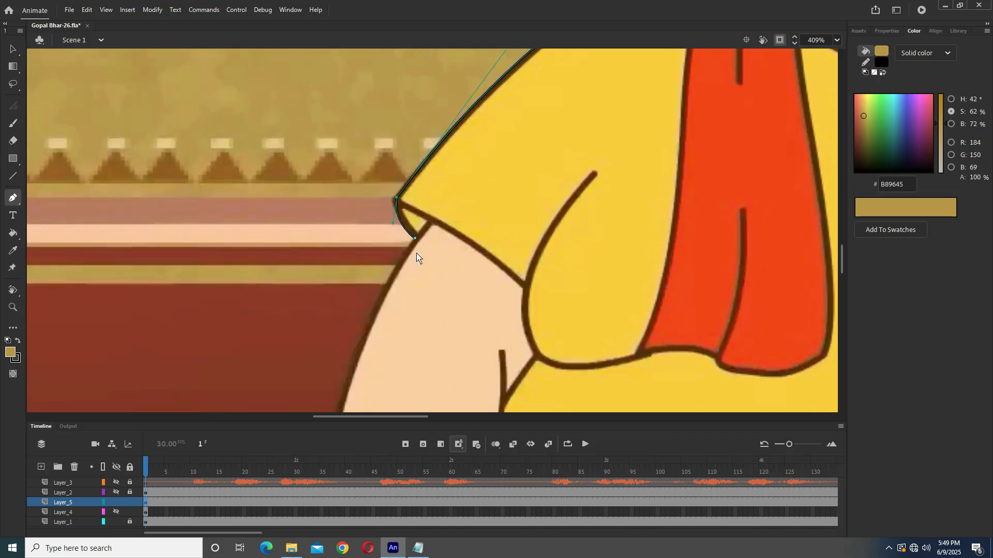
pyautogui.scroll(-2, 424, 253)
pyautogui.hotkey('ctrl', '-')
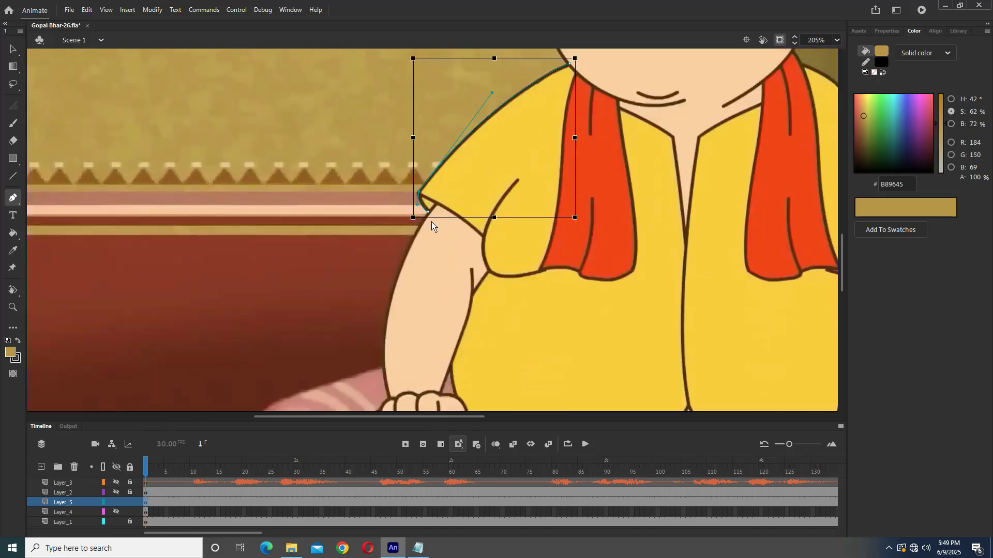
pyautogui.moveTo(393, 290); pyautogui.dragTo(387, 326)
pyautogui.click(386, 322)
pyautogui.moveTo(388, 399)
pyautogui.mouseDown()
pyautogui.moveTo(395, 417)
pyautogui.moveTo(400, 295)
pyautogui.mouseUp()
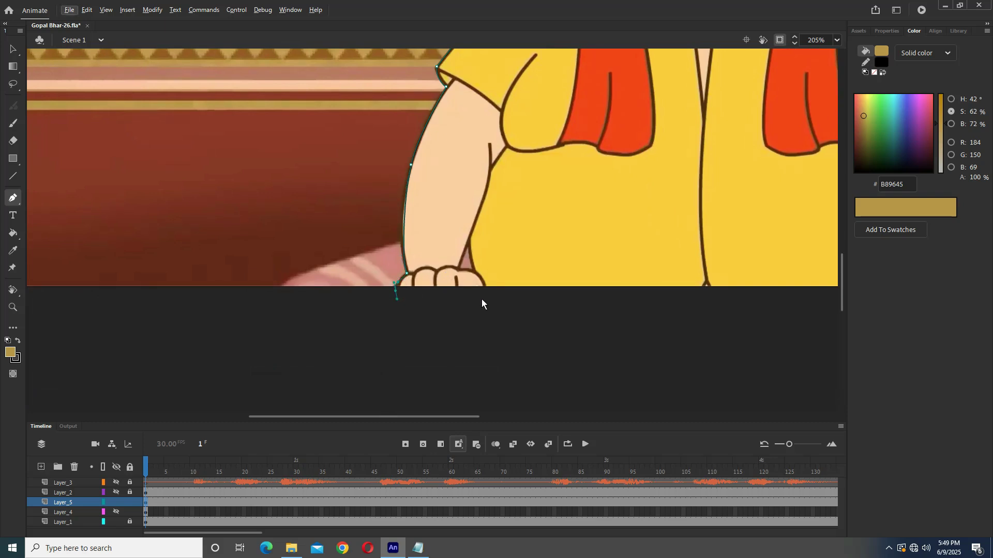
pyautogui.scroll(3, 485, 289)
pyautogui.scroll(3, 496, 285)
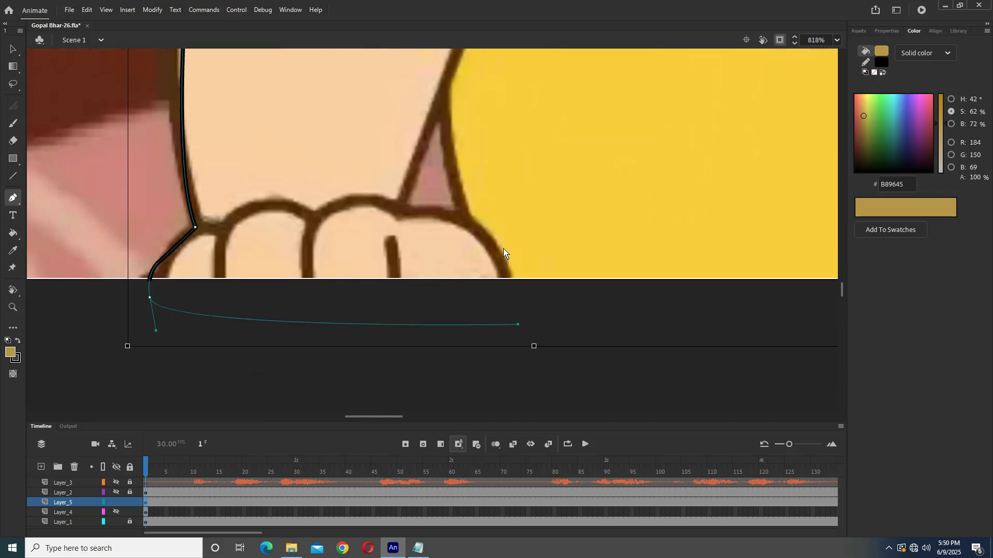
# - Trace the hand's bottom and knuckles with a sharp corner, undoing one misplaced point
pyautogui.click(507, 281)
pyautogui.moveTo(405, 212)
pyautogui.mouseDown()
pyautogui.moveTo(339, 216)
pyautogui.moveTo(389, 203)
pyautogui.mouseUp()
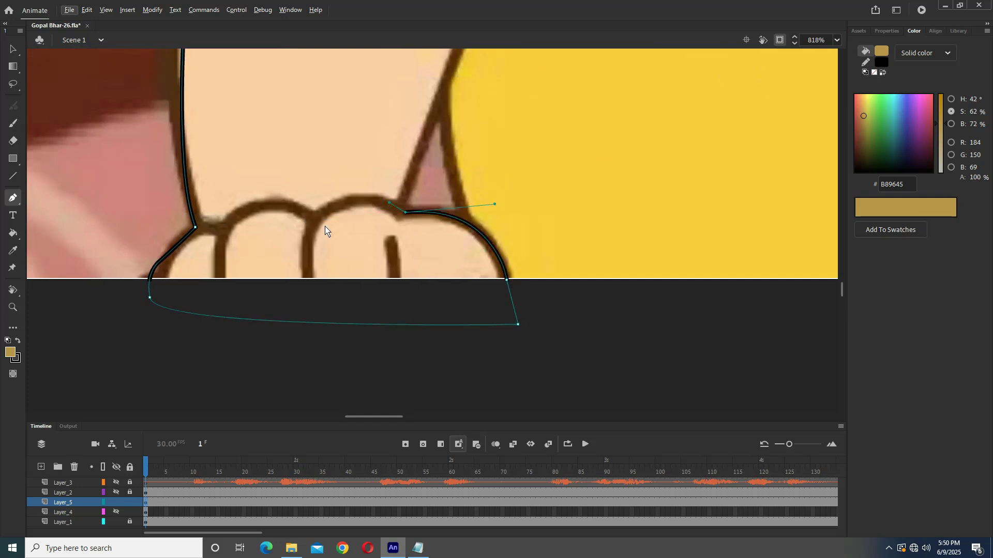
pyautogui.click(401, 204)
pyautogui.scroll(2, 426, 224)
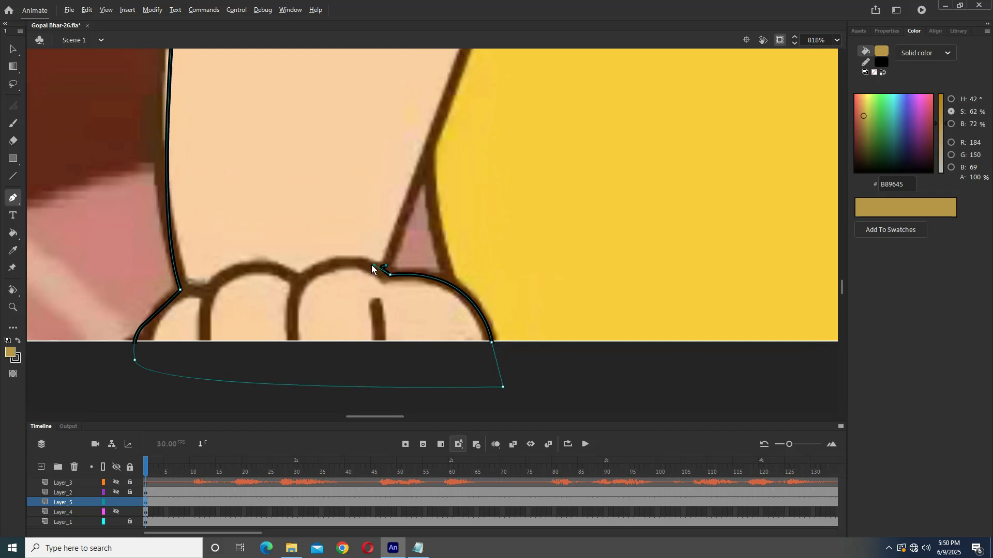
pyautogui.moveTo(375, 265); pyautogui.dragTo(382, 270)
pyautogui.scroll(3, 414, 279)
pyautogui.scroll(-2, 428, 284)
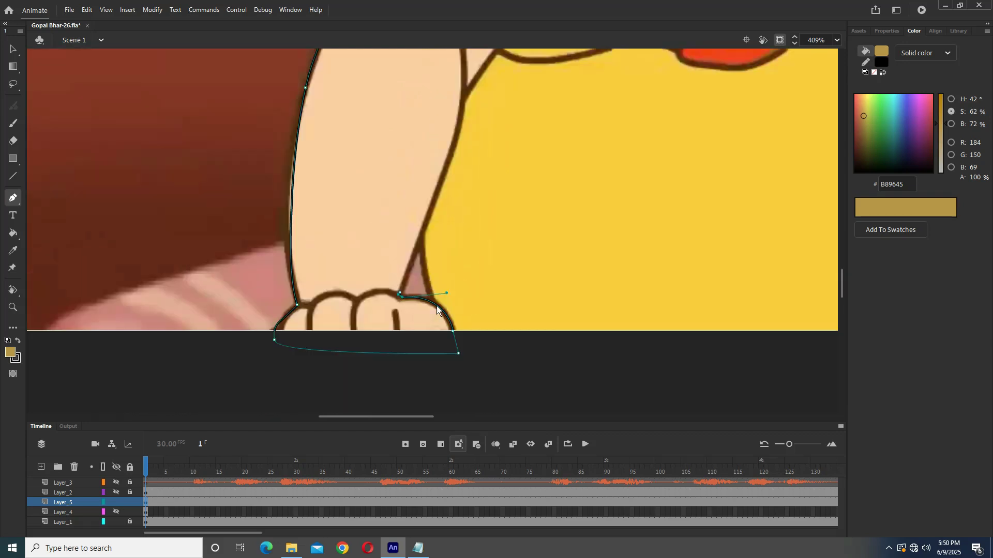
pyautogui.scroll(2, 439, 203)
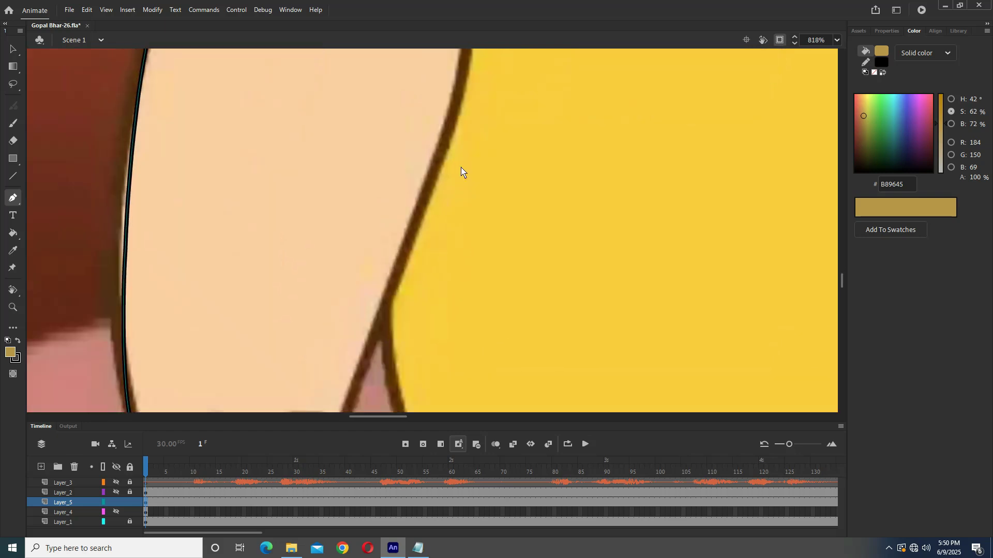
pyautogui.moveTo(438, 187); pyautogui.dragTo(464, 119)
pyautogui.hotkey('ctrl', 'z')
# - Carry the outline up the inner arm edge to the sleeve fold and finish the path
pyautogui.scroll(4, 454, 175)
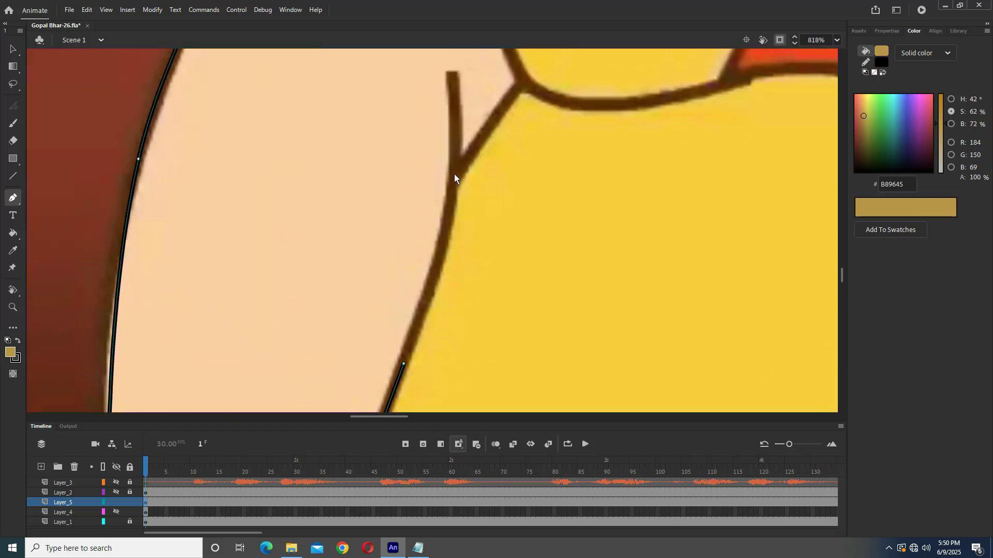
pyautogui.click(454, 171)
pyautogui.click(501, 106)
pyautogui.click(524, 80)
pyautogui.scroll(3, 519, 120)
pyautogui.scroll(-1, 457, 271)
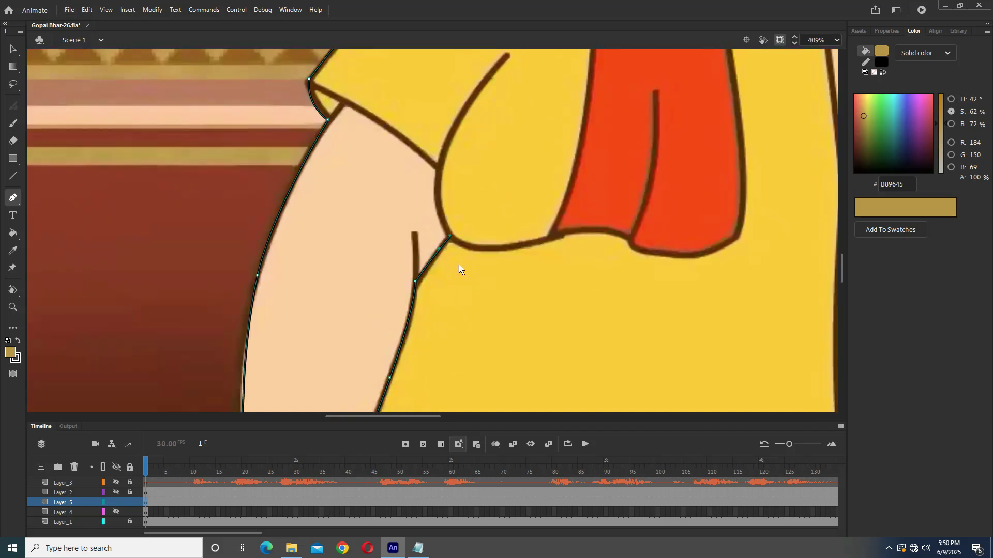
pyautogui.scroll(2, 444, 263)
pyautogui.moveTo(420, 232); pyautogui.dragTo(431, 202)
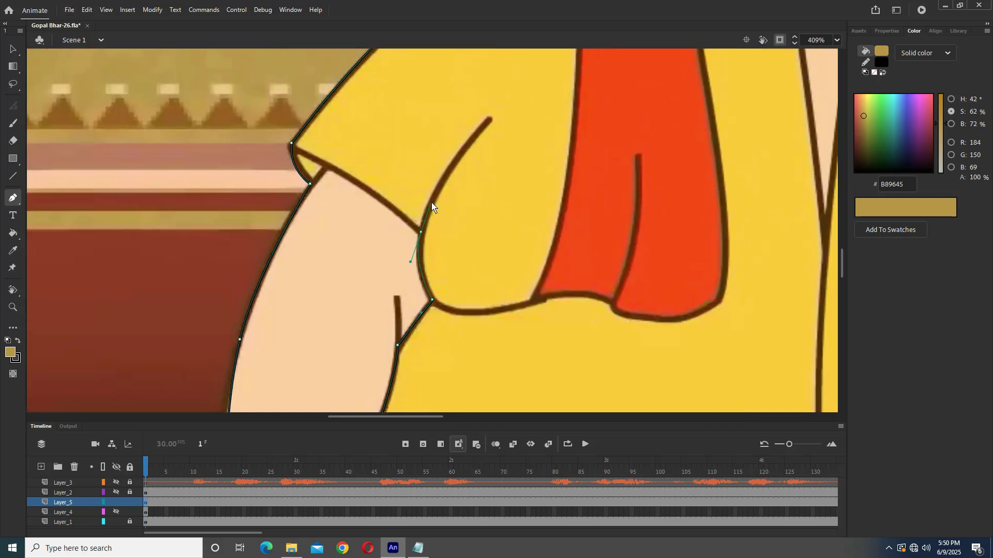
pyautogui.moveTo(489, 121)
pyautogui.mouseDown()
pyautogui.moveTo(505, 111)
pyautogui.moveTo(466, 133)
pyautogui.mouseUp()
pyautogui.click(13, 176)
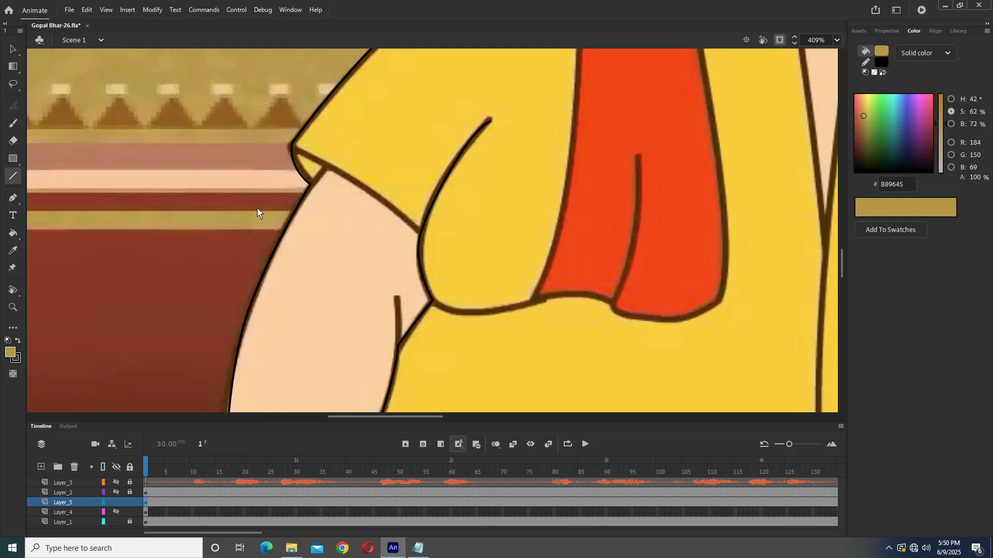
# - Trace the kurta's collar and robe edge with Pen anchors
pyautogui.hotkey('ctrl', '-')
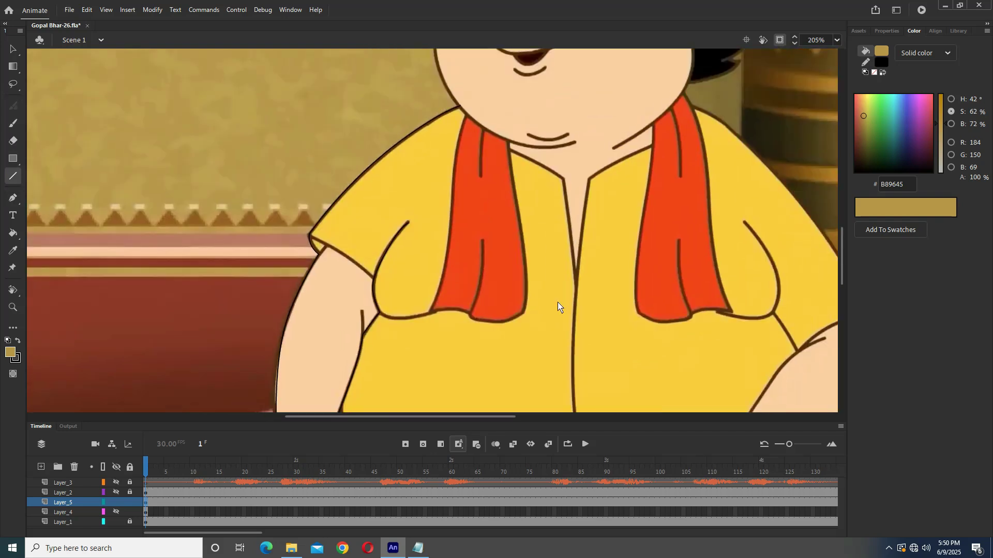
pyautogui.hscroll(3, 557, 306)
pyautogui.press('p')
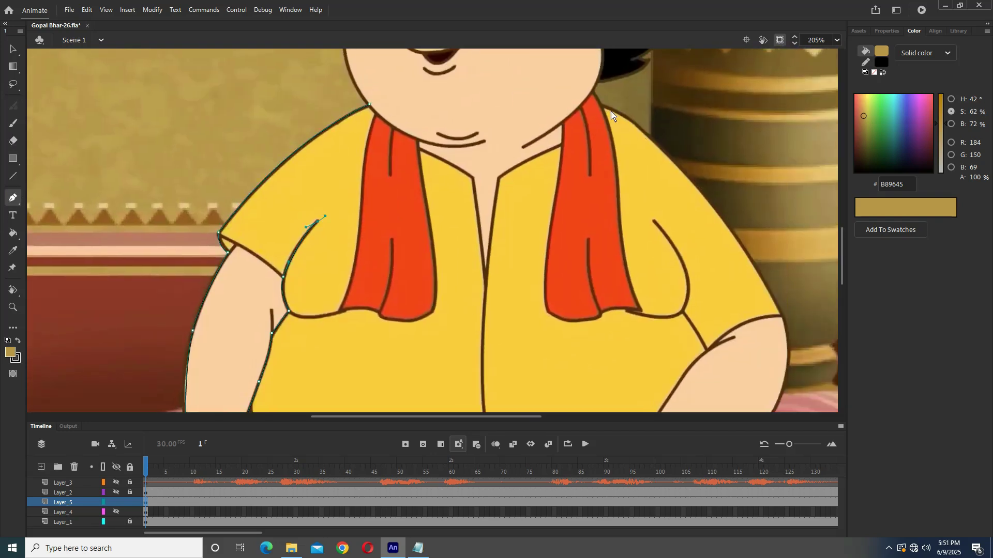
pyautogui.hotkey('ctrl', '=')
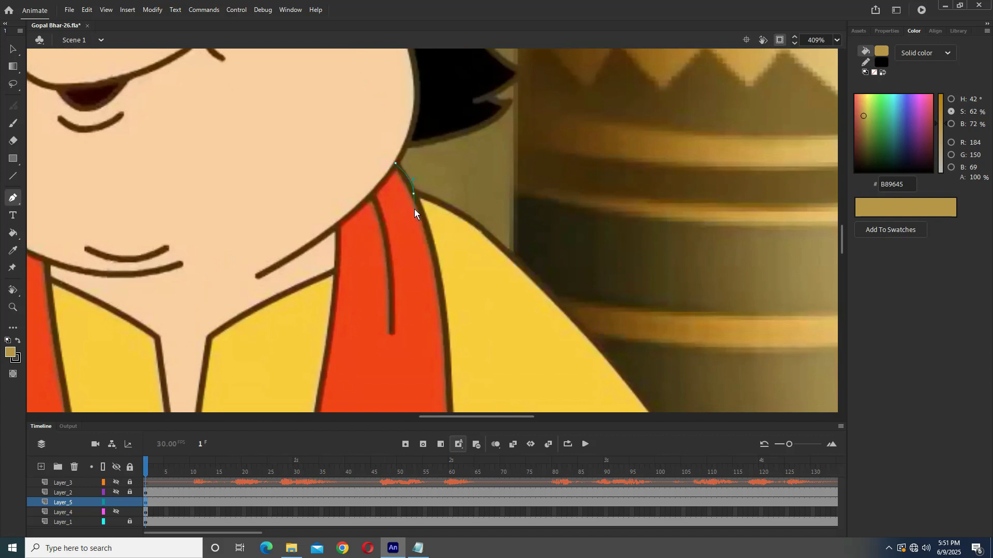
pyautogui.scroll(-3, 528, 297)
pyautogui.hscroll(2, 528, 297)
pyautogui.click(573, 218)
pyautogui.click(663, 333)
pyautogui.hotkey('ctrl', '-')
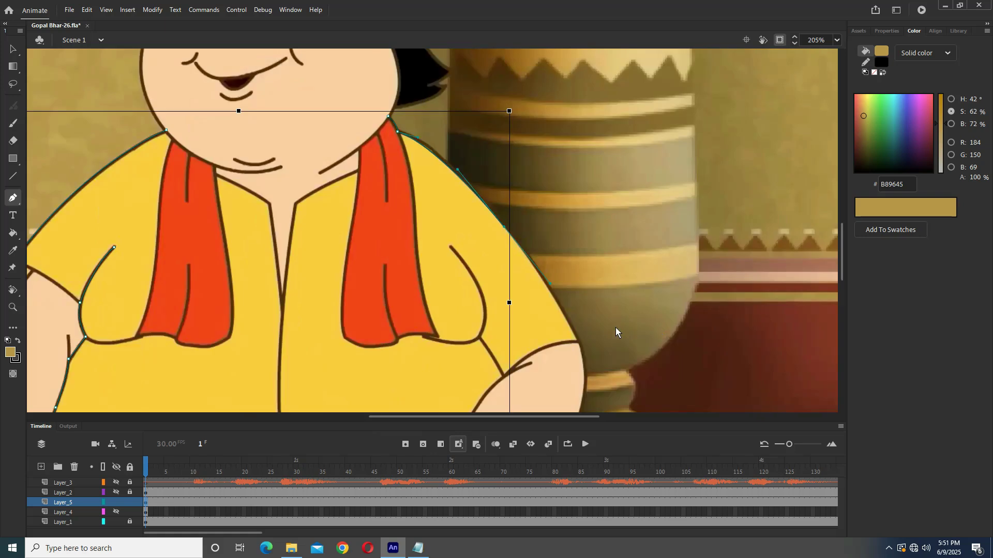
pyautogui.scroll(-2, 600, 310)
pyautogui.click(581, 294)
pyautogui.click(588, 313)
pyautogui.scroll(-3, 574, 316)
# - Continue the robe outline along the lower arm and curve it up to the shoulder
pyautogui.moveTo(569, 319); pyautogui.dragTo(536, 355)
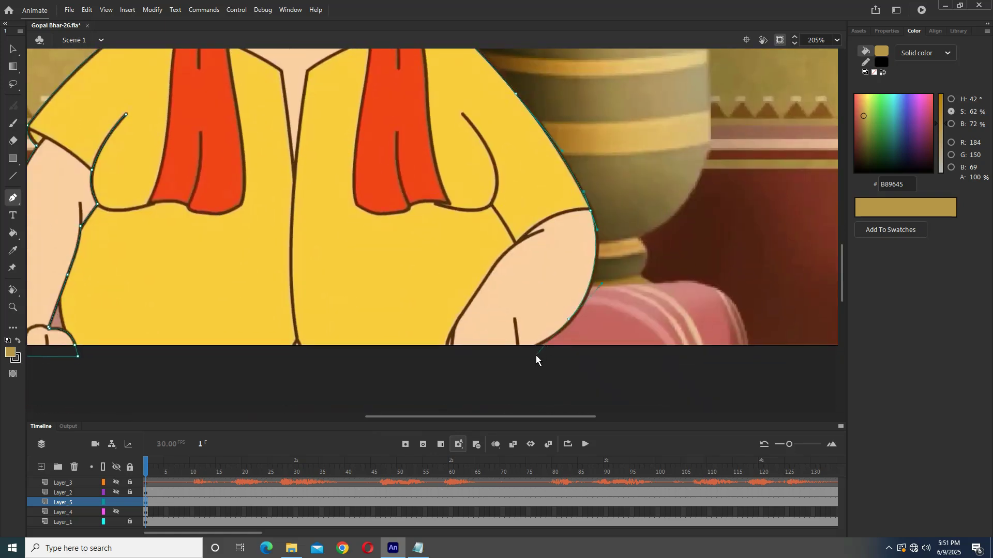
pyautogui.click(520, 350)
pyautogui.click(452, 348)
pyautogui.click(461, 317)
pyautogui.click(478, 286)
pyautogui.click(515, 245)
pyautogui.click(498, 220)
pyautogui.moveTo(490, 206); pyautogui.dragTo(497, 198)
pyautogui.moveTo(463, 112)
pyautogui.mouseDown()
pyautogui.moveTo(424, 93)
pyautogui.moveTo(419, 67)
pyautogui.mouseUp()
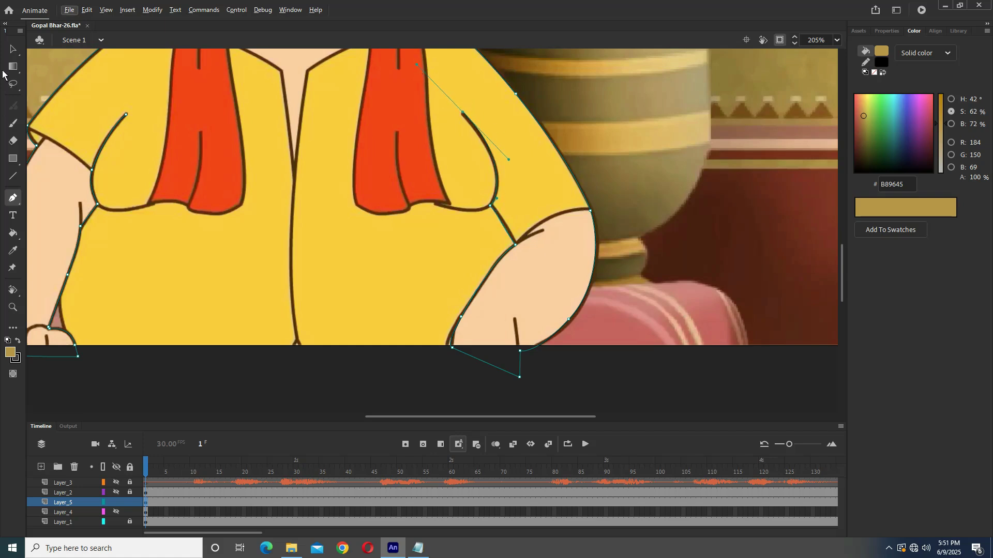
pyautogui.click(13, 49)
# - Draw a straight line across the neck below the chin
pyautogui.hscroll(-1, 460, 236)
pyautogui.scroll(3, 408, 268)
pyautogui.click(12, 176)
pyautogui.scroll(4, 193, 294)
pyautogui.moveTo(192, 196); pyautogui.dragTo(414, 182)
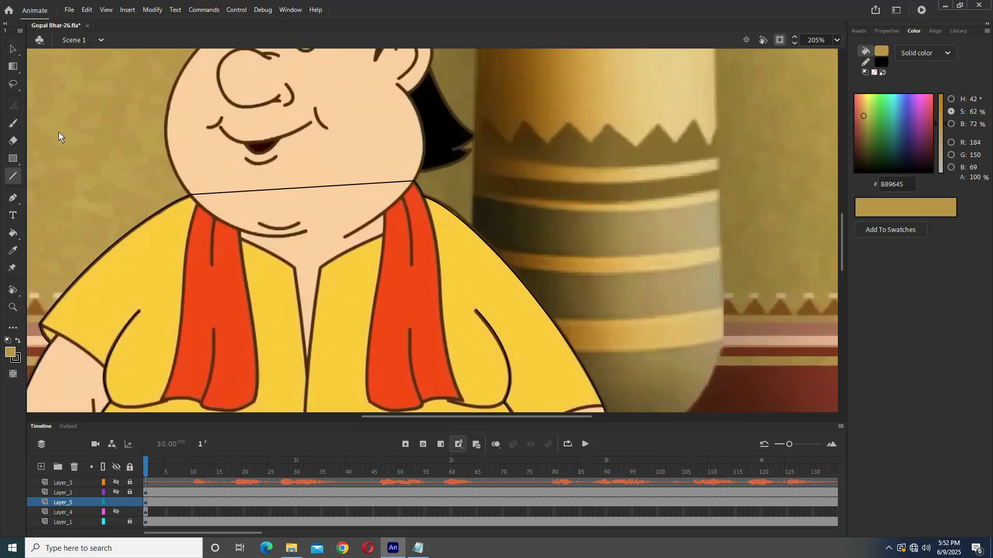
# - Bend the neck line upward and draw straight collar lines outlining both neck edges
pyautogui.click(13, 49)
pyautogui.moveTo(282, 189); pyautogui.dragTo(267, 170)
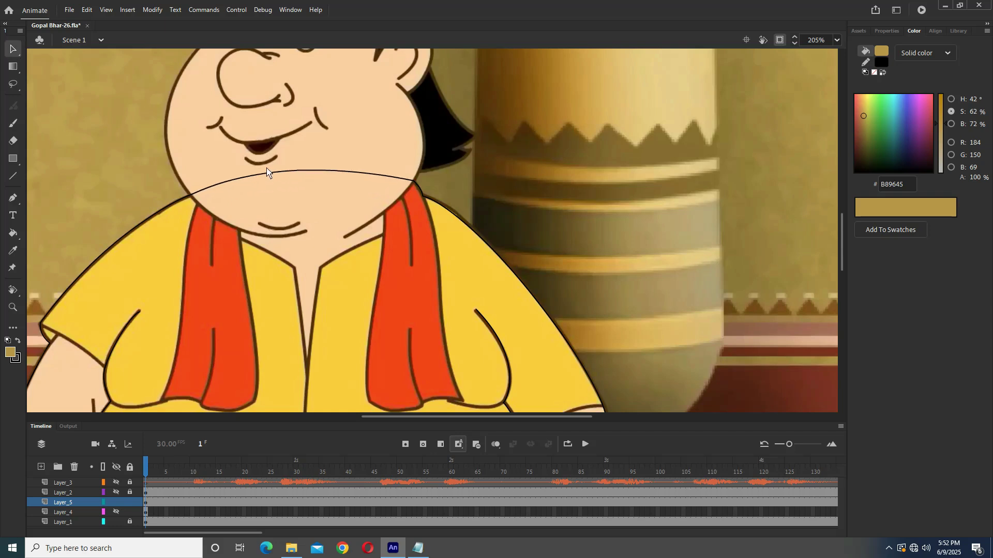
pyautogui.scroll(-1, 285, 207)
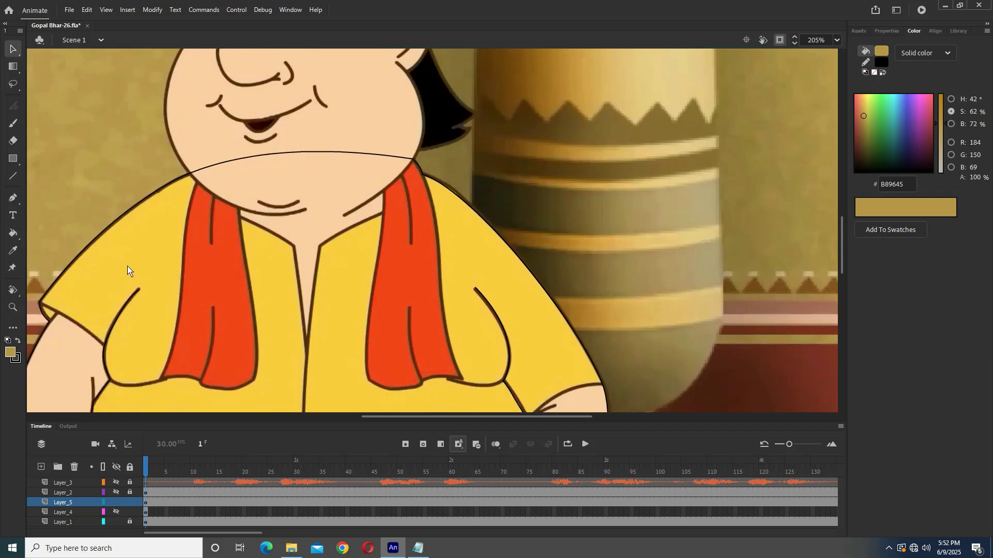
pyautogui.click(13, 177)
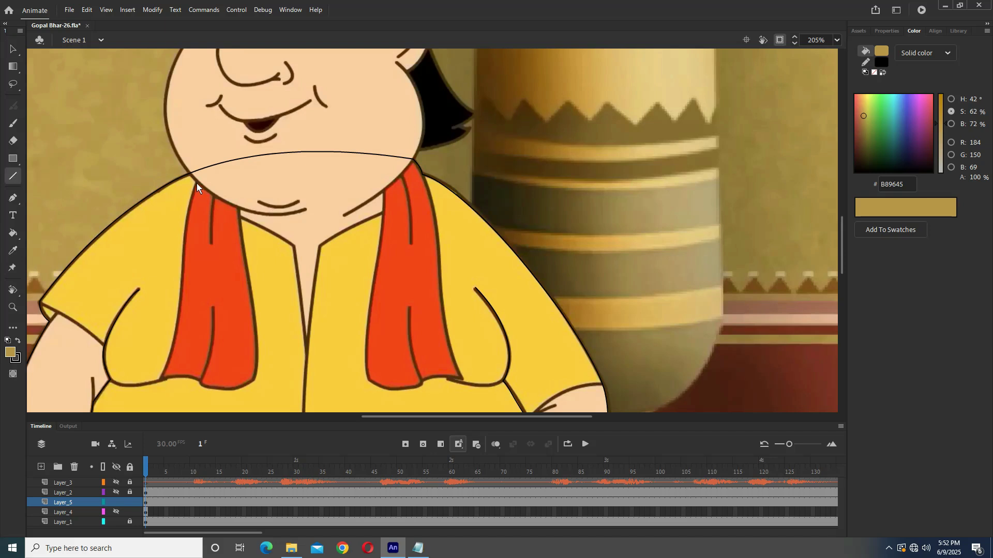
pyautogui.scroll(2, 197, 183)
pyautogui.moveTo(389, 238); pyautogui.dragTo(288, 146)
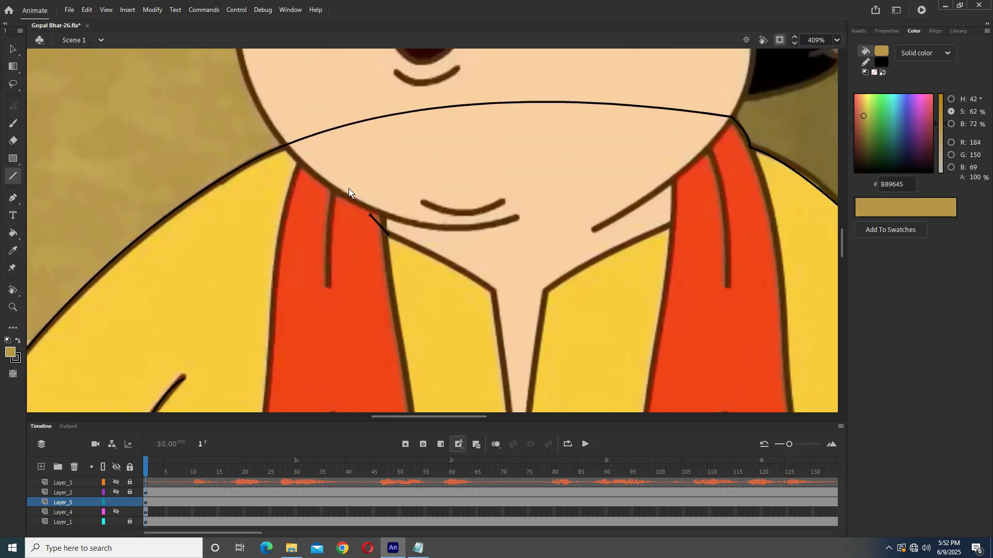
pyautogui.moveTo(389, 238); pyautogui.dragTo(498, 289)
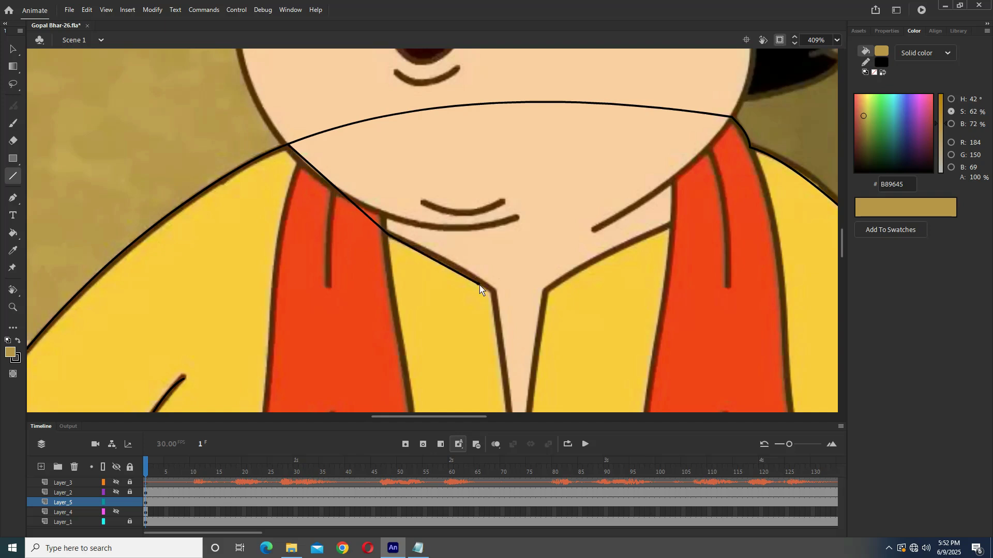
pyautogui.moveTo(491, 326); pyautogui.dragTo(465, 217)
pyautogui.moveTo(467, 182)
pyautogui.mouseDown()
pyautogui.moveTo(492, 406)
pyautogui.moveTo(507, 360)
pyautogui.mouseUp()
pyautogui.moveTo(539, 243)
pyautogui.mouseDown()
pyautogui.moveTo(517, 182)
pyautogui.moveTo(647, 117)
pyautogui.moveTo(626, 240)
pyautogui.moveTo(593, 145)
pyautogui.mouseUp()
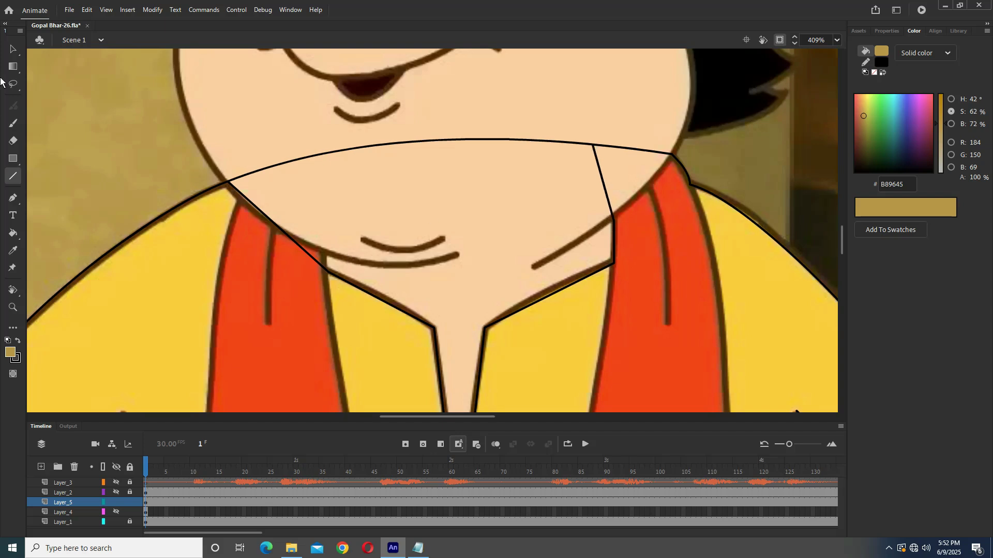
# - Curve the chin-to-collar lines and the lower right collar segment
pyautogui.press('v')
pyautogui.moveTo(279, 231); pyautogui.dragTo(270, 226)
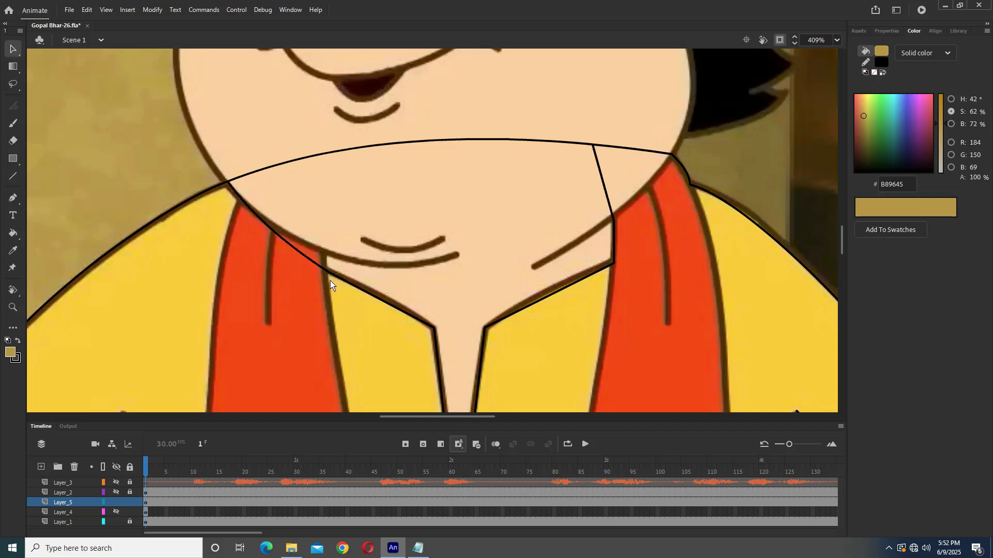
pyautogui.moveTo(366, 288); pyautogui.dragTo(370, 293)
pyautogui.moveTo(550, 305); pyautogui.dragTo(549, 299)
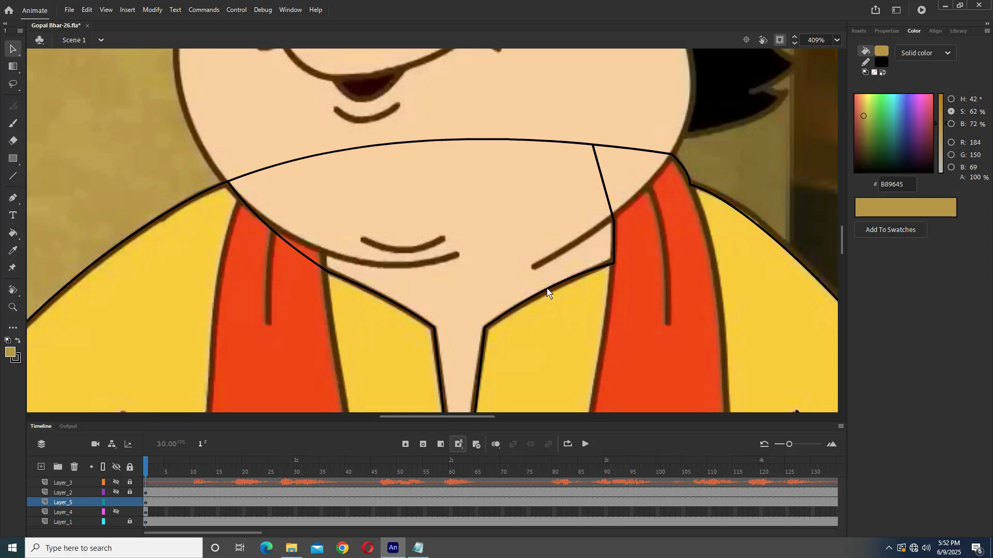
pyautogui.moveTo(603, 168); pyautogui.dragTo(609, 171)
pyautogui.moveTo(686, 262); pyautogui.dragTo(657, 216)
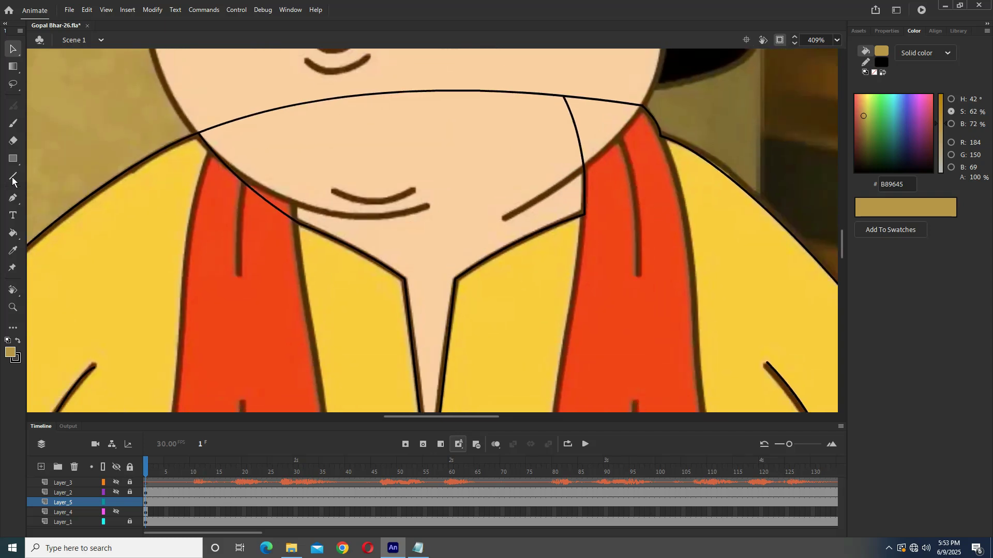
# - Add a curved collar-corner line and a curved vertical line up to the head outline
pyautogui.press('n')
pyautogui.moveTo(646, 146); pyautogui.dragTo(659, 138)
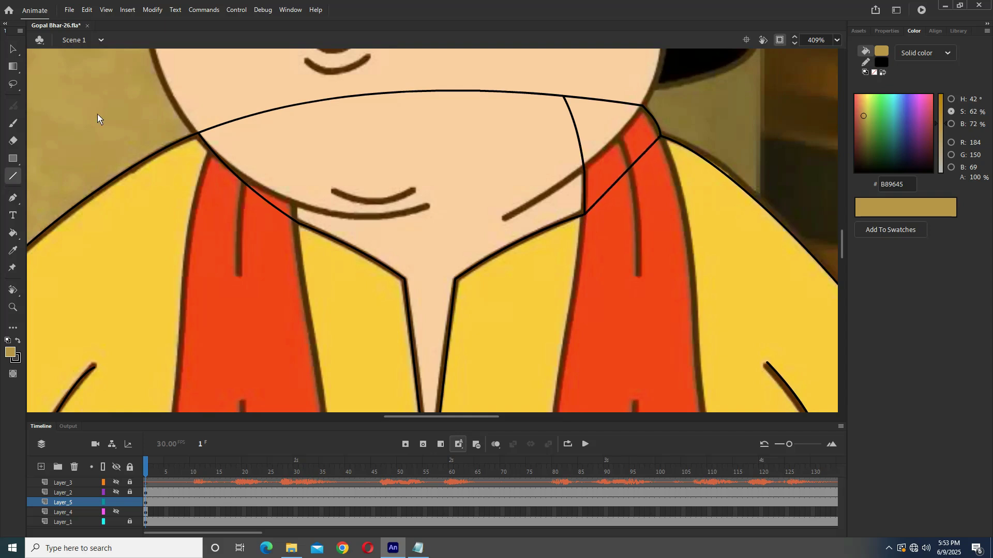
pyautogui.press('v')
pyautogui.moveTo(586, 212); pyautogui.dragTo(583, 206)
pyautogui.moveTo(623, 171); pyautogui.dragTo(629, 175)
pyautogui.press('n')
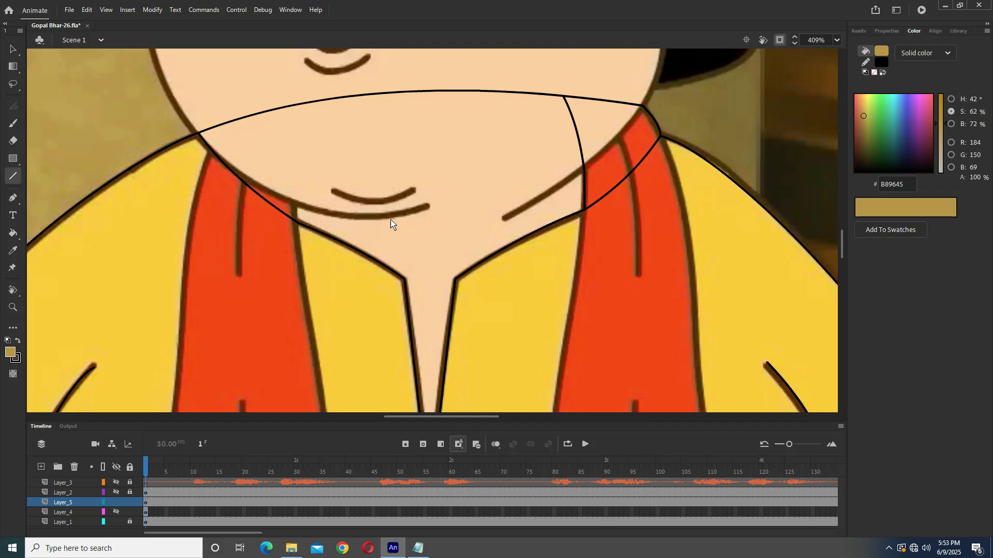
pyautogui.moveTo(293, 219); pyautogui.dragTo(297, 105)
pyautogui.press('v')
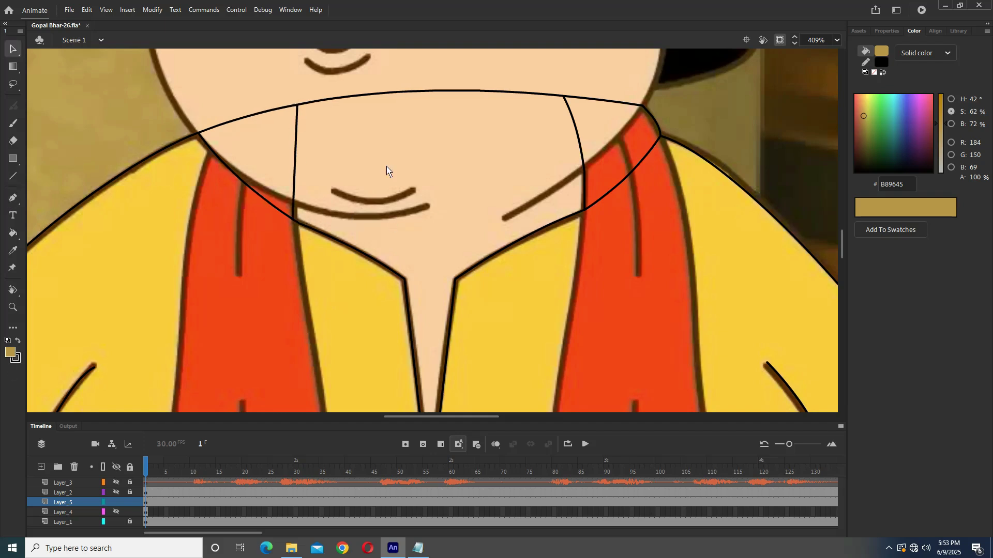
pyautogui.moveTo(297, 151); pyautogui.dragTo(290, 149)
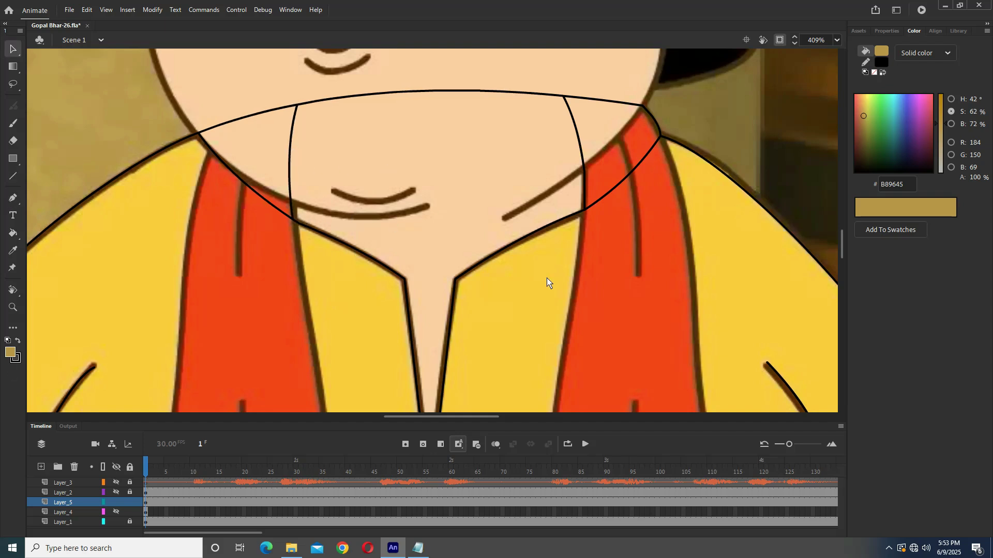
pyautogui.hscroll(3, 547, 283)
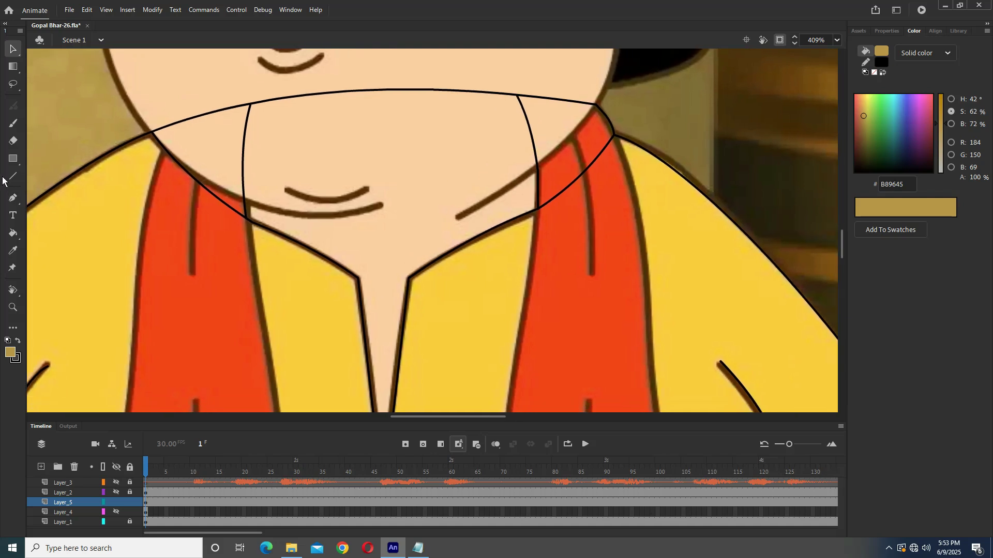
# - Draw straight lines down the scarf fold and up to the collar
pyautogui.click(13, 176)
pyautogui.moveTo(583, 173); pyautogui.dragTo(590, 275)
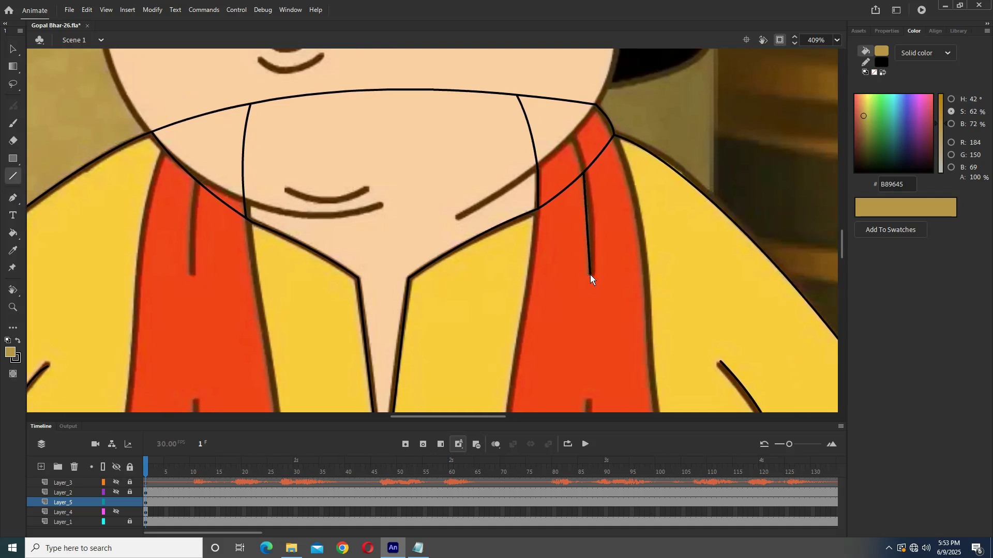
pyautogui.moveTo(582, 174); pyautogui.dragTo(549, 98)
pyautogui.moveTo(194, 180); pyautogui.dragTo(192, 115)
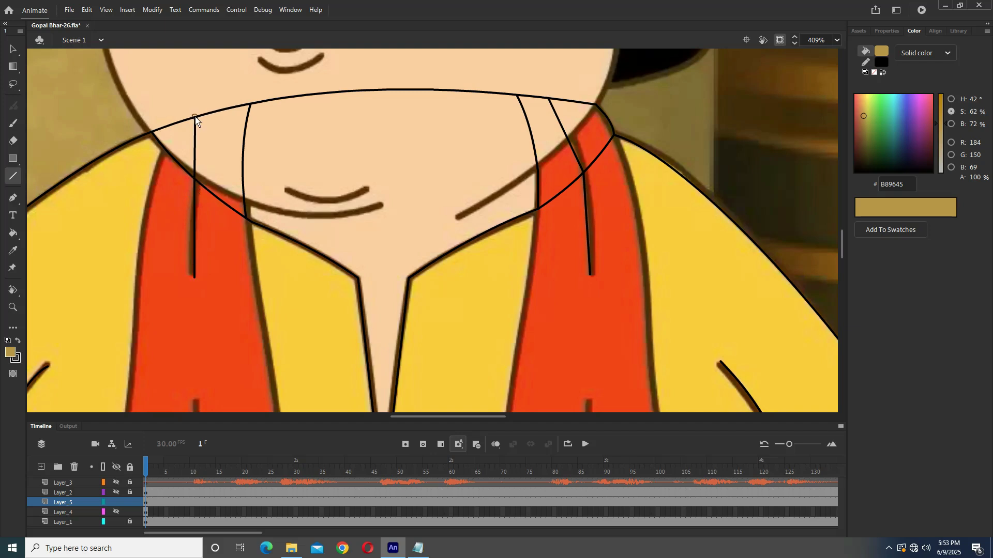
pyautogui.scroll(-5, 244, 167)
pyautogui.scroll(-5, 237, 192)
pyautogui.scroll(3, 328, 250)
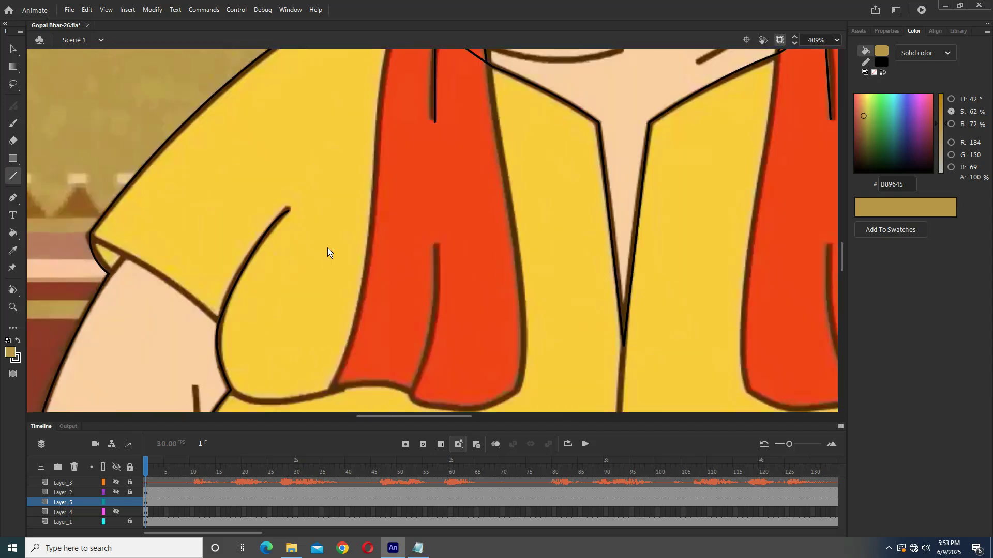
pyautogui.scroll(2, 337, 292)
pyautogui.scroll(3, 316, 166)
# - Trace the first scarf's left, bottom and right edges with straight lines
pyautogui.moveTo(343, 103); pyautogui.dragTo(314, 275)
pyautogui.scroll(-4, 313, 271)
pyautogui.moveTo(324, 189); pyautogui.dragTo(302, 362)
pyautogui.scroll(-5, 321, 365)
pyautogui.moveTo(320, 249); pyautogui.dragTo(298, 304)
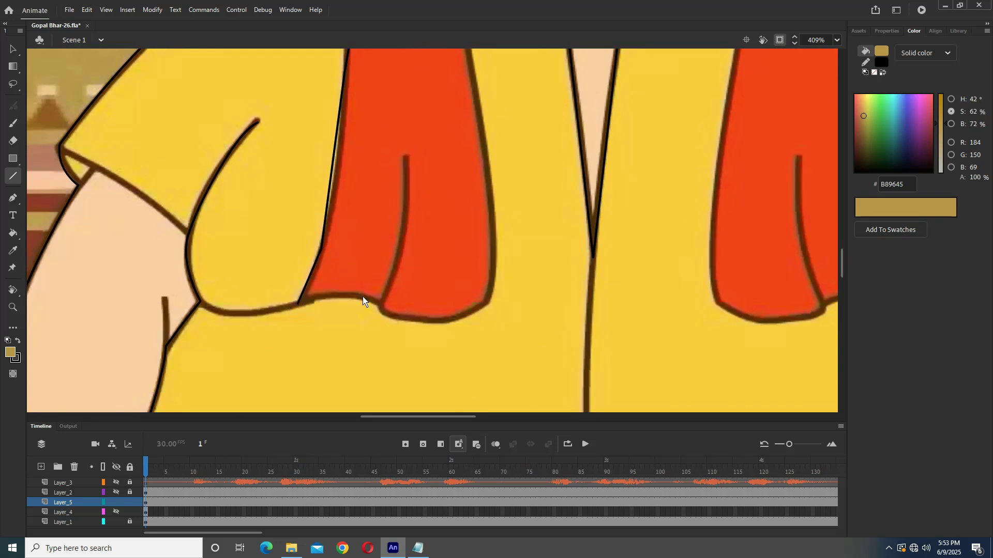
pyautogui.moveTo(299, 304)
pyautogui.mouseDown()
pyautogui.moveTo(380, 304)
pyautogui.moveTo(398, 318)
pyautogui.moveTo(488, 306)
pyautogui.mouseUp()
pyautogui.scroll(5, 487, 306)
pyautogui.moveTo(462, 395)
pyautogui.mouseDown()
pyautogui.moveTo(454, 146)
pyautogui.moveTo(432, 64)
pyautogui.mouseUp()
# - Bend the first scarf's edges, bottom and fold lines into smooth curves
pyautogui.press('v')
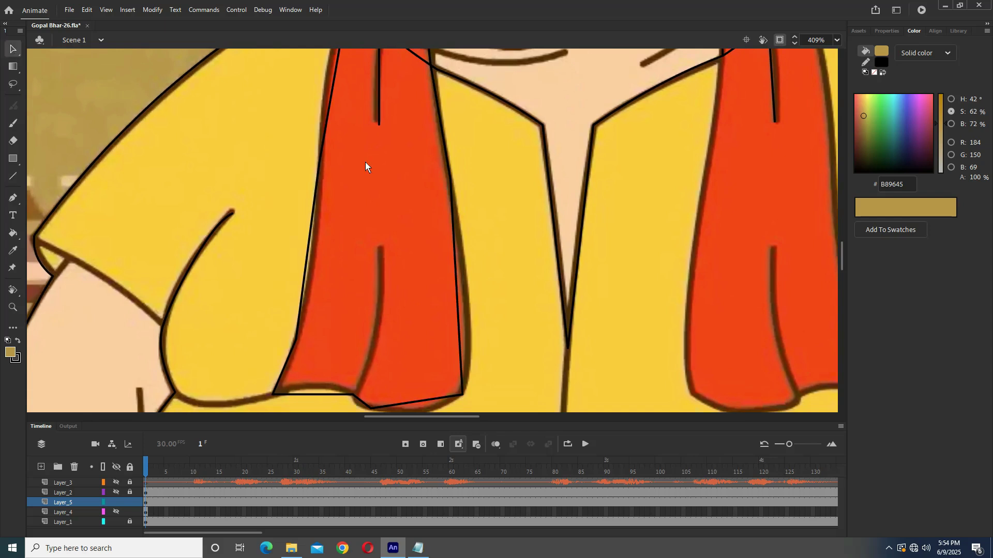
pyautogui.moveTo(455, 291); pyautogui.dragTo(466, 305)
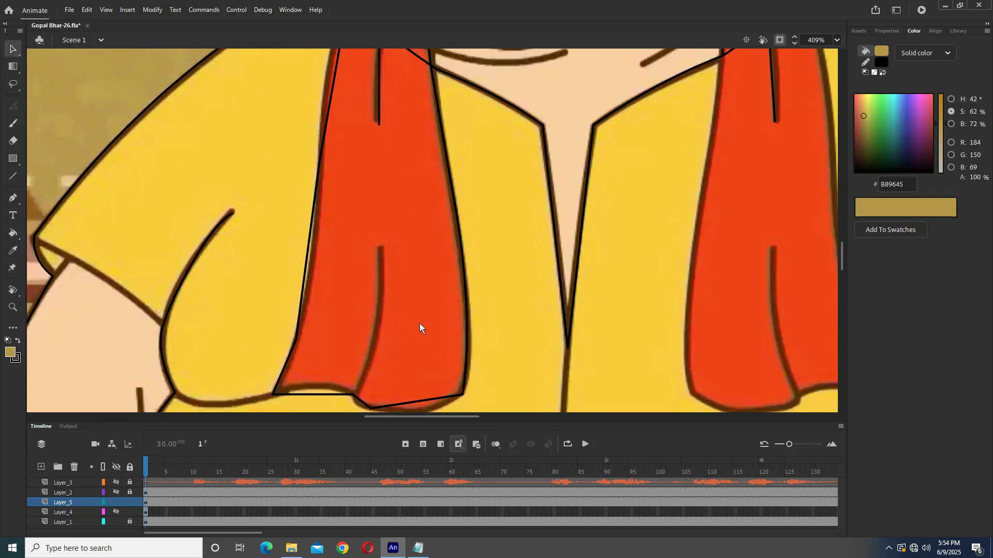
pyautogui.scroll(-3, 420, 323)
pyautogui.moveTo(418, 330); pyautogui.dragTo(421, 344)
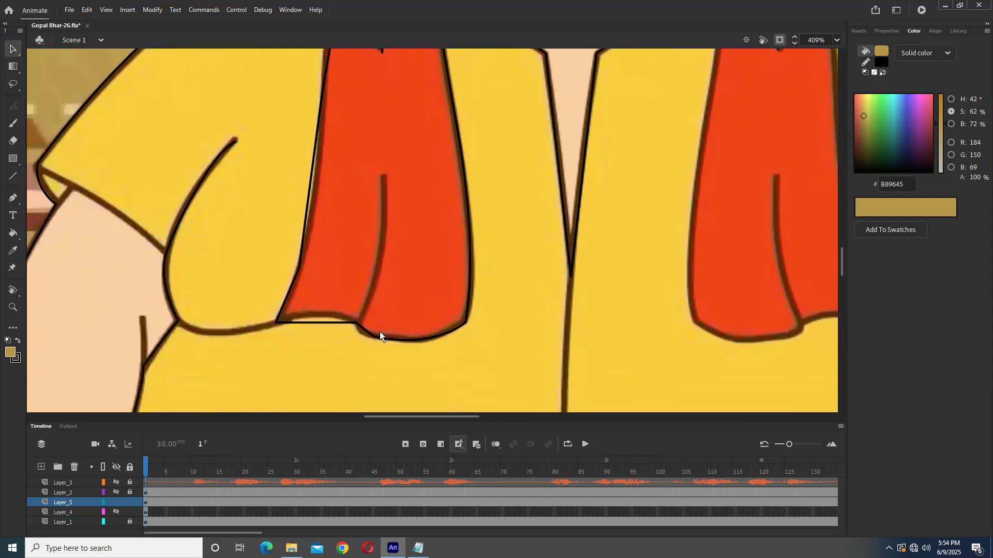
pyautogui.moveTo(321, 324); pyautogui.dragTo(279, 319)
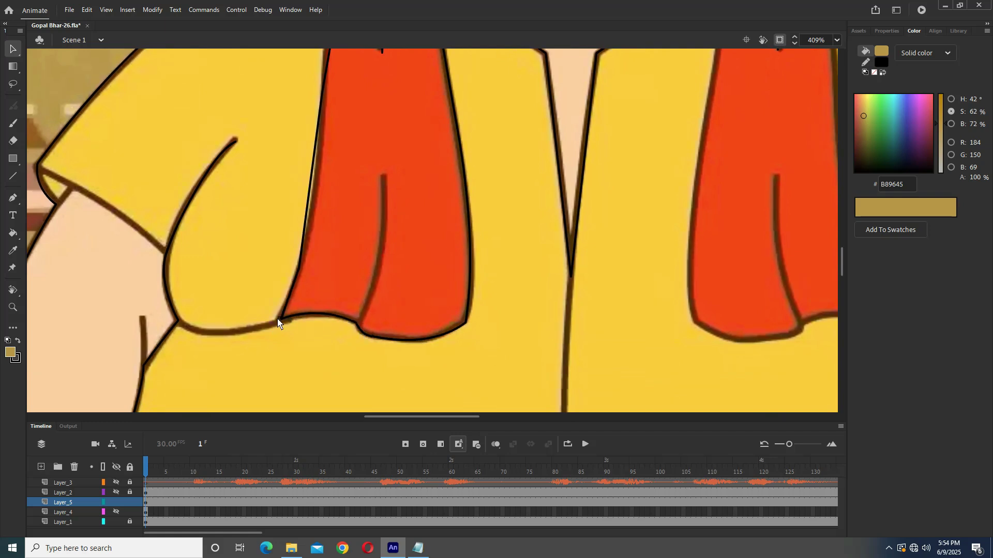
pyautogui.scroll(2, 311, 246)
pyautogui.scroll(3, 336, 264)
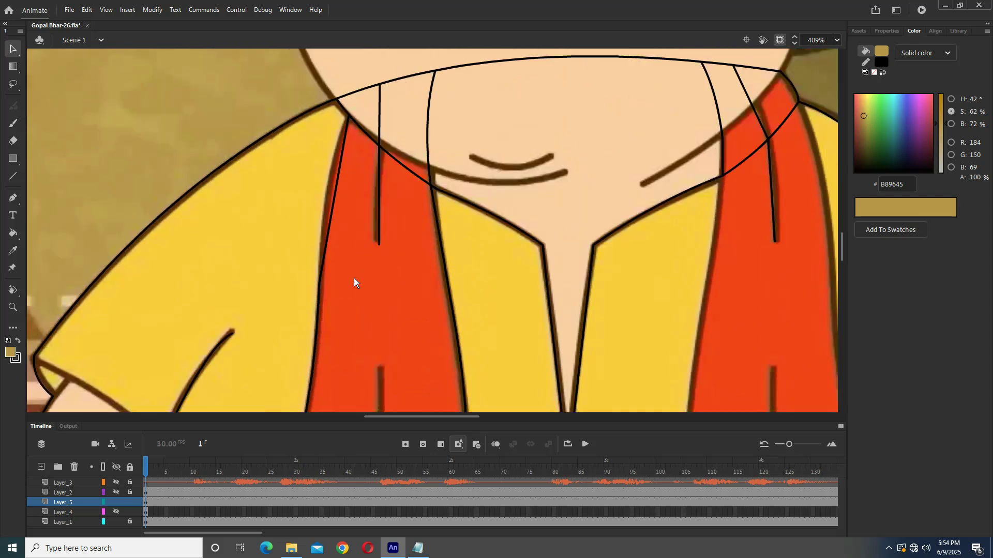
pyautogui.moveTo(338, 185); pyautogui.dragTo(333, 171)
pyautogui.moveTo(380, 241); pyautogui.dragTo(373, 238)
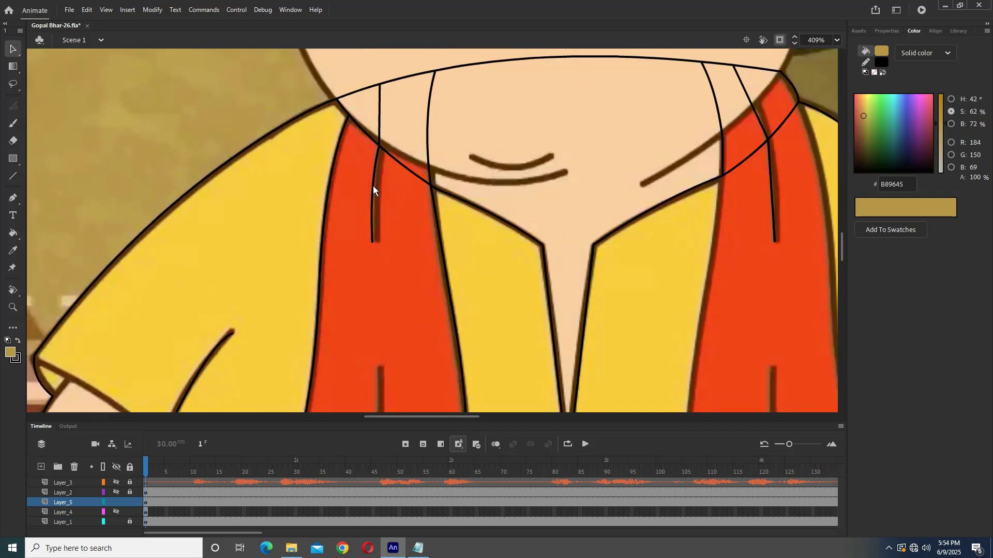
pyautogui.moveTo(381, 115); pyautogui.dragTo(384, 115)
pyautogui.moveTo(772, 181); pyautogui.dragTo(776, 179)
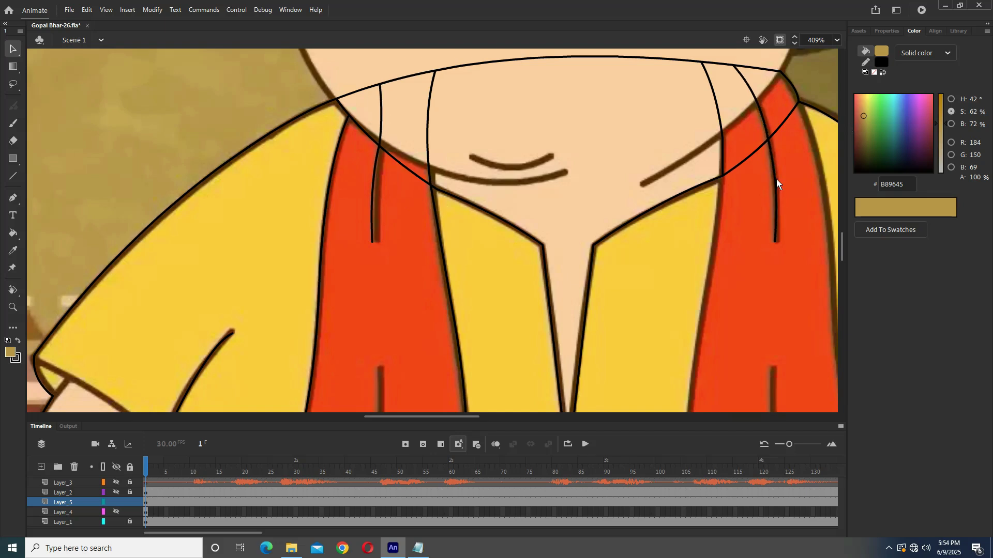
pyautogui.scroll(-2, 530, 232)
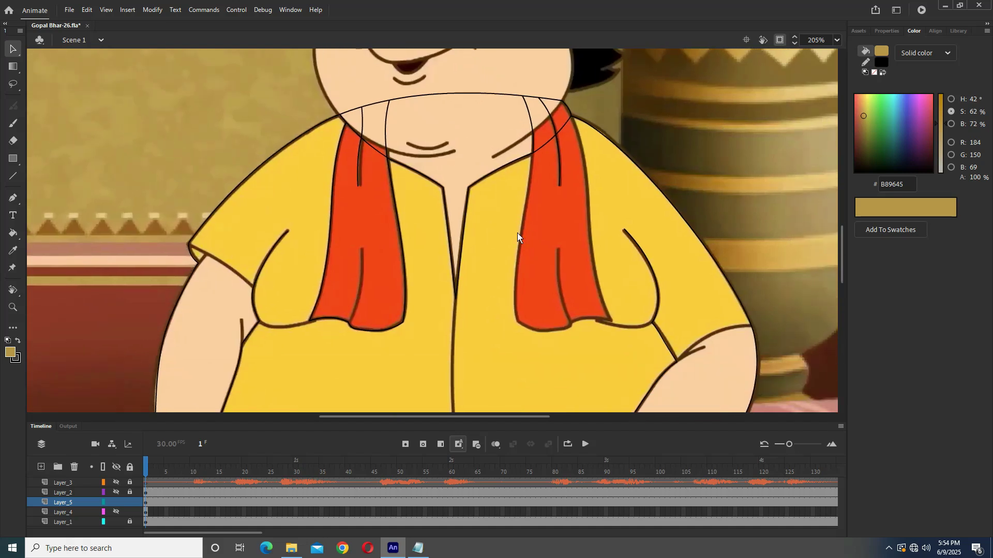
# - Trace the second scarf's left, side and bottom edges, joined to the collar curve
pyautogui.click(13, 176)
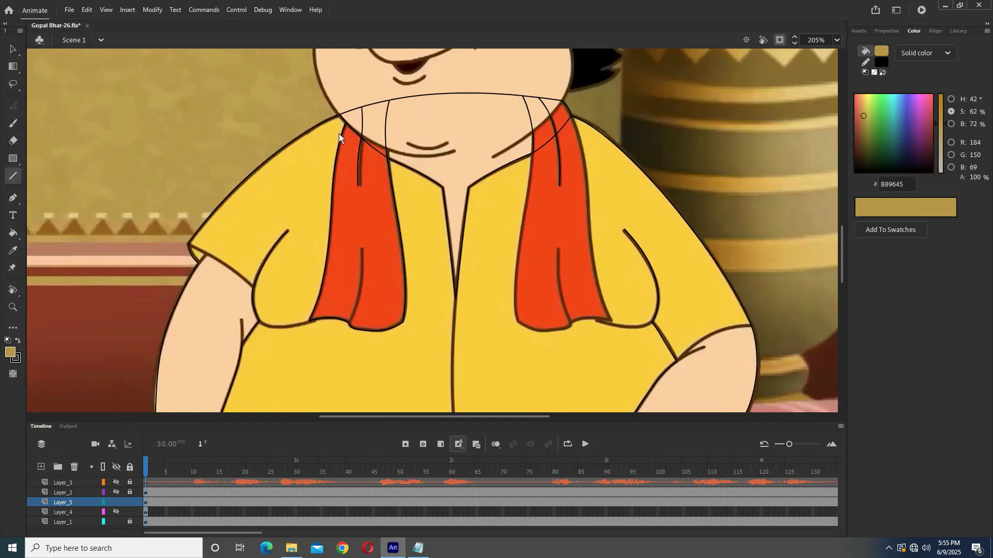
pyautogui.moveTo(348, 123); pyautogui.dragTo(352, 109)
pyautogui.scroll(2, 563, 206)
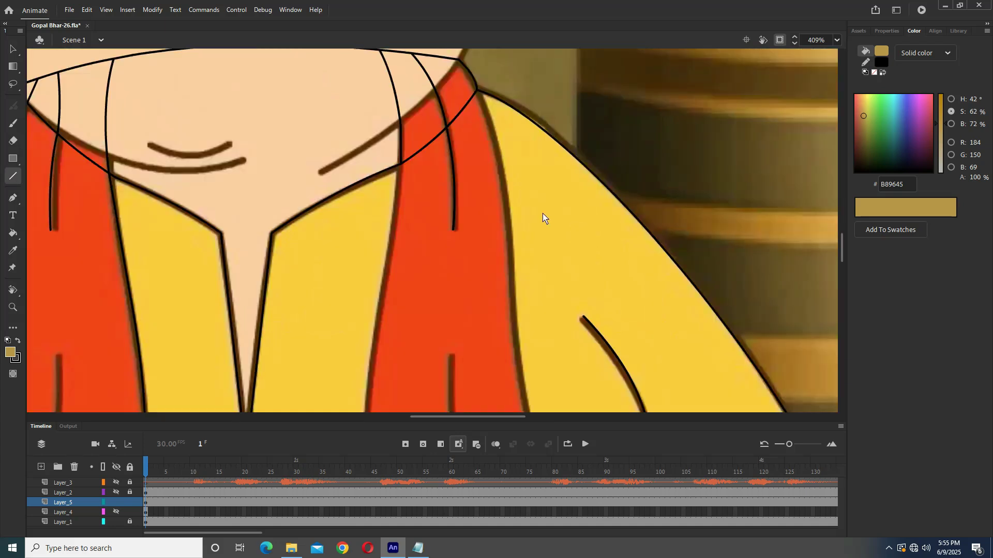
pyautogui.moveTo(427, 72); pyautogui.dragTo(397, 257)
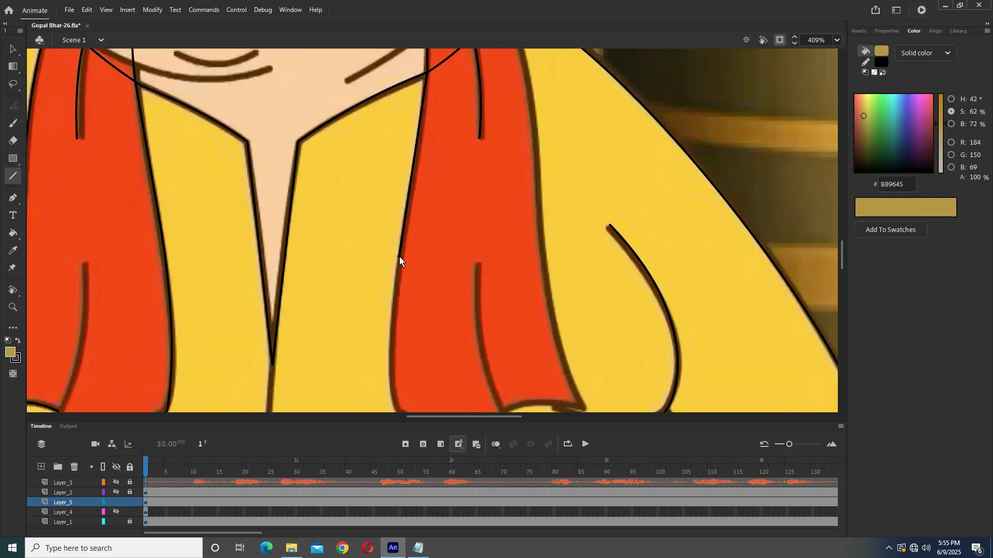
pyautogui.scroll(-2, 417, 297)
pyautogui.moveTo(399, 170)
pyautogui.mouseDown()
pyautogui.moveTo(394, 328)
pyautogui.moveTo(472, 346)
pyautogui.moveTo(505, 329)
pyautogui.moveTo(585, 320)
pyautogui.moveTo(541, 130)
pyautogui.moveTo(483, 317)
pyautogui.moveTo(449, 101)
pyautogui.mouseUp()
# - Curve the second scarf's lower edge and bulge its left edge outward
pyautogui.click(10, 48)
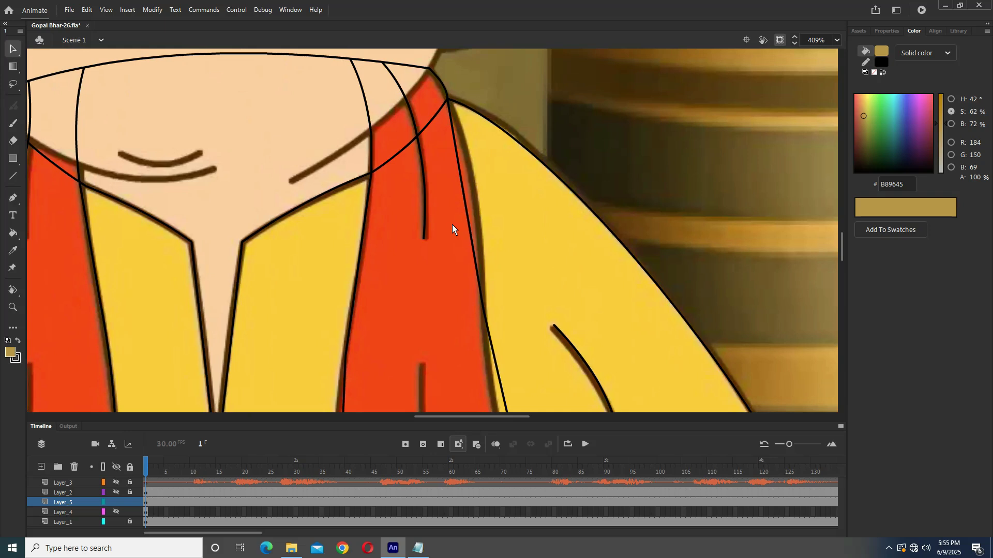
pyautogui.moveTo(467, 188); pyautogui.dragTo(478, 191)
pyautogui.scroll(-3, 526, 161)
pyautogui.moveTo(510, 248); pyautogui.dragTo(498, 250)
pyautogui.scroll(-1, 496, 300)
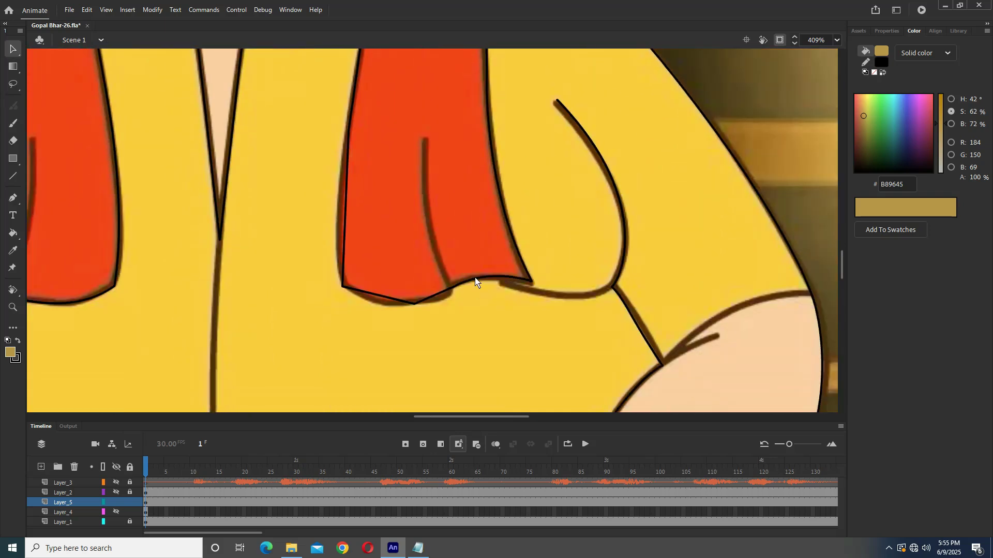
pyautogui.moveTo(428, 299); pyautogui.dragTo(436, 308)
pyautogui.moveTo(375, 299); pyautogui.dragTo(412, 308)
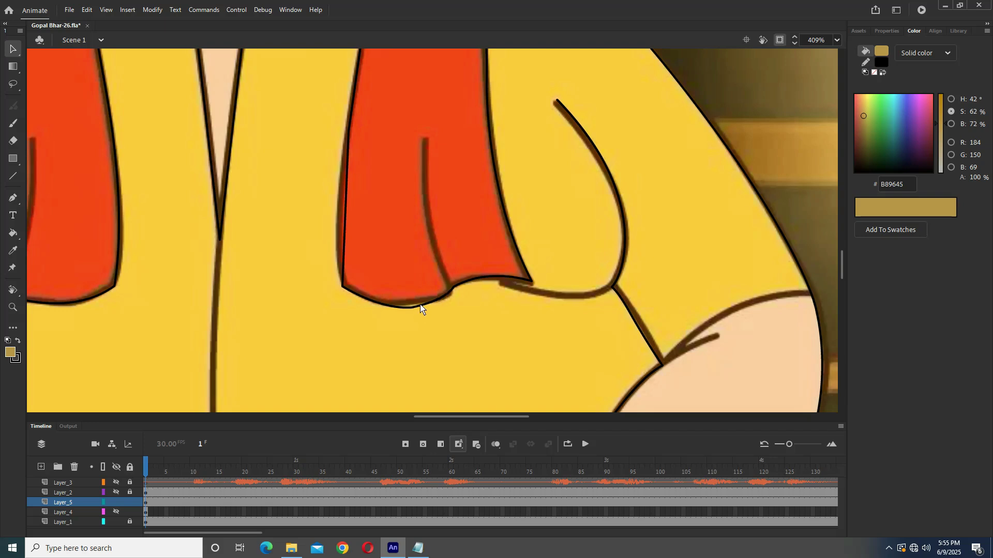
pyautogui.moveTo(344, 231); pyautogui.dragTo(334, 233)
pyautogui.scroll(5, 400, 272)
pyautogui.scroll(-3, 401, 241)
# - Add a fold line down each scarf, undoing the misplaced straight one
pyautogui.click(14, 176)
pyautogui.moveTo(395, 201); pyautogui.dragTo(421, 348)
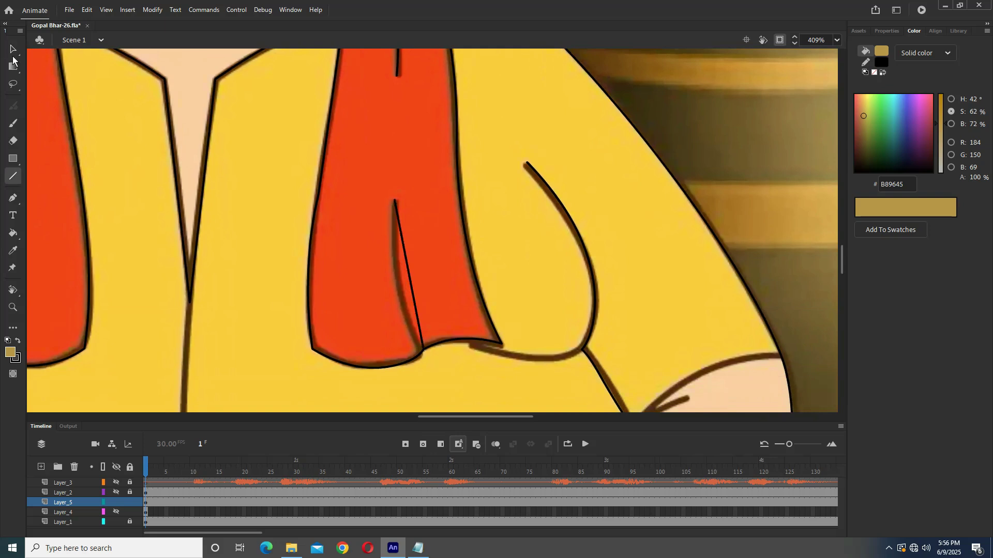
pyautogui.press('v')
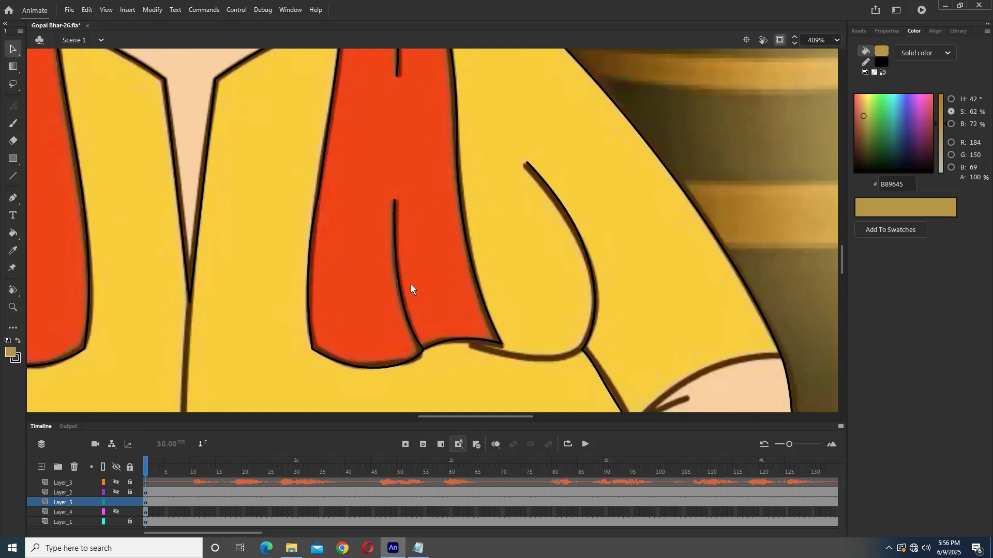
pyautogui.scroll(-2, 411, 228)
pyautogui.scroll(-2, 411, 229)
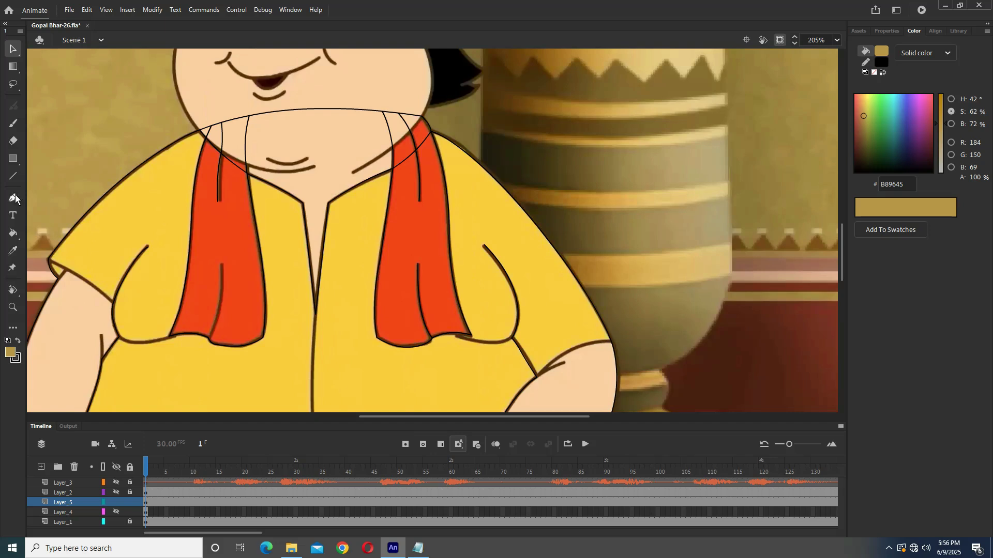
pyautogui.click(14, 176)
pyautogui.scroll(2, 228, 300)
pyautogui.scroll(2, 237, 238)
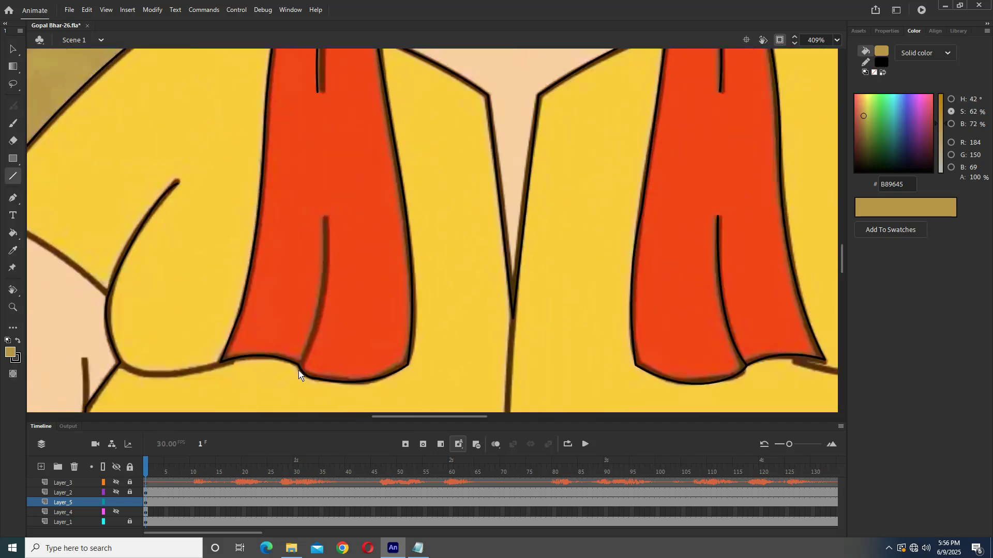
pyautogui.moveTo(301, 369); pyautogui.dragTo(325, 217)
pyautogui.press('v')
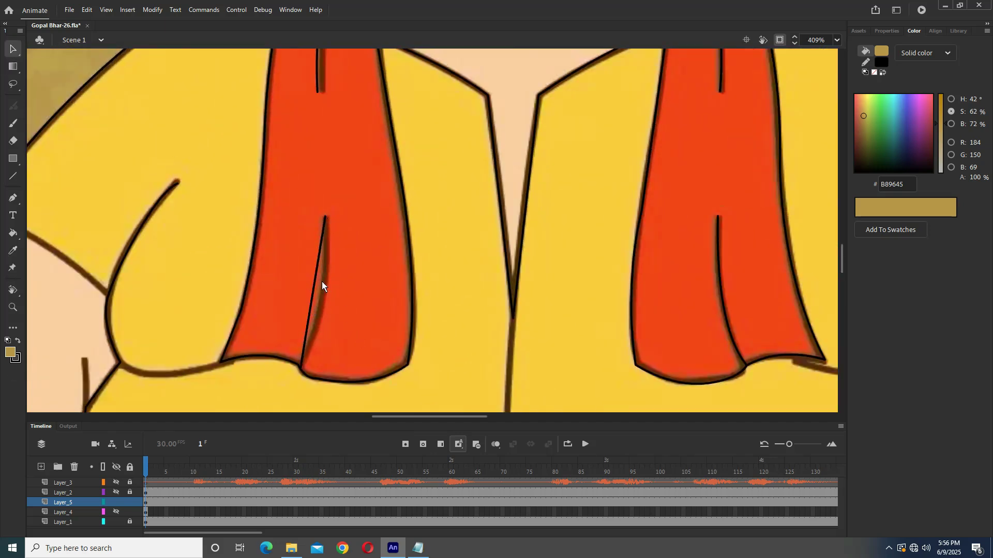
pyautogui.hotkey('ctrl', 'z')
pyautogui.scroll(-2, 167, 297)
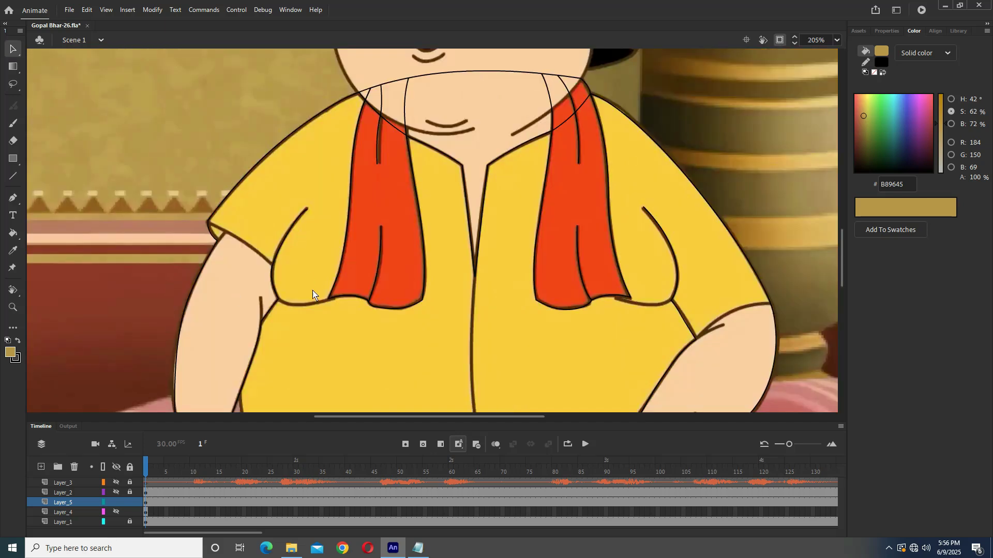
pyautogui.scroll(-1, 321, 295)
# - Sample the scarf orange from Layer_2 and fill both scarves with it
pyautogui.click(115, 490)
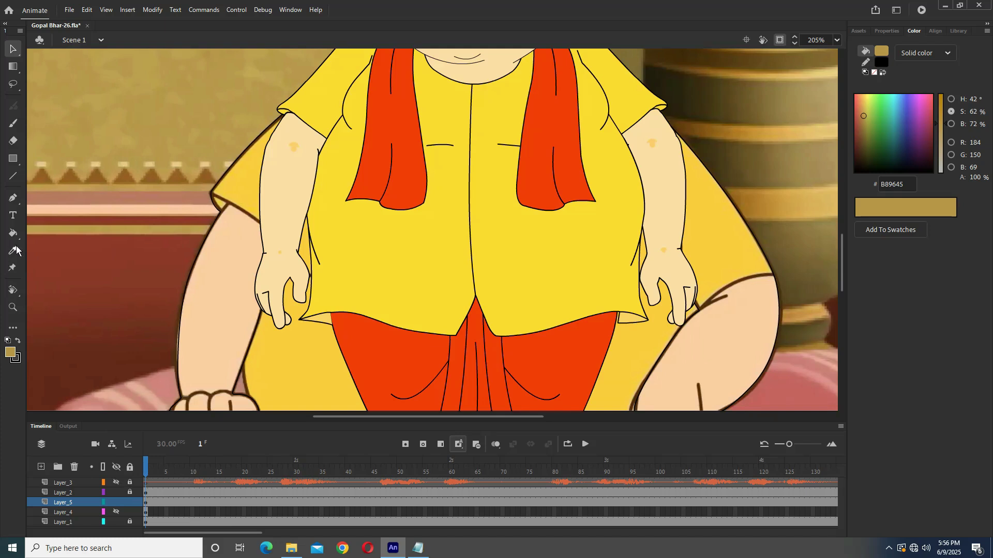
pyautogui.click(16, 250)
pyautogui.click(393, 171)
pyautogui.click(116, 493)
pyautogui.click(404, 250)
pyautogui.click(571, 205)
# - Sample the skin colour FEDFA4 from the reference and fill the neck area
pyautogui.click(13, 49)
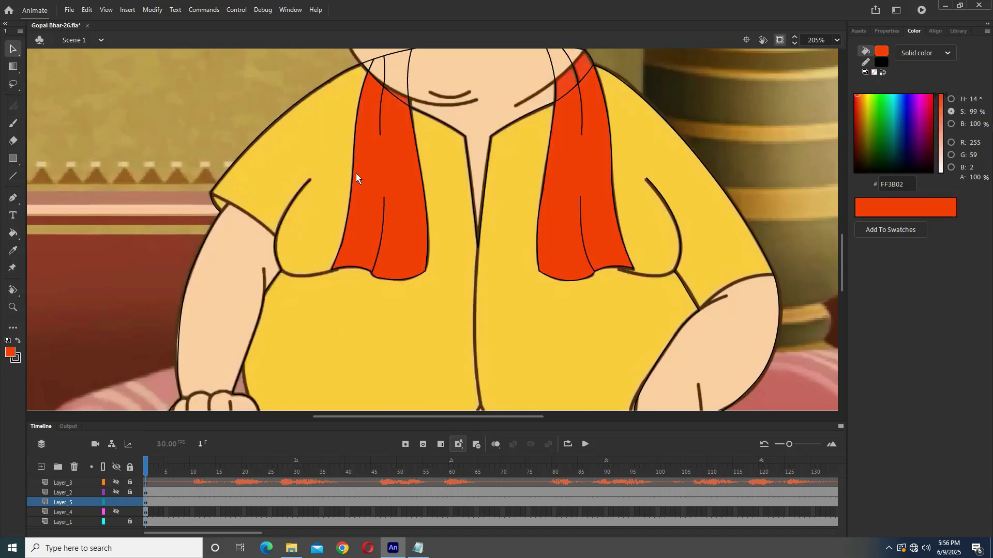
pyautogui.moveTo(355, 173); pyautogui.dragTo(327, 234)
pyautogui.click(116, 492)
pyautogui.press('i')
pyautogui.click(473, 93)
pyautogui.click(117, 492)
pyautogui.click(456, 178)
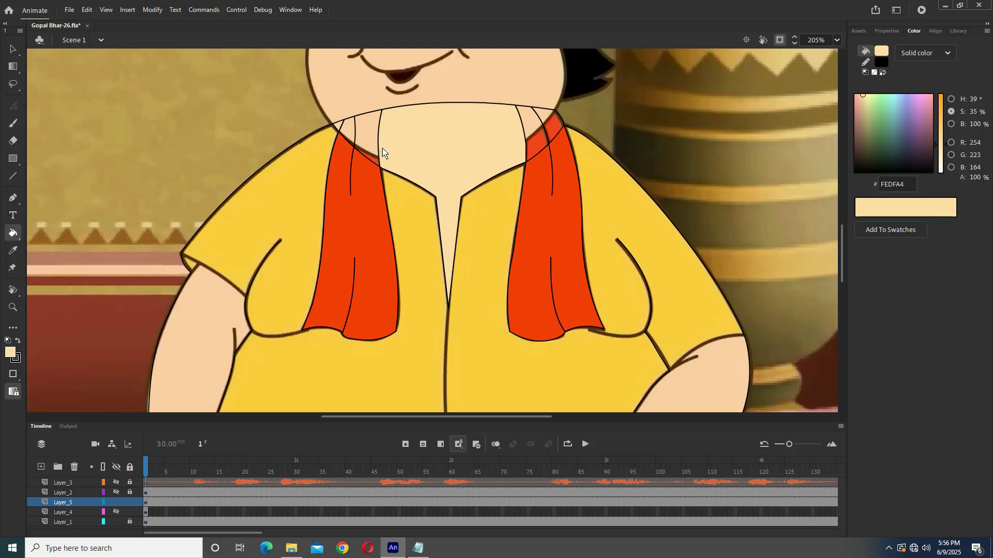
# - Fill the tops of both scarves and the remaining gap with orange FF3B02
pyautogui.click(13, 251)
pyautogui.click(361, 217)
pyautogui.click(367, 135)
pyautogui.click(348, 129)
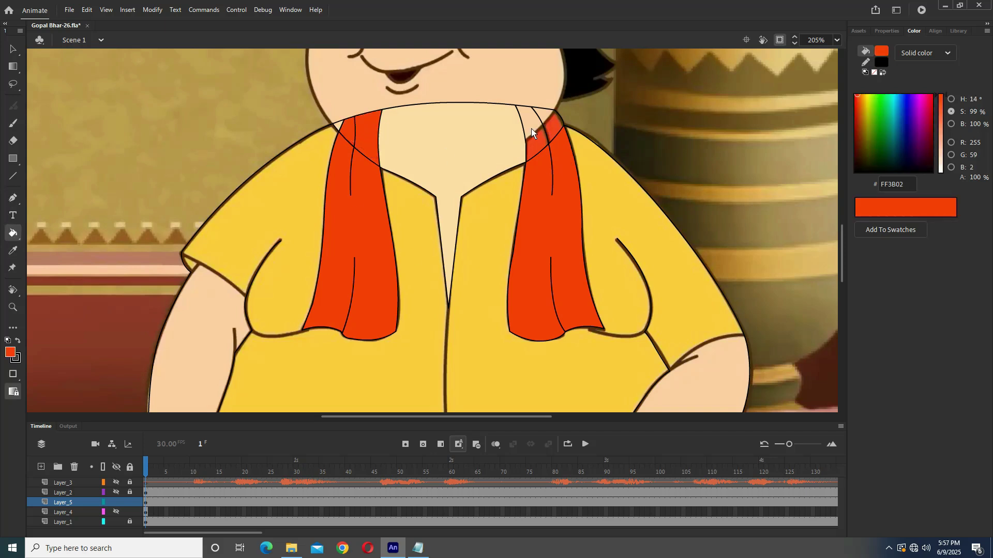
# - Delete the collar line crossing the right scarf
pyautogui.click(13, 49)
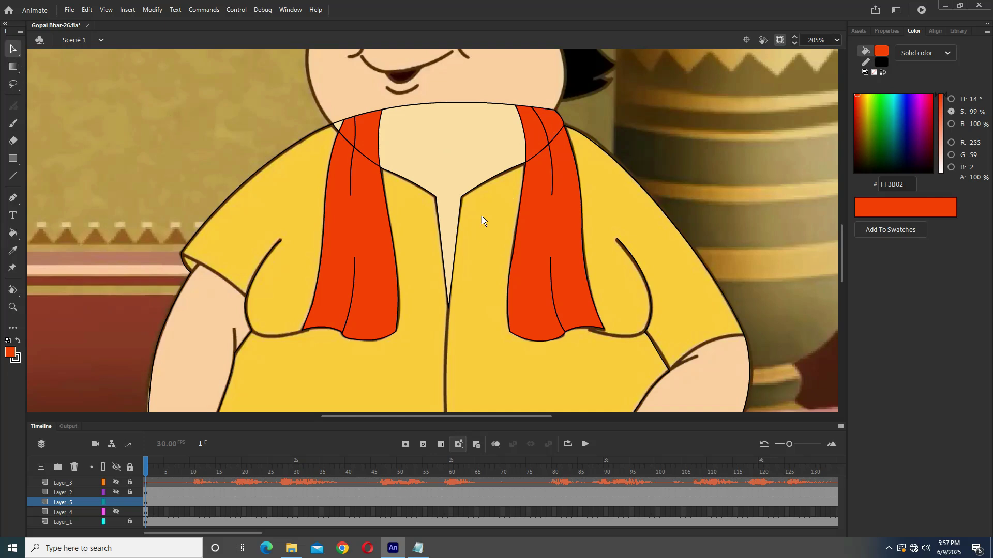
pyautogui.scroll(3, 512, 230)
pyautogui.hscroll(1, 512, 230)
pyautogui.click(507, 234)
pyautogui.press('Delete')
pyautogui.click(312, 223)
pyautogui.press('Delete')
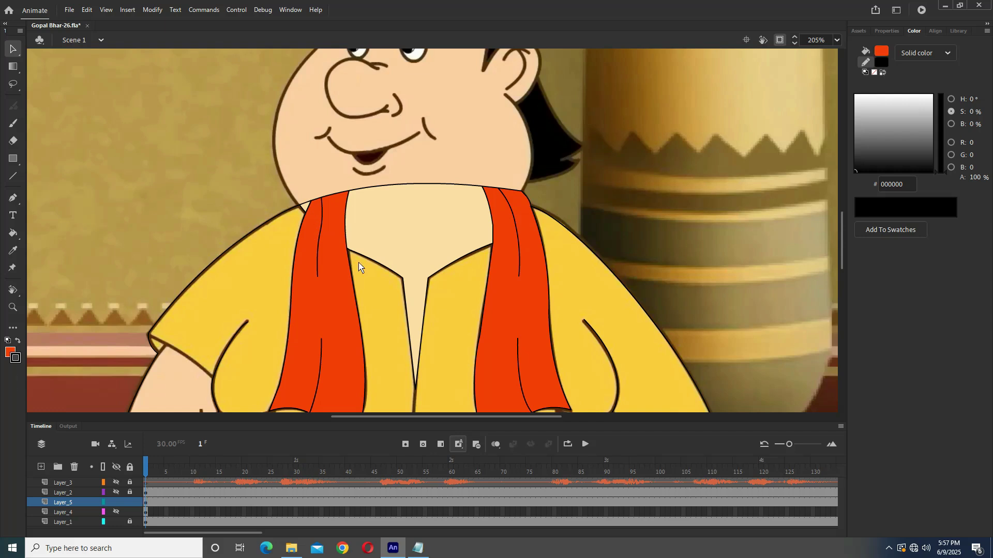
pyautogui.scroll(-2, 415, 274)
pyautogui.scroll(-3, 427, 217)
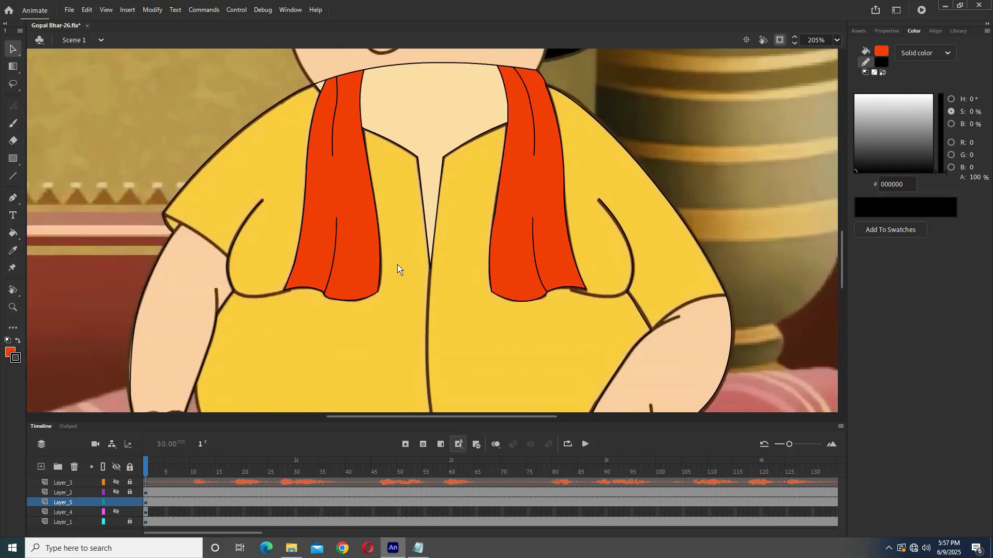
pyautogui.scroll(-3, 399, 268)
pyautogui.click(13, 176)
pyautogui.scroll(2, 231, 330)
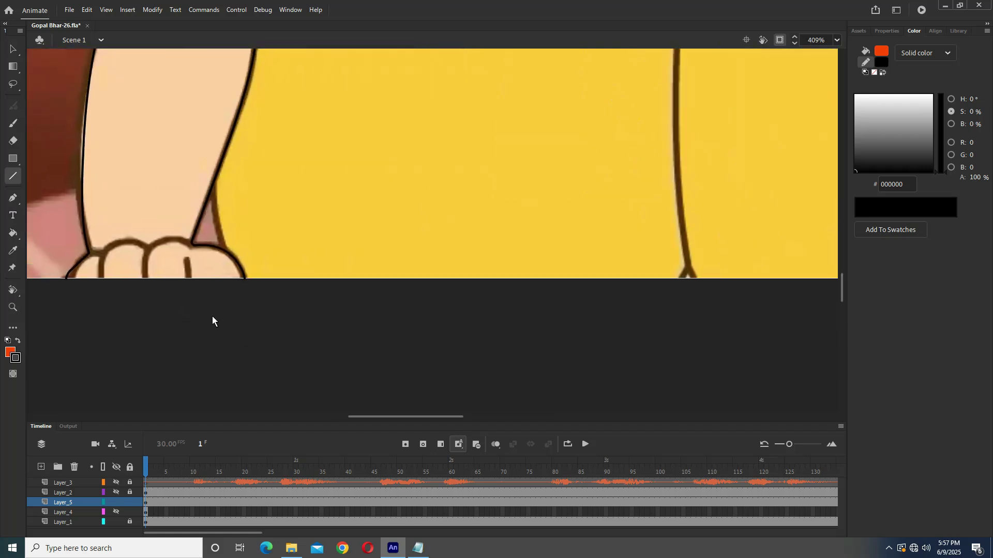
pyautogui.scroll(-2, 199, 325)
pyautogui.hscroll(2, 249, 316)
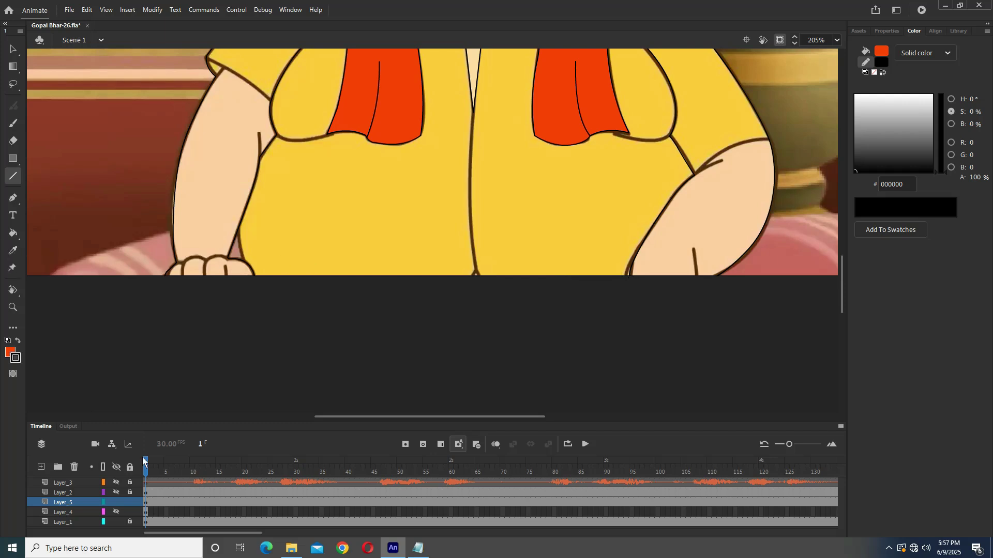
pyautogui.click(114, 492)
pyautogui.click(13, 251)
pyautogui.click(393, 171)
pyautogui.click(11, 52)
pyautogui.click(117, 491)
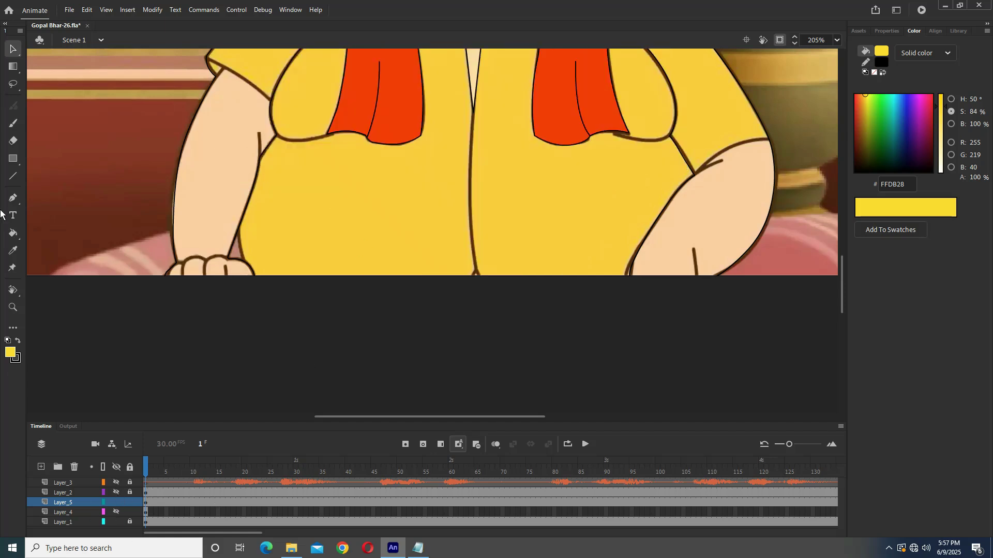
pyautogui.click(13, 233)
pyautogui.click(445, 205)
pyautogui.hotkey('ctrl', '-')
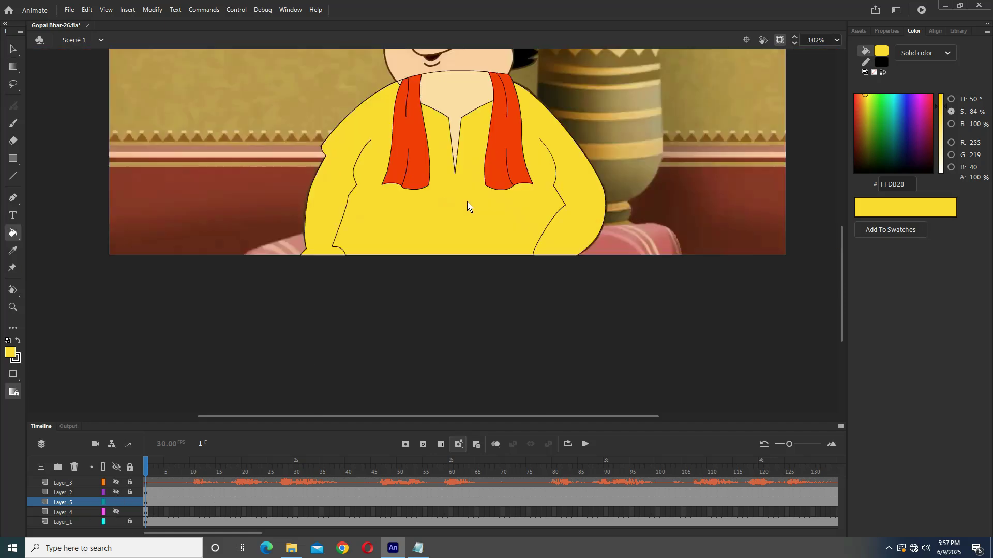
pyautogui.hotkey('ctrl', 'z')
pyautogui.scroll(-1, 437, 216)
pyautogui.hotkey('ctrl', '=')
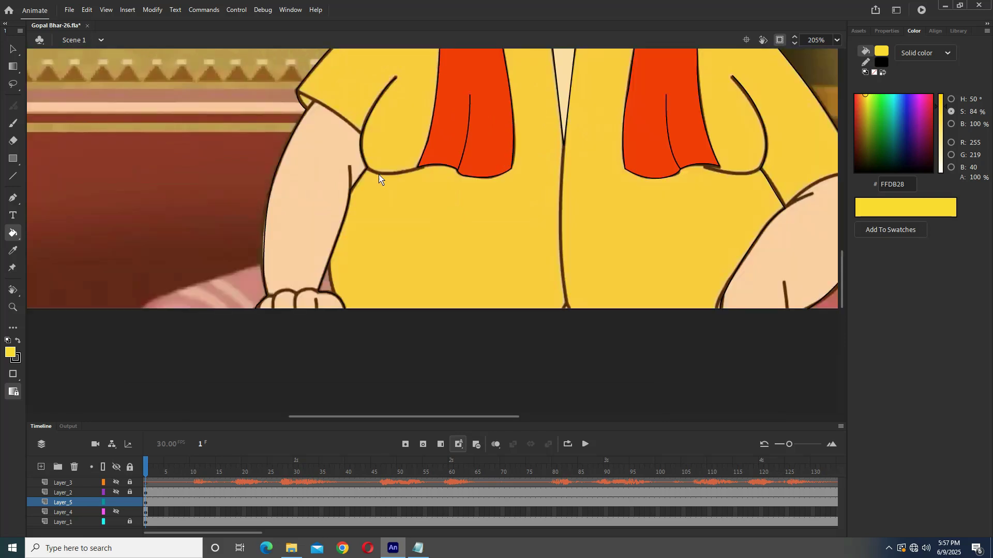
pyautogui.hotkey('ctrl', '=')
pyautogui.scroll(1, 423, 207)
pyautogui.hscroll(1, 257, 211)
# - Trace straight lines along the collar, chin and shoulder edges
pyautogui.click(12, 175)
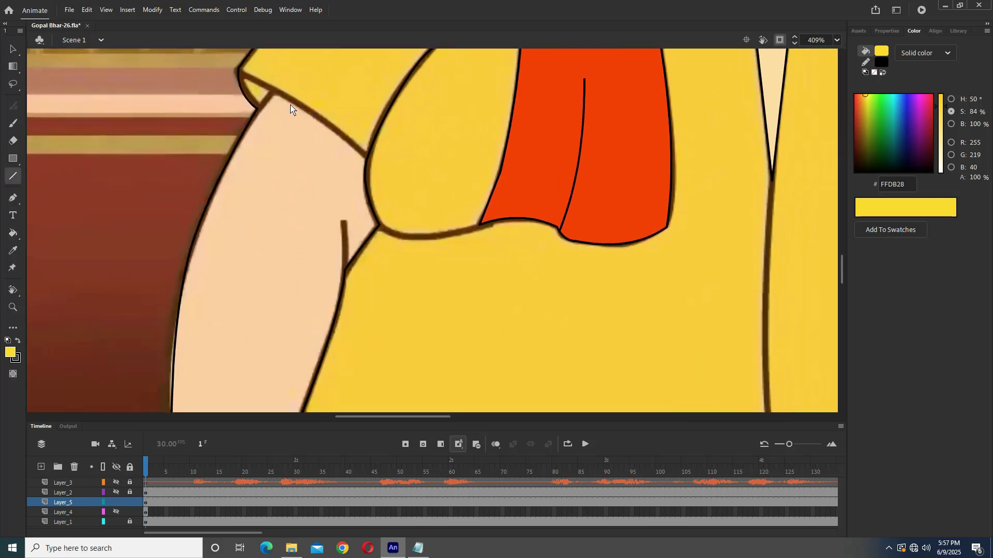
pyautogui.moveTo(258, 83)
pyautogui.mouseDown()
pyautogui.moveTo(245, 74)
pyautogui.moveTo(368, 154)
pyautogui.mouseUp()
pyautogui.moveTo(343, 222); pyautogui.dragTo(345, 272)
pyautogui.moveTo(381, 226); pyautogui.dragTo(485, 231)
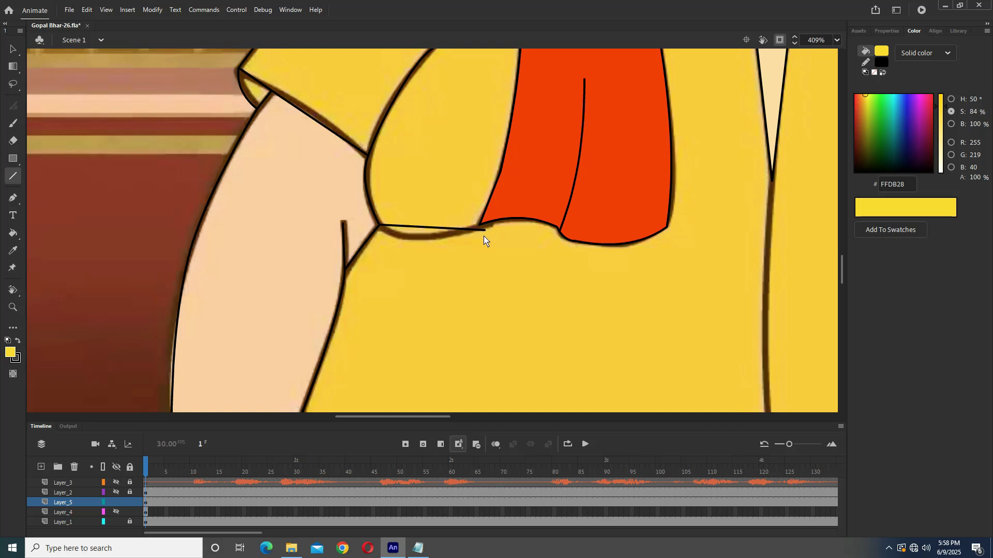
pyautogui.scroll(-3, 484, 240)
pyautogui.hscroll(3, 587, 244)
pyautogui.scroll(3, 428, 248)
pyautogui.scroll(1, 364, 256)
pyautogui.moveTo(363, 255); pyautogui.dragTo(470, 259)
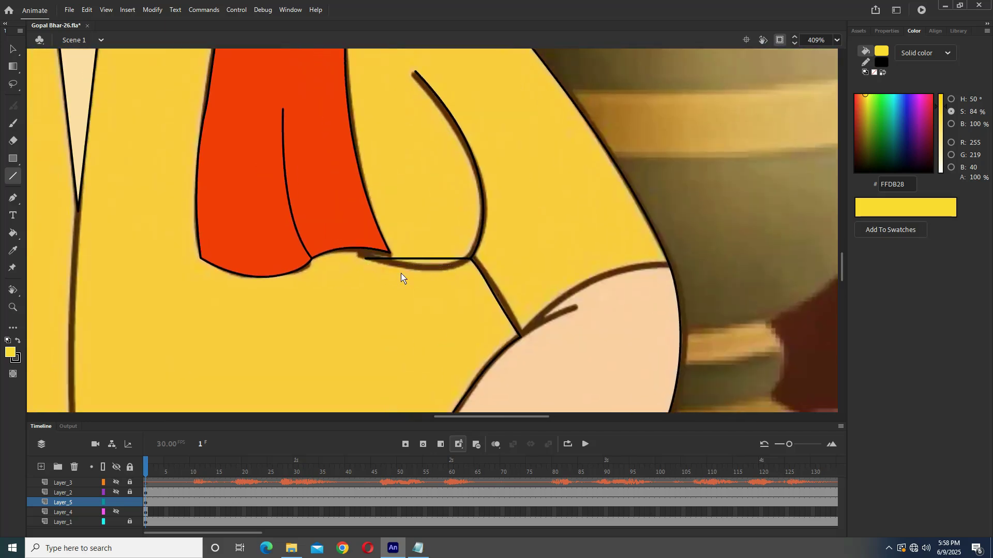
pyautogui.scroll(-1, 488, 218)
pyautogui.hscroll(1, 487, 218)
pyautogui.moveTo(496, 324); pyautogui.dragTo(553, 294)
pyautogui.moveTo(496, 319)
pyautogui.mouseDown()
pyautogui.moveTo(559, 270)
pyautogui.moveTo(646, 251)
pyautogui.mouseUp()
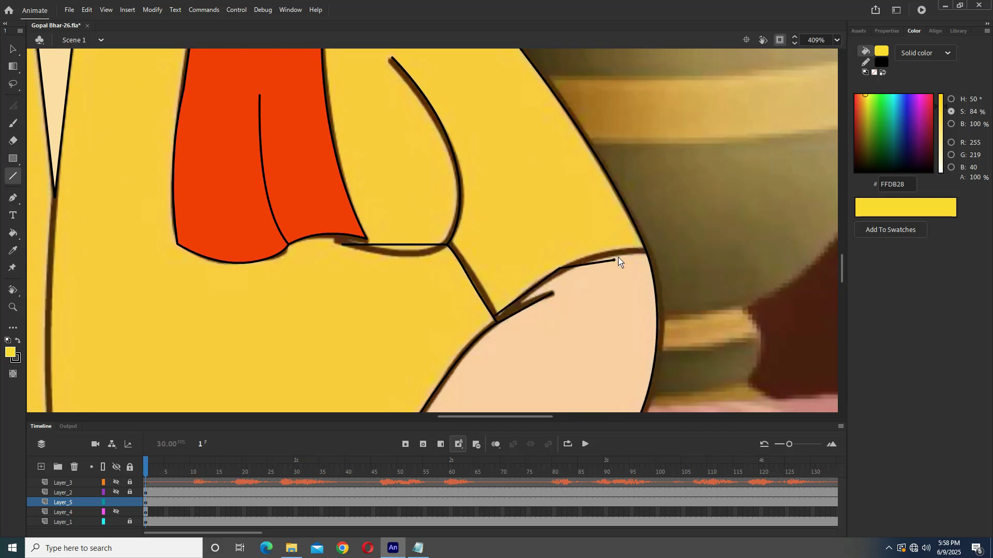
# - Bend the collar lines into curves and join their ends at the junction
pyautogui.click(10, 49)
pyautogui.moveTo(414, 245); pyautogui.dragTo(426, 263)
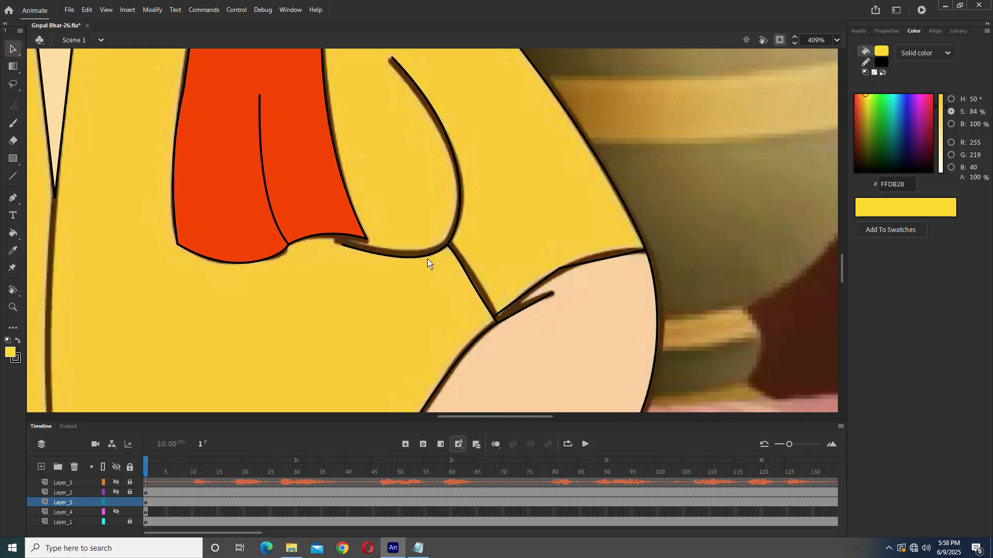
pyautogui.moveTo(341, 243); pyautogui.dragTo(334, 241)
pyautogui.hotkey('ctrl', '=')
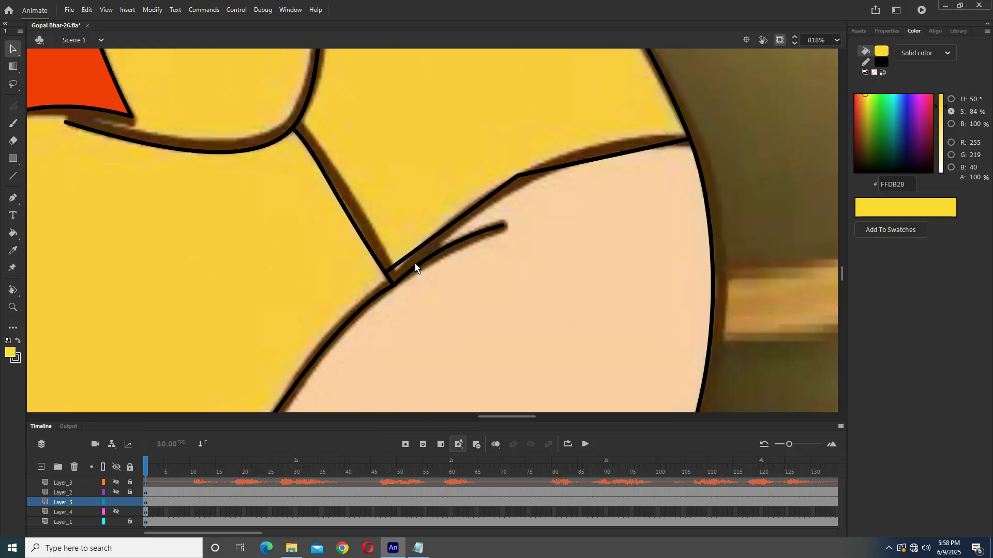
pyautogui.moveTo(394, 286); pyautogui.dragTo(389, 280)
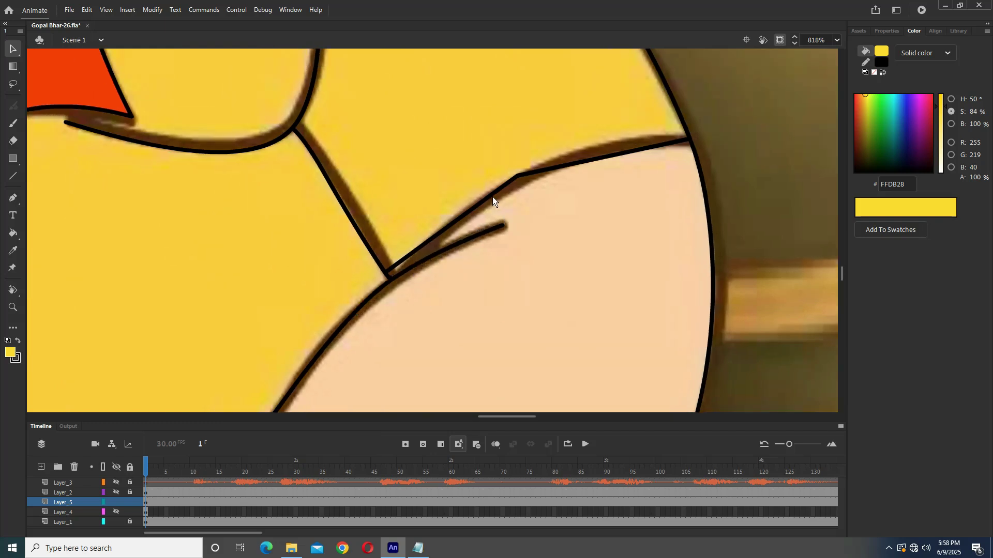
pyautogui.moveTo(580, 164); pyautogui.dragTo(588, 154)
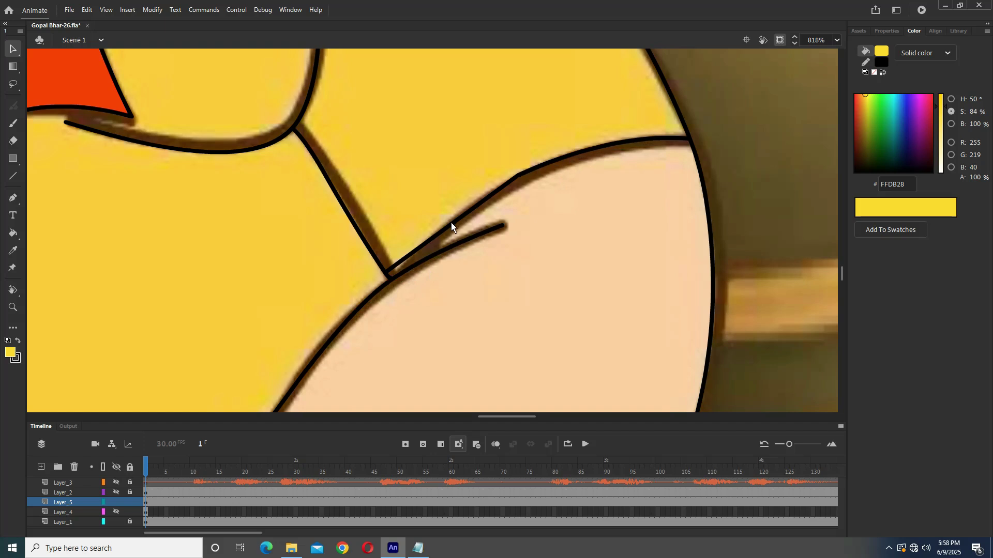
pyautogui.moveTo(452, 226); pyautogui.dragTo(463, 217)
pyautogui.moveTo(515, 176); pyautogui.dragTo(512, 182)
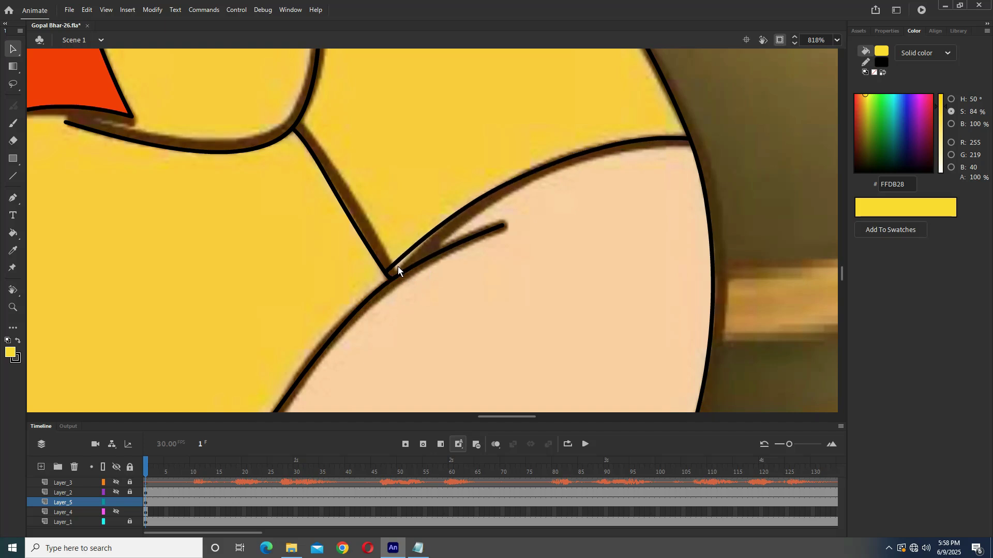
# - Curve the shirt seam line outward
pyautogui.moveTo(358, 231); pyautogui.dragTo(363, 228)
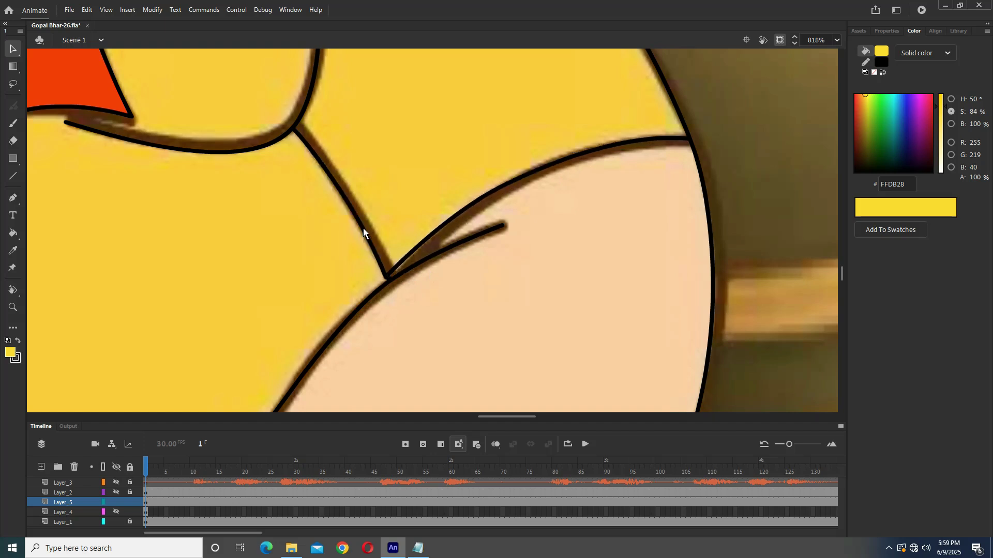
pyautogui.scroll(-3, 355, 233)
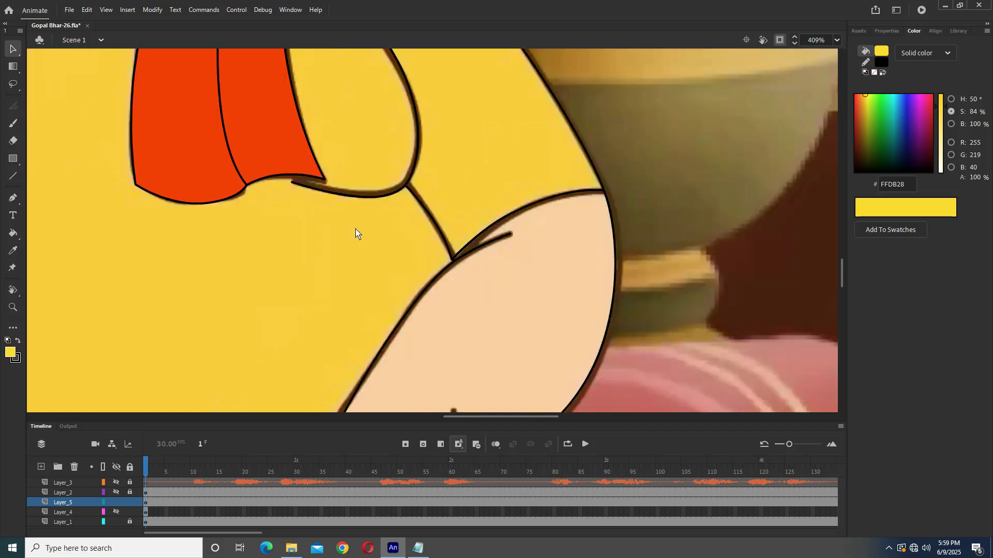
pyautogui.scroll(-2, 355, 231)
pyautogui.scroll(1, 388, 173)
pyautogui.scroll(2, 137, 176)
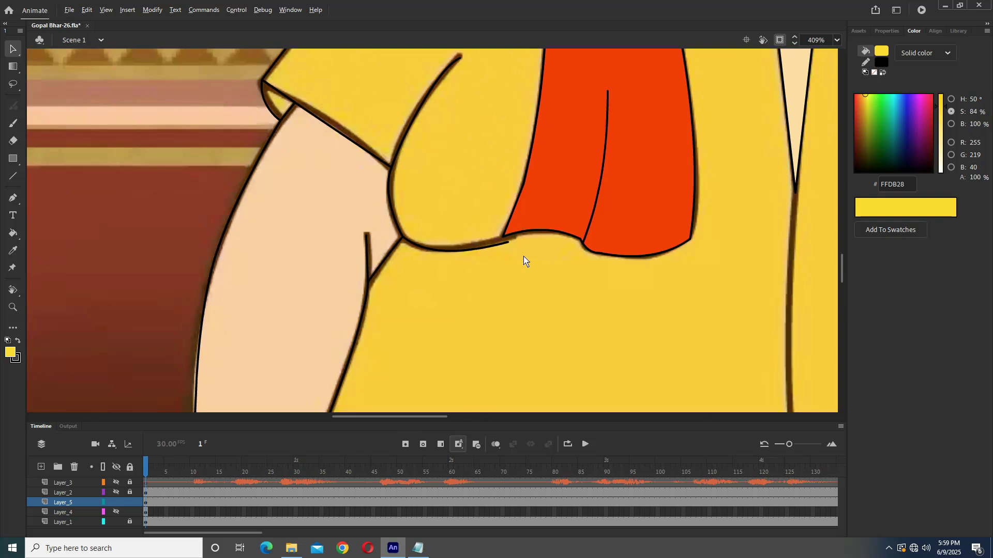
pyautogui.scroll(-2, 541, 272)
# - Refill the shirt a brighter yellow and save the file
pyautogui.press('k')
pyautogui.click(512, 303)
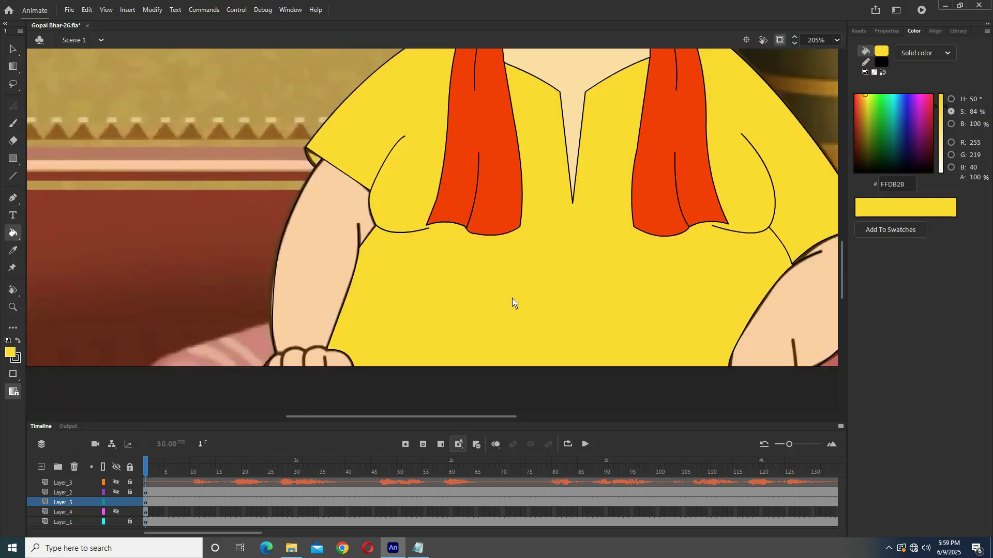
pyautogui.scroll(-2, 511, 299)
pyautogui.hscroll(3, 507, 291)
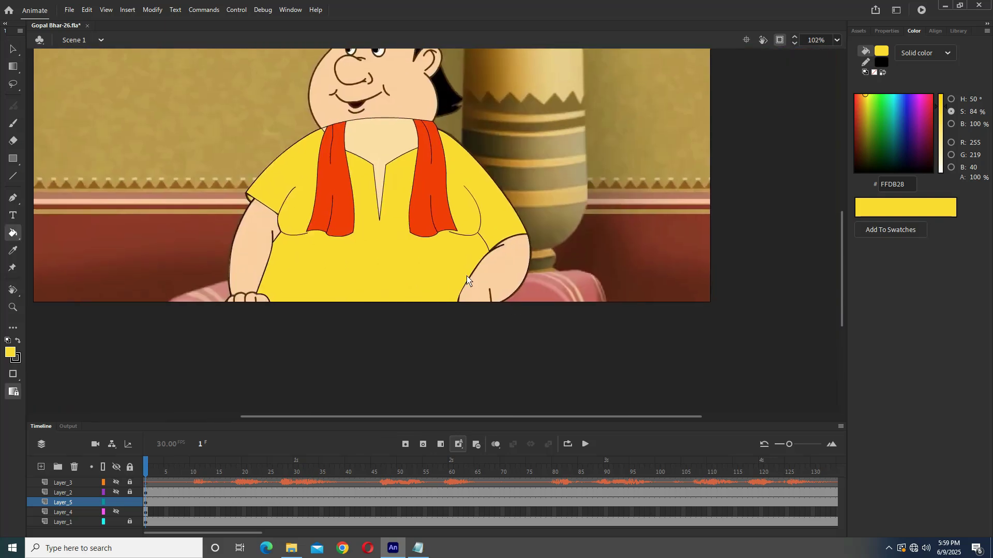
pyautogui.hotkey('ctrl', 's')
# - Inspect the character's nested symbols down to Symbol 100, undoing a trial head move
pyautogui.click(115, 492)
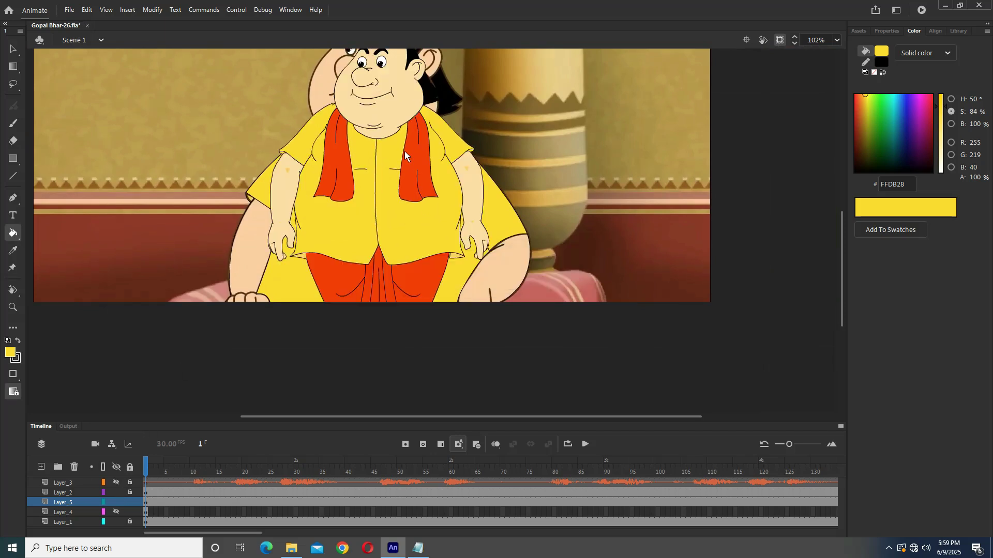
pyautogui.click(13, 49)
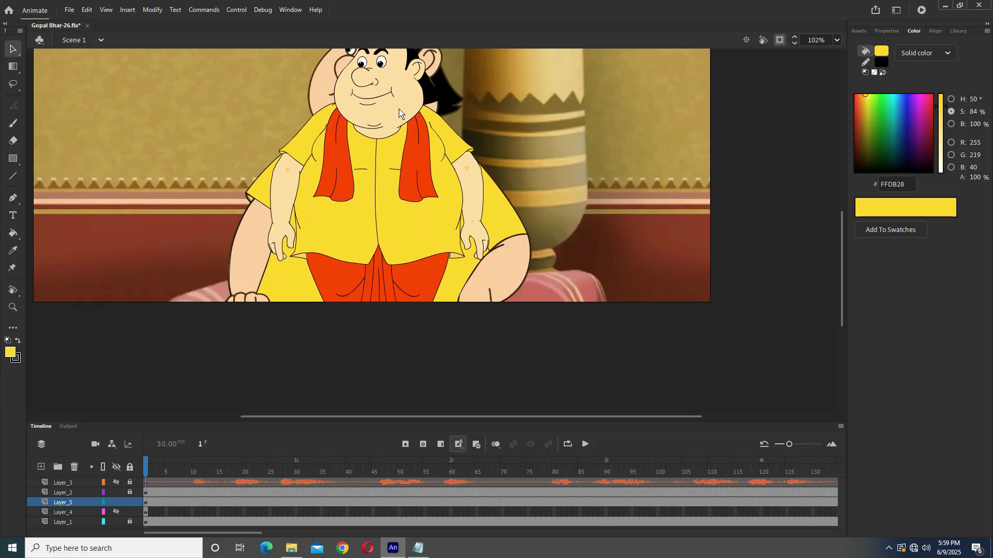
pyautogui.doubleClick(419, 114)
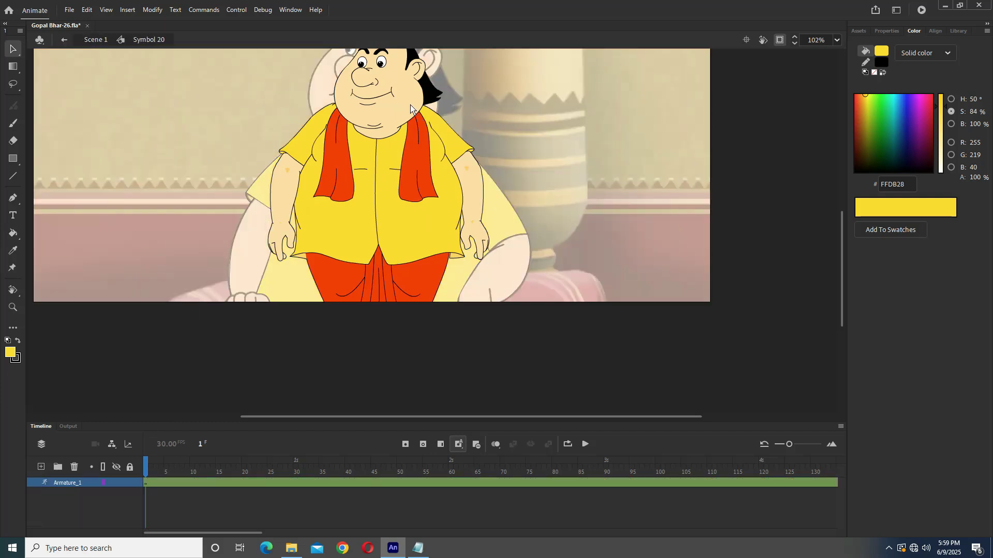
pyautogui.doubleClick(420, 100)
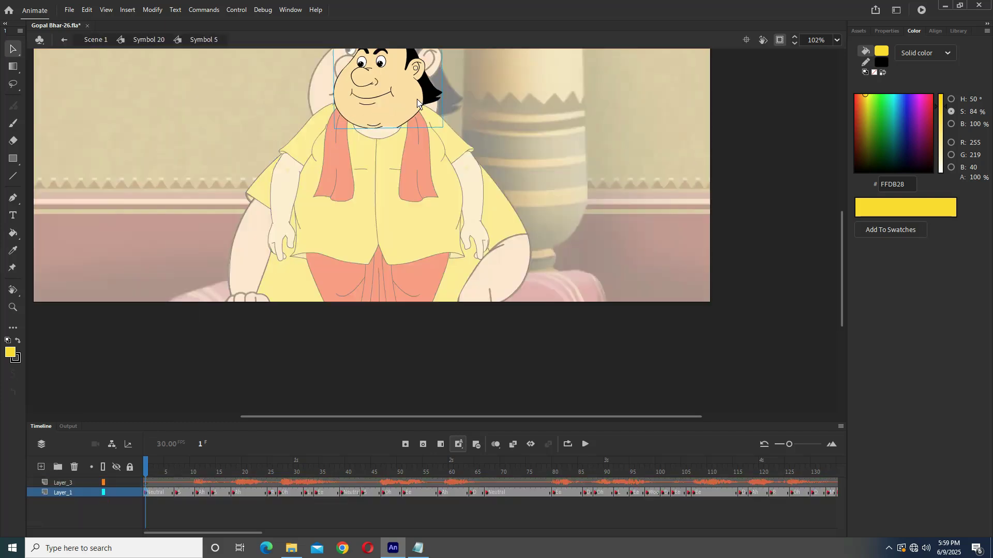
pyautogui.doubleClick(414, 109)
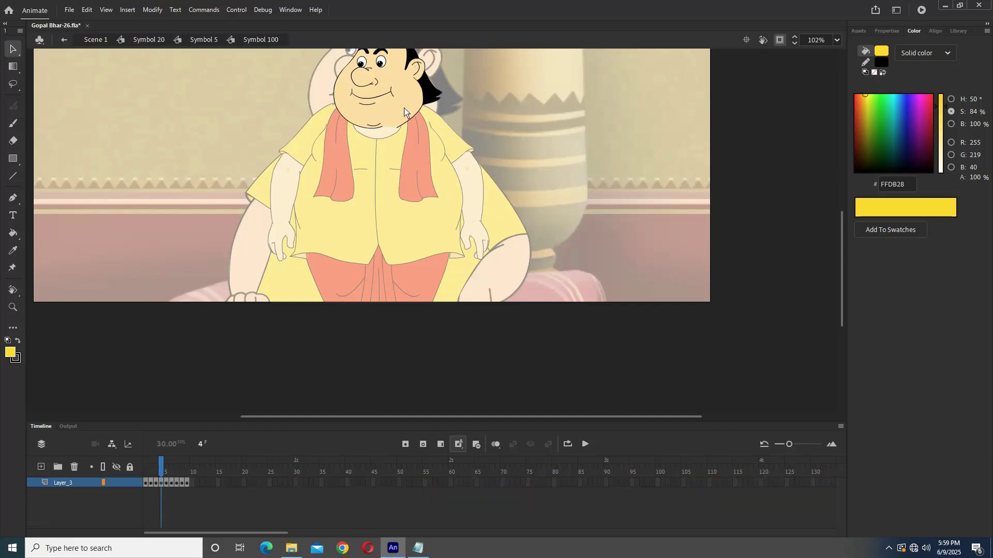
pyautogui.doubleClick(492, 156)
pyautogui.click(405, 443)
pyautogui.moveTo(394, 112); pyautogui.dragTo(464, 165)
pyautogui.hotkey('ctrl', 'z')
# - Return to Scene 1 and hide Layer_2 and Layer_4
pyautogui.doubleClick(168, 216)
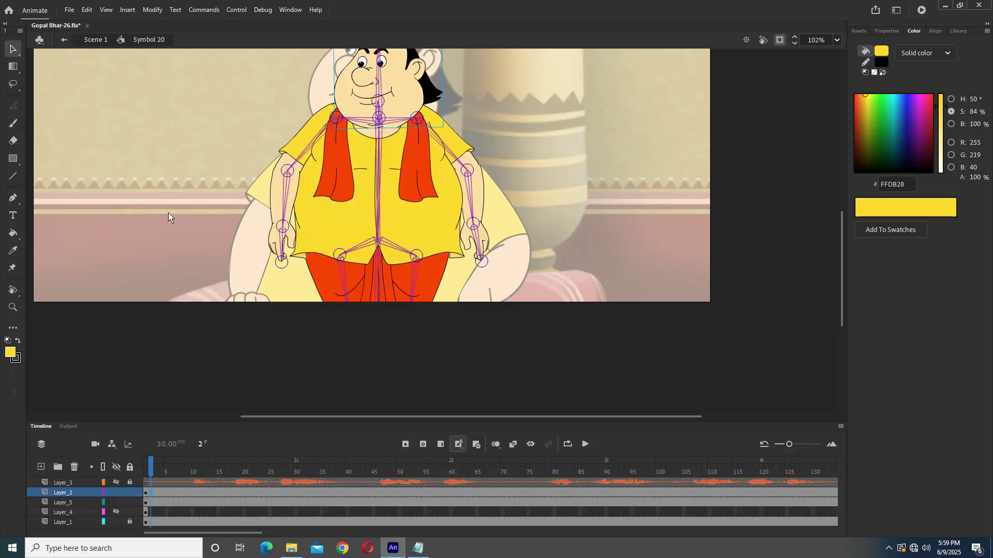
pyautogui.click(115, 492)
pyautogui.click(115, 511)
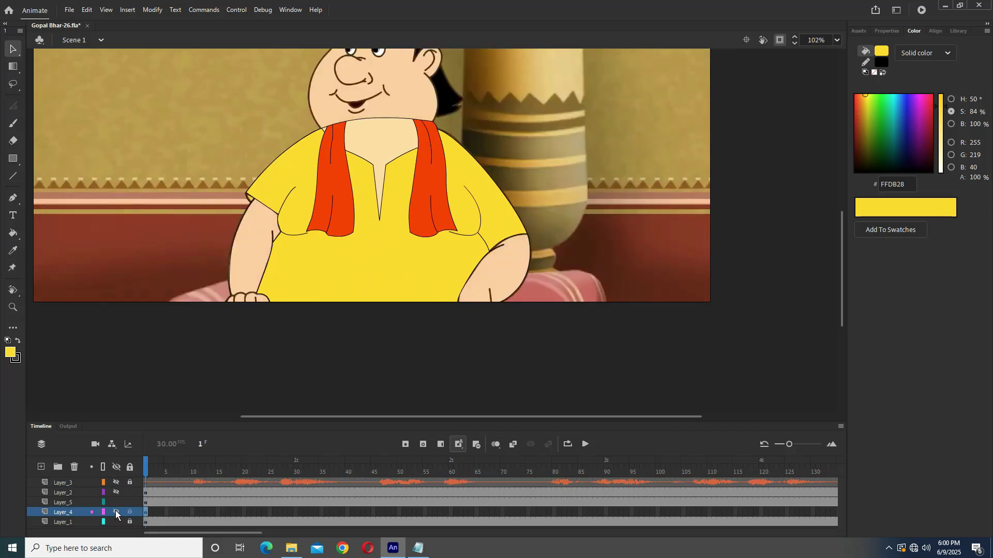
pyautogui.click(116, 510)
pyautogui.click(147, 513)
pyautogui.click(114, 511)
# - Select the face symbol on Layer_5 and drag it up onto the kurta's neck
pyautogui.click(117, 502)
pyautogui.click(67, 503)
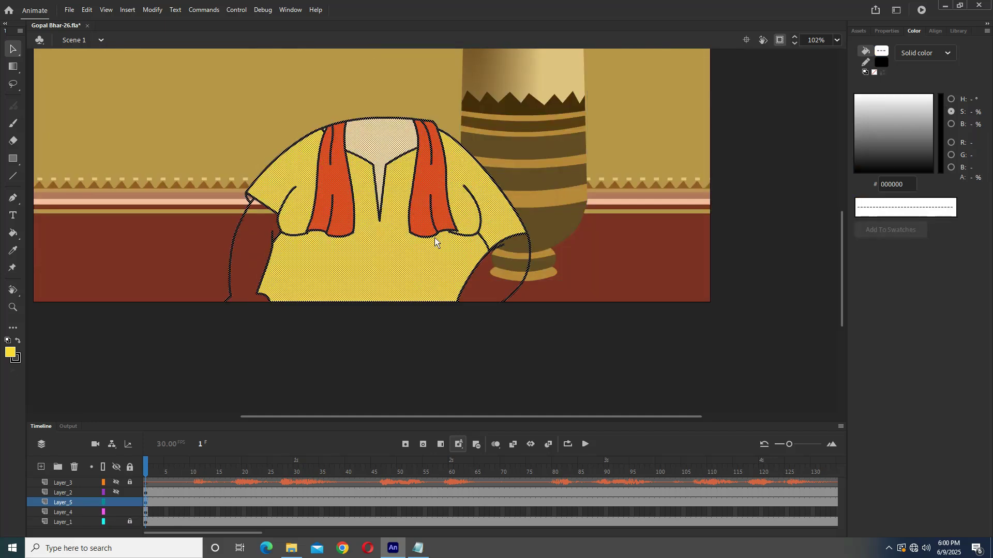
pyautogui.hotkey('ctrl', '-')
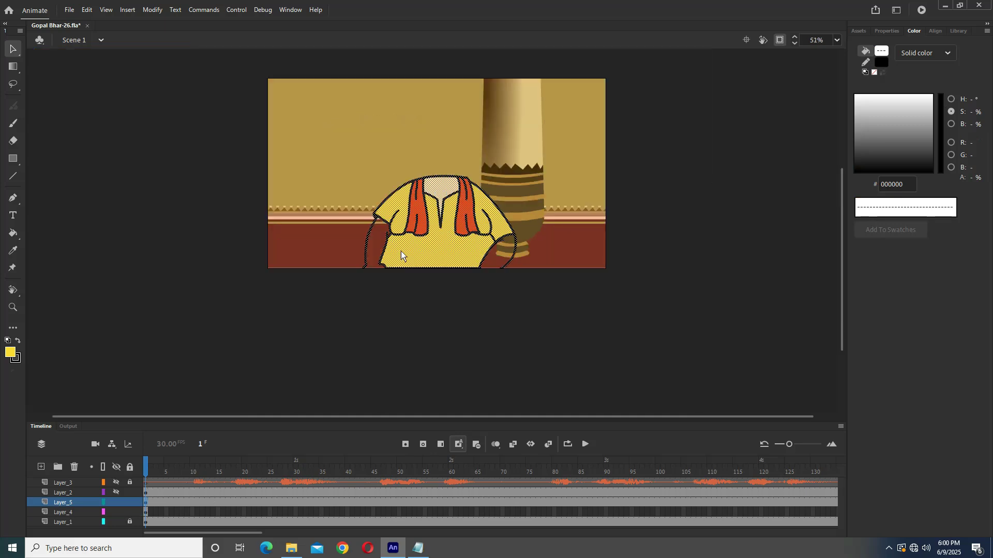
pyautogui.click(448, 254)
pyautogui.hotkey('ctrl', '=')
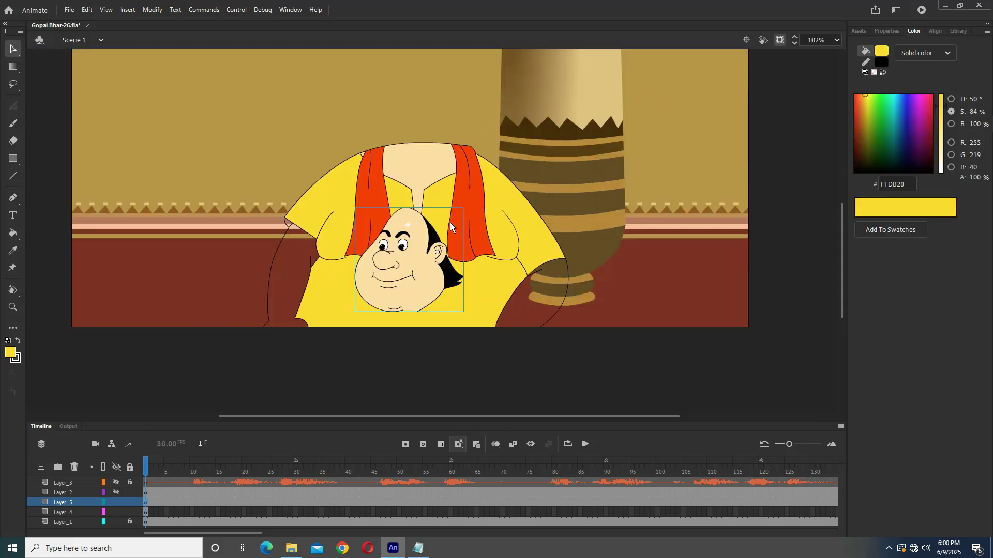
pyautogui.hotkey('ctrl', '=')
pyautogui.hotkey('ctrl', '-')
pyautogui.moveTo(395, 305); pyautogui.dragTo(418, 165)
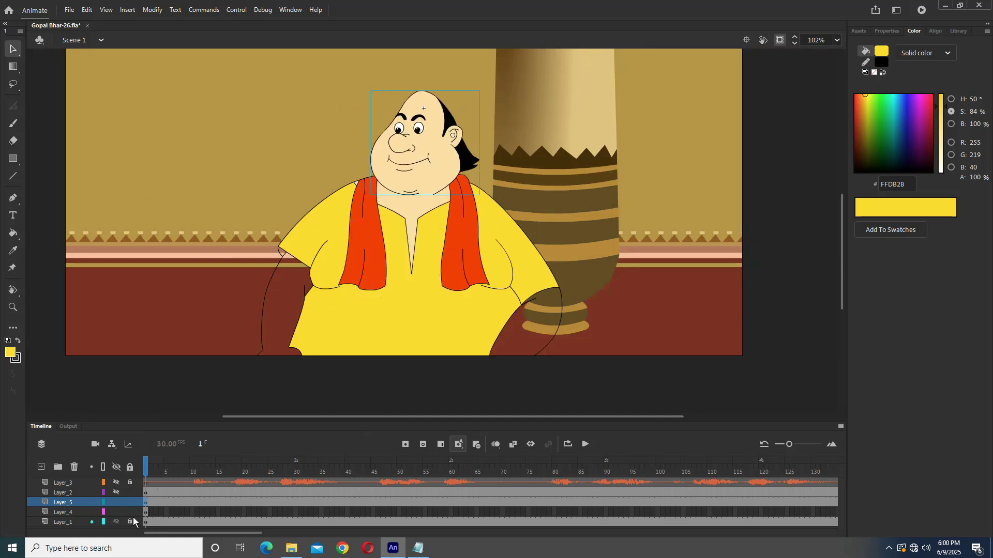
# - Hide the background and scale the head symbol up to cover the reference head
pyautogui.click(116, 512)
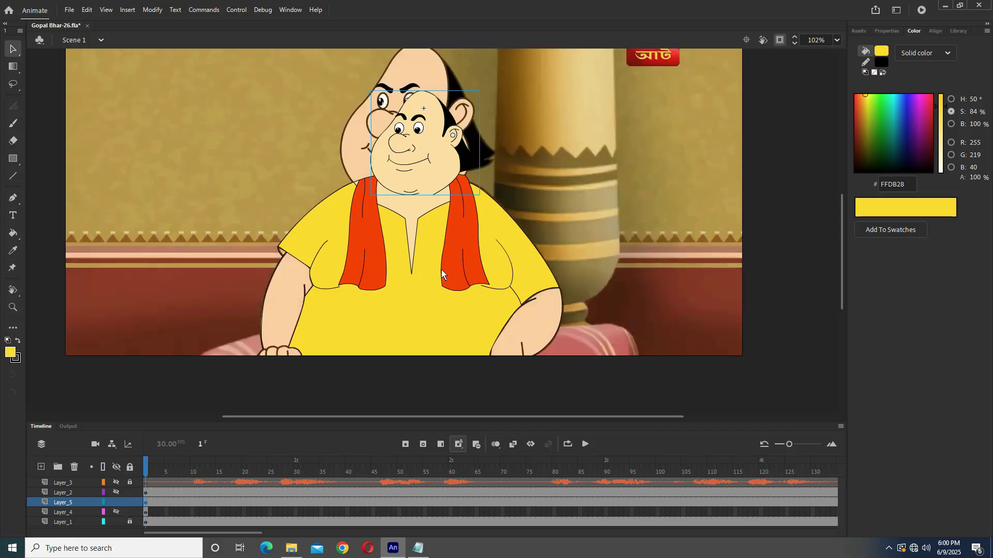
pyautogui.scroll(3, 275, 184)
pyautogui.click(13, 66)
pyautogui.click(57, 66)
pyautogui.moveTo(476, 177); pyautogui.dragTo(521, 127)
pyautogui.moveTo(458, 234); pyautogui.dragTo(425, 239)
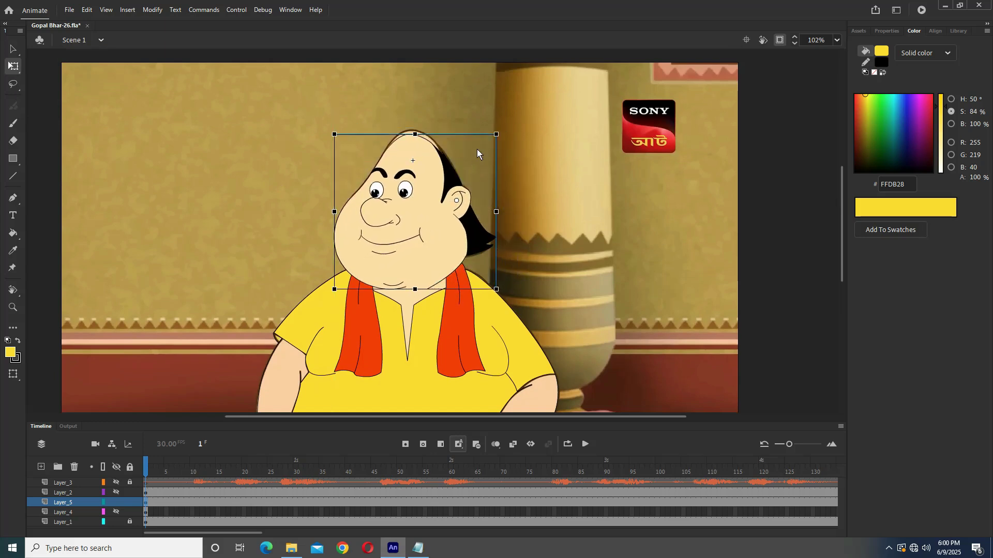
pyautogui.moveTo(502, 127); pyautogui.dragTo(501, 127)
# - Save as Gopal Bhar-26.fla, preview the face symbol's open-mouth frame, and zoom out
pyautogui.hotkey('ctrl', 's')
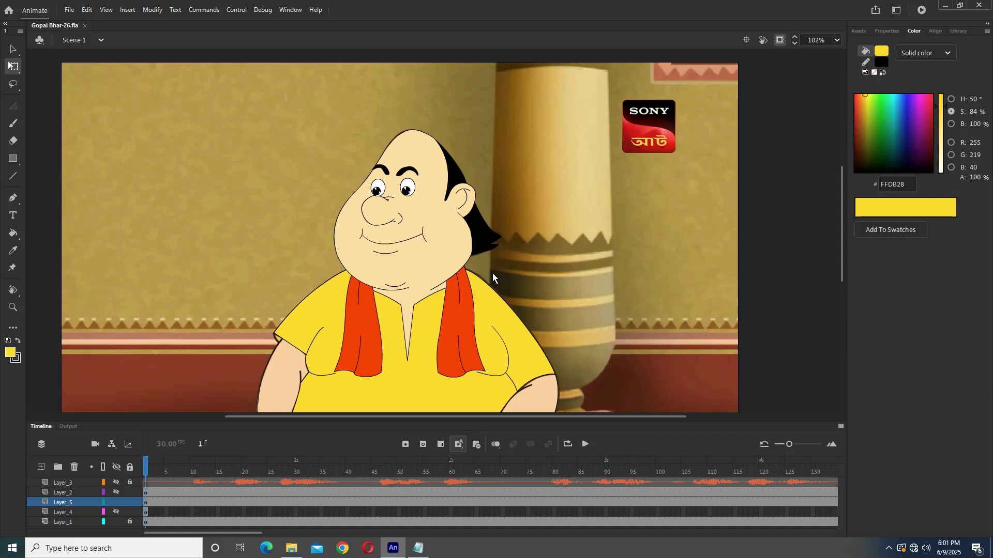
pyautogui.doubleClick(468, 259)
pyautogui.moveTo(163, 463); pyautogui.dragTo(141, 472)
pyautogui.doubleClick(459, 329)
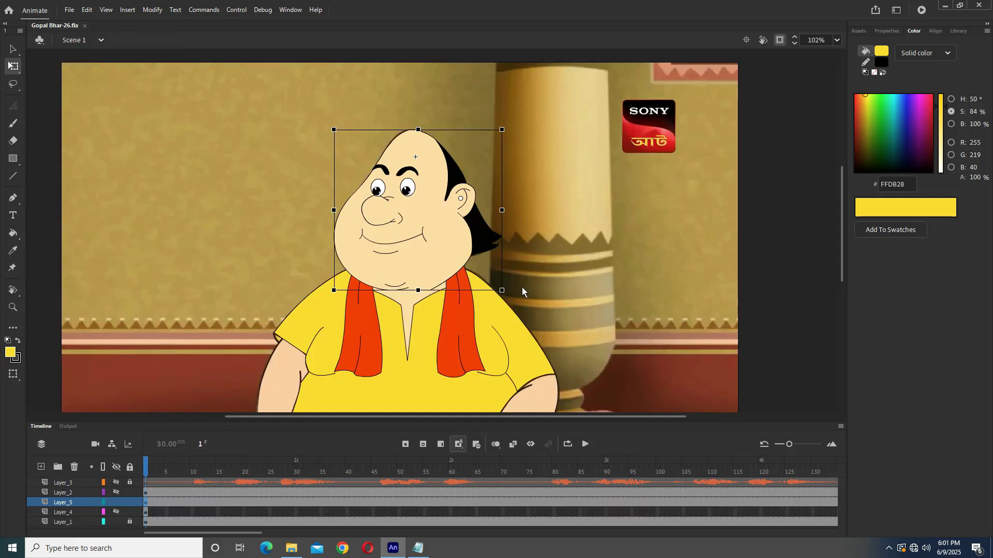
pyautogui.hotkey('ctrl', '-')
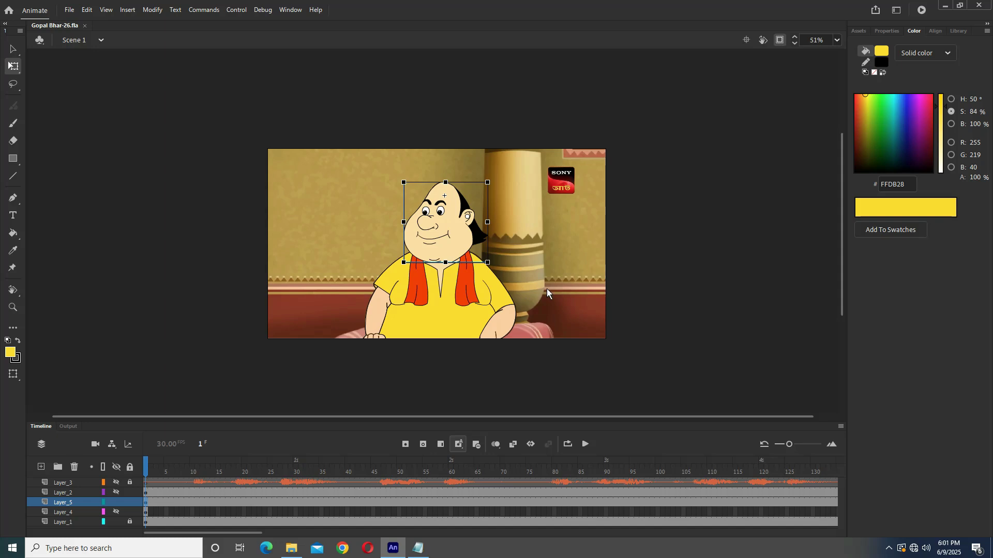
# - Toggle Layer_5 visibility to compare the new head with the original face
pyautogui.click(119, 519)
pyautogui.click(119, 512)
pyautogui.click(119, 502)
pyautogui.click(118, 503)
pyautogui.click(119, 503)
pyautogui.click(119, 503)
pyautogui.click(119, 502)
# - Shrink the head slightly, nudge it up, and recheck it against the original face
pyautogui.moveTo(491, 183); pyautogui.dragTo(488, 184)
pyautogui.hotkey('shift', 'Up')
pyautogui.click(116, 502)
pyautogui.click(116, 502)
pyautogui.click(115, 503)
pyautogui.click(116, 503)
pyautogui.click(116, 502)
pyautogui.click(115, 502)
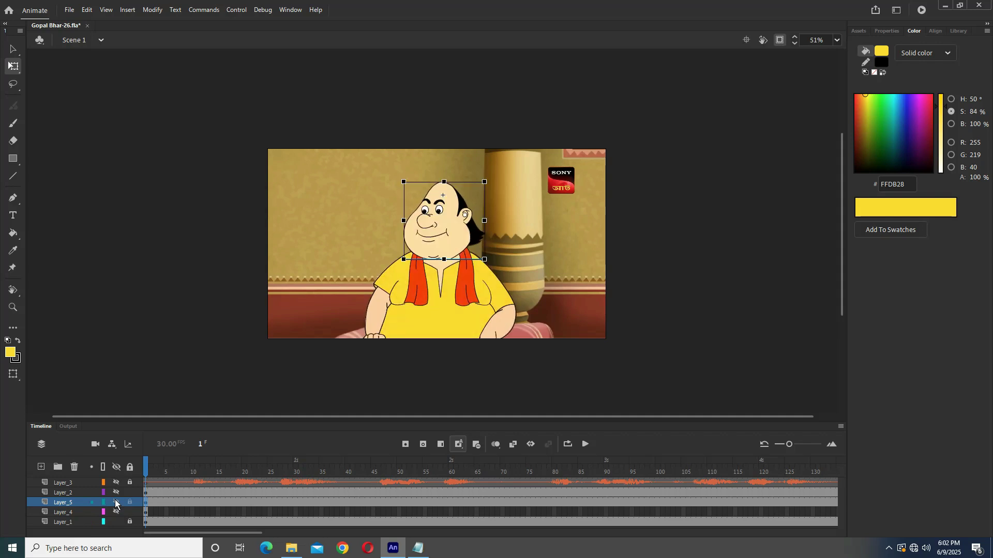
pyautogui.click(116, 503)
# - Make the head instance start on its frame 2 mouth drawing (Looping First 2)
pyautogui.doubleClick(434, 222)
pyautogui.click(161, 473)
pyautogui.moveTo(161, 473); pyautogui.dragTo(154, 473)
pyautogui.doubleClick(349, 273)
pyautogui.click(887, 31)
pyautogui.write('2')
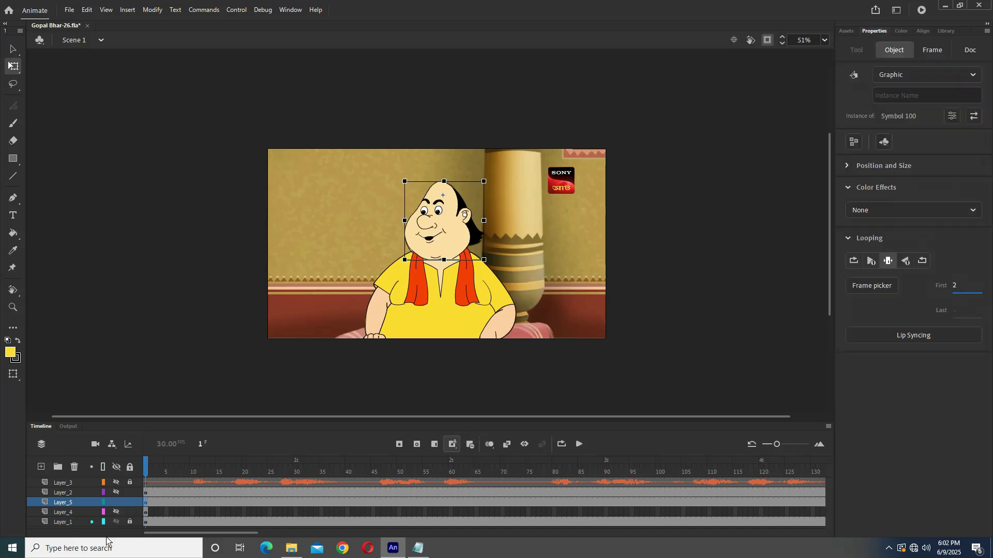
pyautogui.press('Escape')
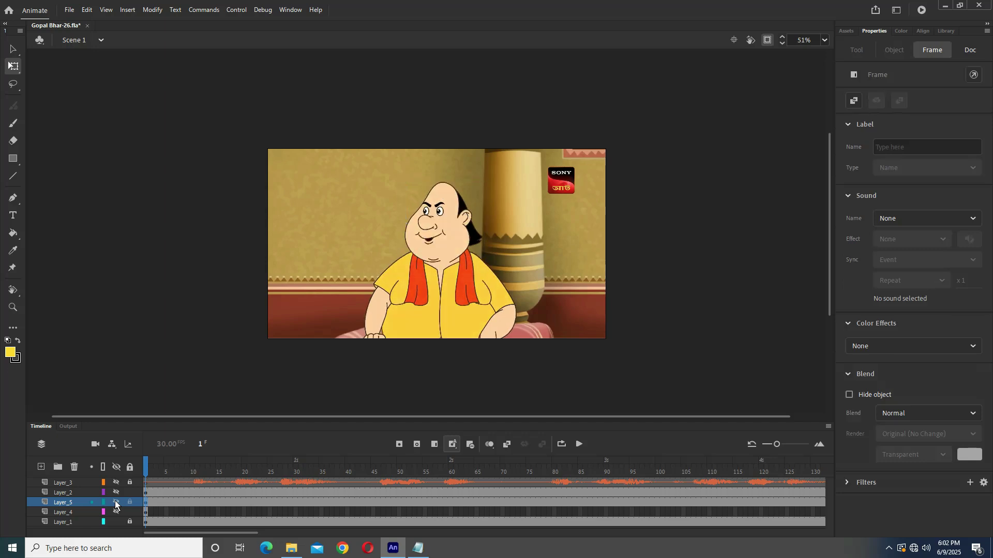
pyautogui.click(115, 503)
# - Tilt the head slightly clockwise and nudge it right and up onto the body
pyautogui.click(115, 503)
pyautogui.click(115, 503)
pyautogui.scroll(2, 458, 271)
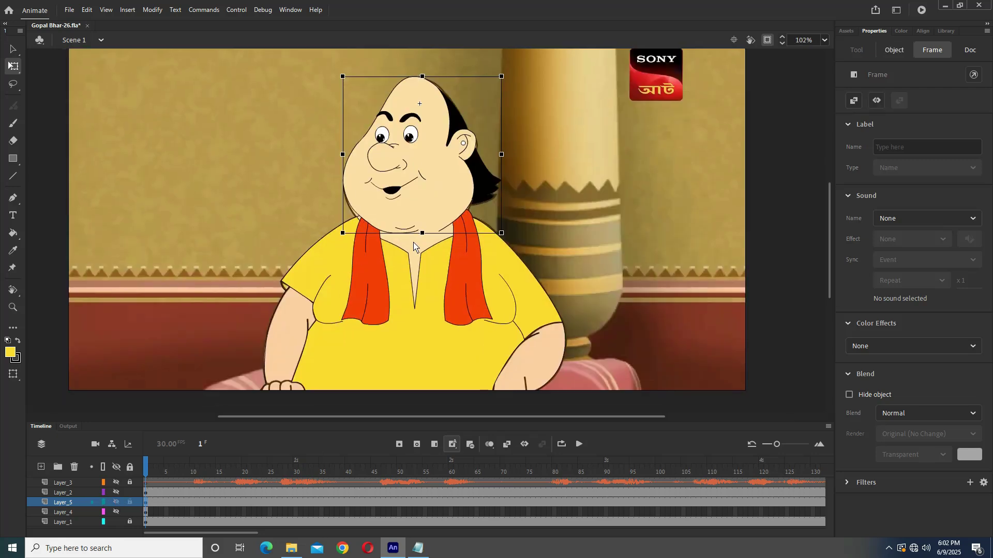
pyautogui.click(470, 145)
pyautogui.moveTo(511, 74); pyautogui.dragTo(524, 73)
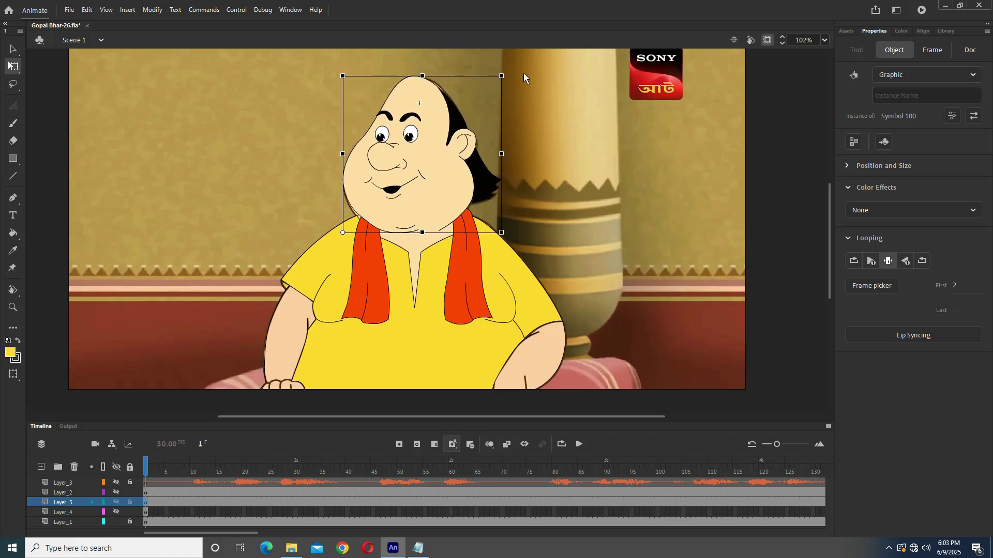
pyautogui.press('Right')
pyautogui.press('Right')
pyautogui.press('Right')
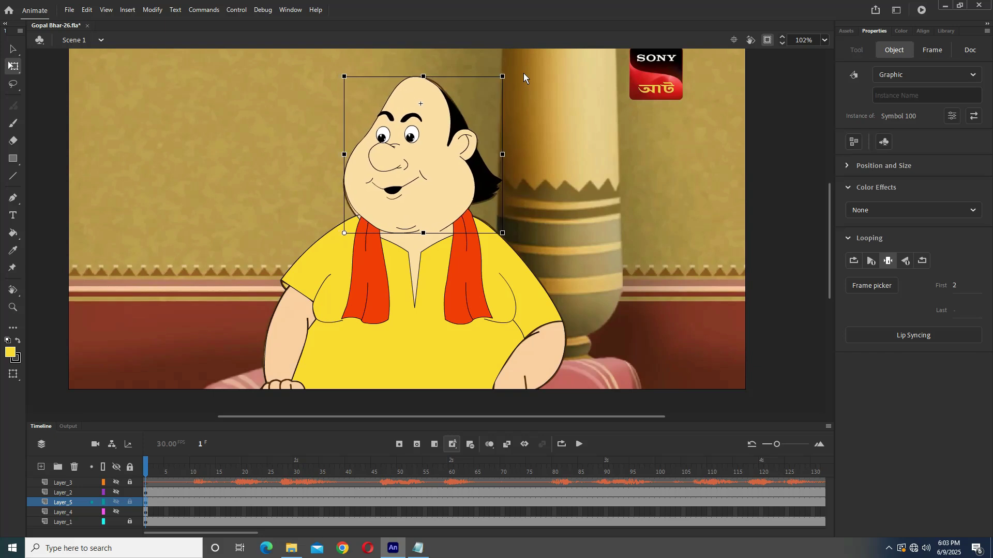
pyautogui.moveTo(513, 74); pyautogui.dragTo(514, 75)
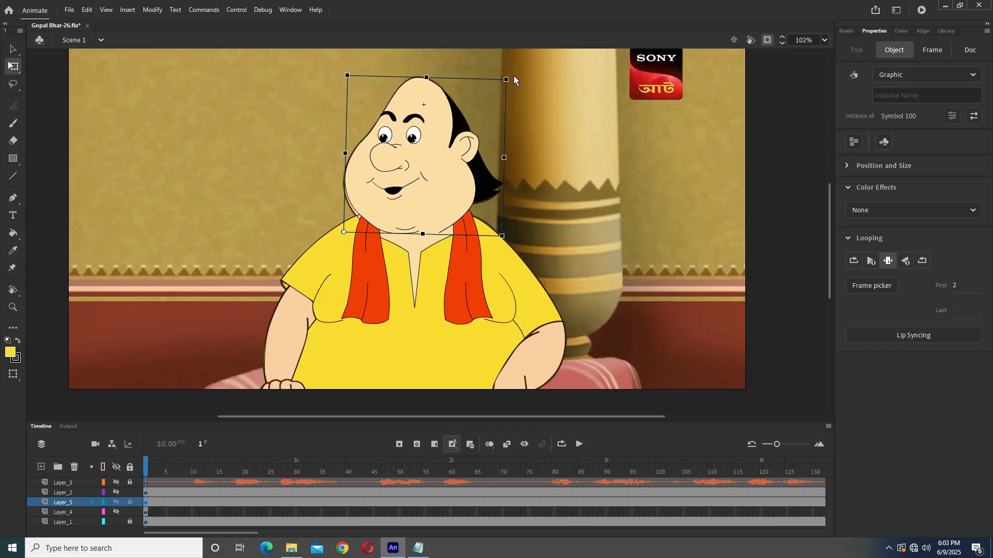
pyautogui.press('Up')
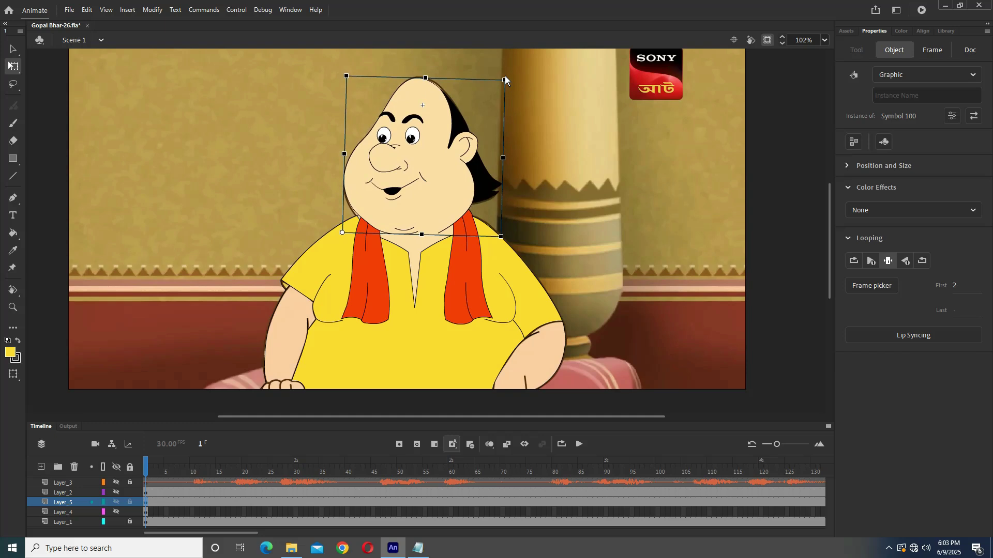
# - Draw a line down the kurta's centre from the collar V to the hem
pyautogui.click(116, 502)
pyautogui.click(117, 503)
pyautogui.click(117, 503)
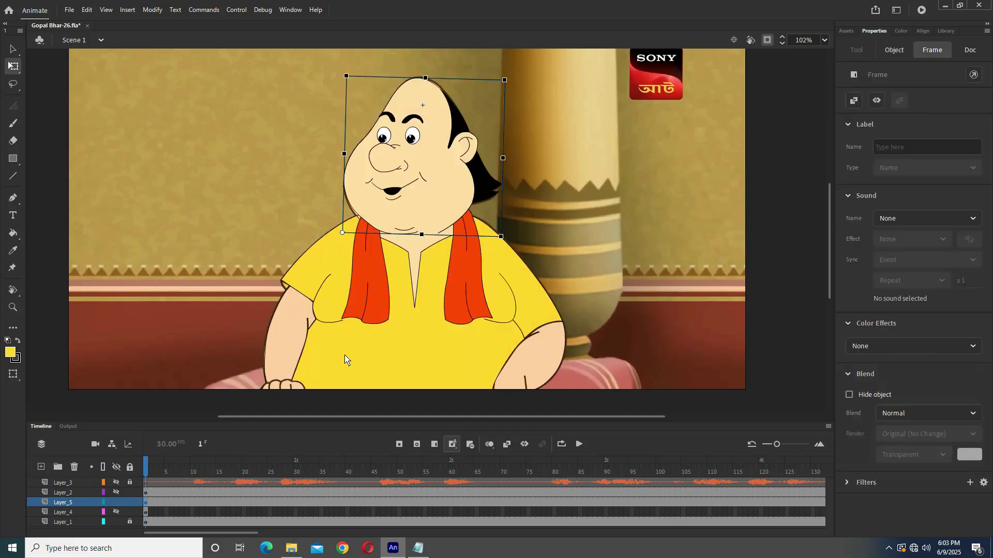
pyautogui.scroll(-3, 419, 243)
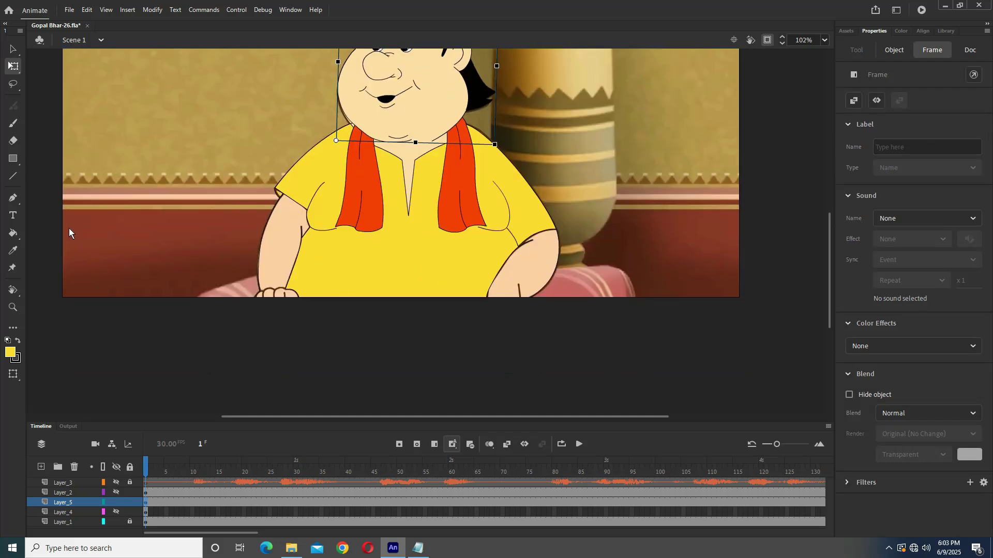
pyautogui.press('n')
pyautogui.moveTo(410, 215); pyautogui.dragTo(416, 299)
# - Save the scene and toggle Layer_4 and Layer_5 to compare the head with the reference
pyautogui.press('v')
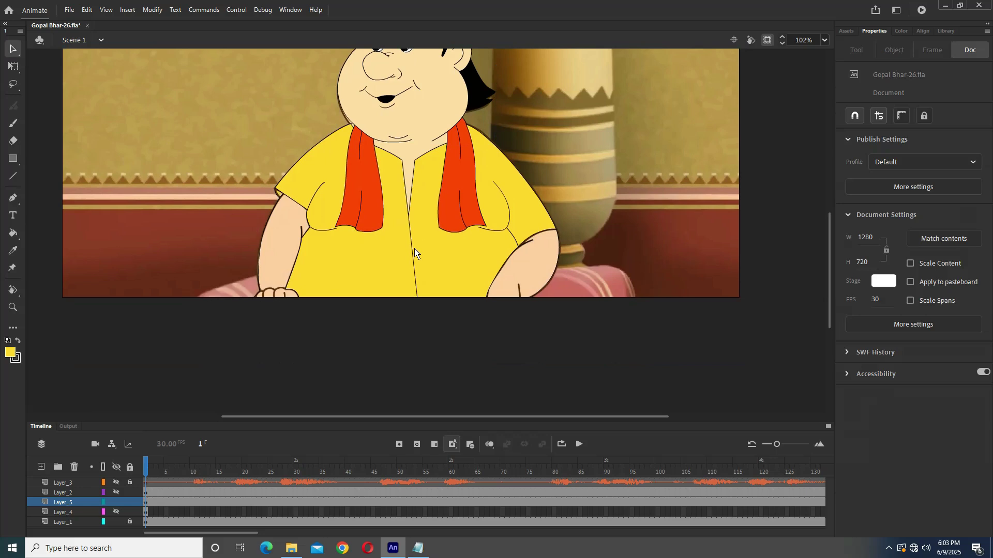
pyautogui.hotkey('ctrl', 's')
pyautogui.scroll(3, 404, 254)
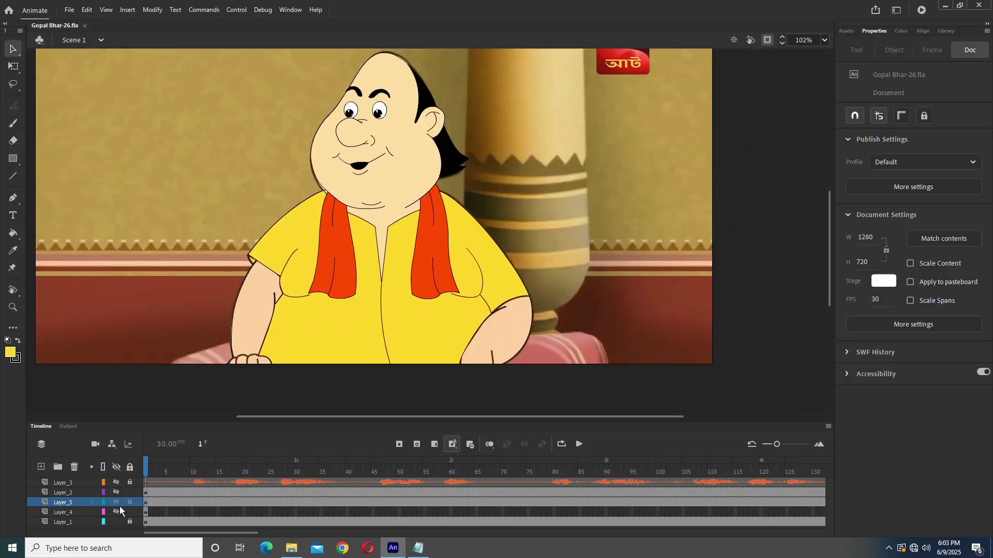
pyautogui.click(116, 511)
pyautogui.hotkey('ctrl', '-')
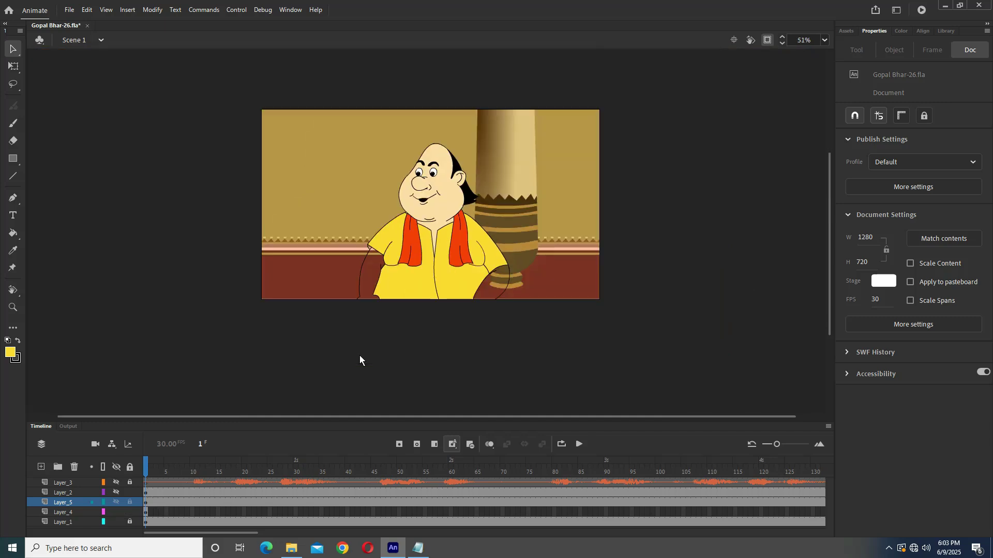
pyautogui.hotkey('ctrl', 's')
pyautogui.hotkey('ctrl', '=')
pyautogui.hotkey('ctrl', '=')
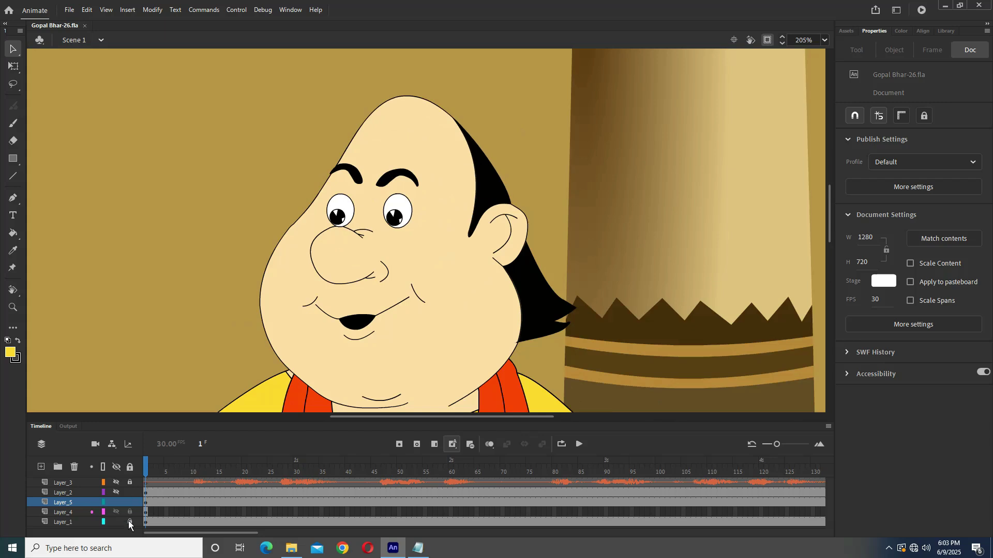
pyautogui.click(116, 509)
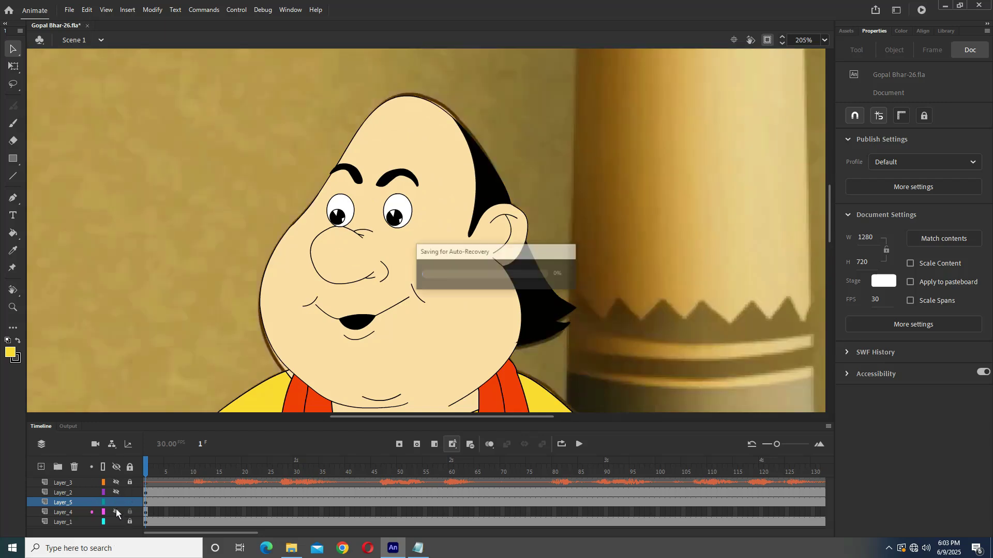
pyautogui.click(114, 503)
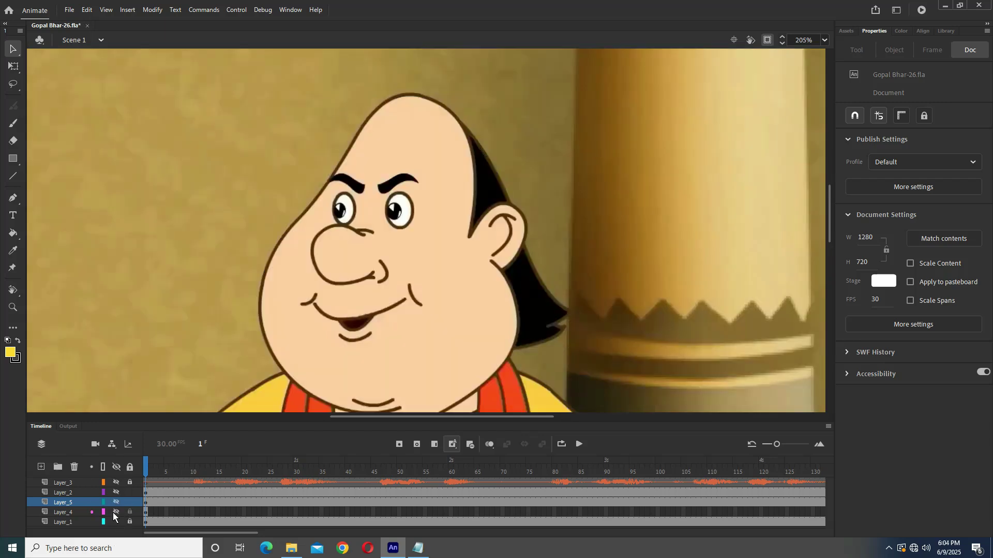
pyautogui.click(113, 509)
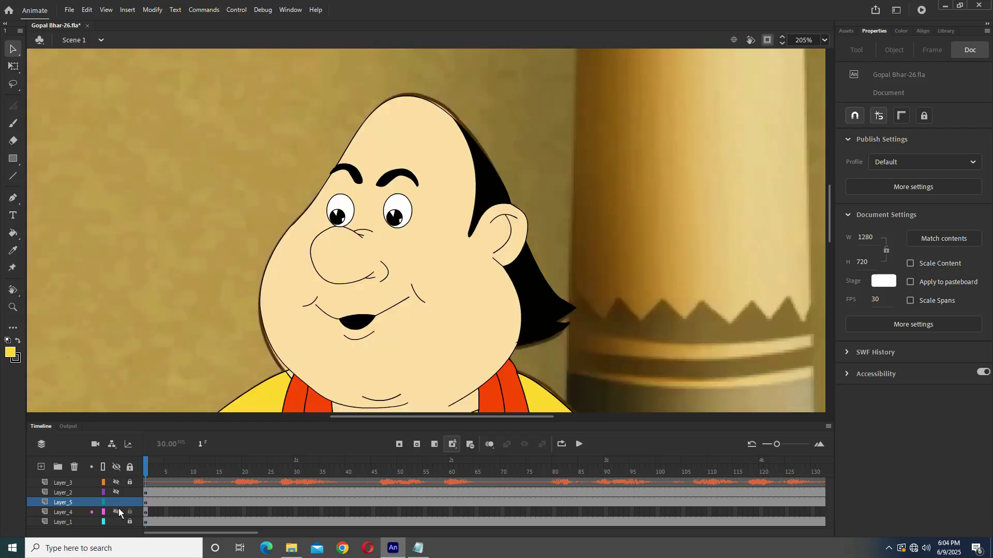
# - Enter Symbol 100 and scrub through the head's mouth poses back to frame 1
pyautogui.doubleClick(387, 222)
pyautogui.click(395, 217)
pyautogui.click(166, 474)
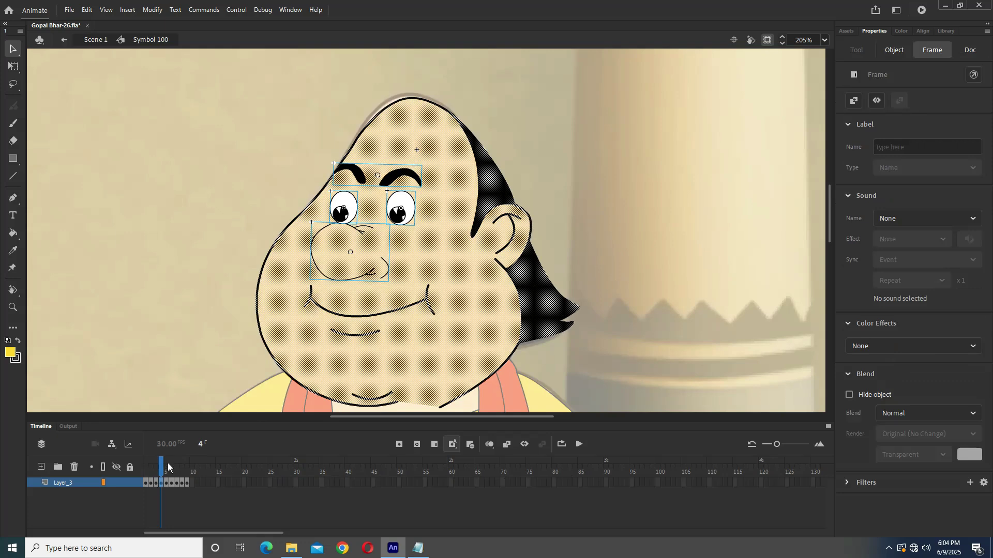
pyautogui.moveTo(168, 474); pyautogui.dragTo(146, 479)
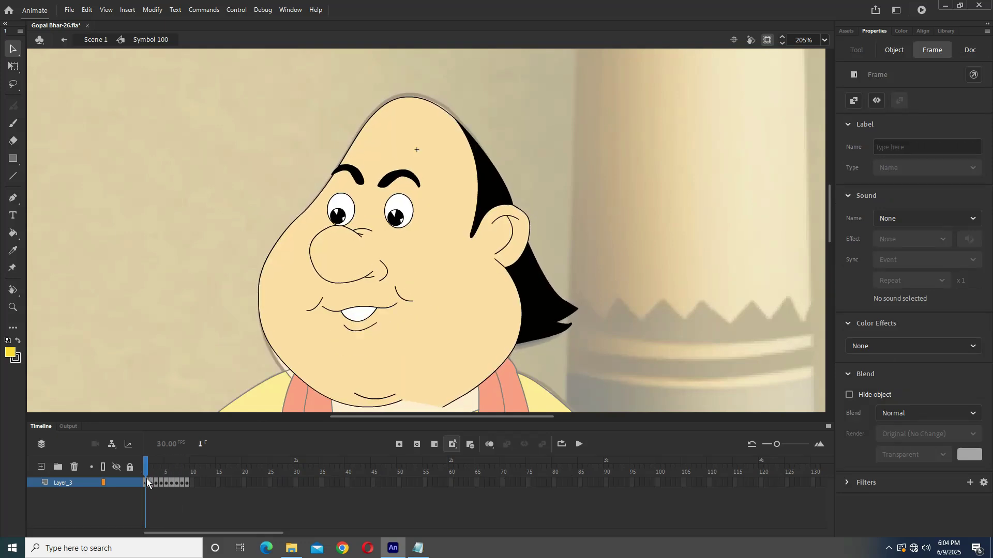
pyautogui.click(233, 240)
# - Try moving the left eye's pupil in Symbol 47, undo it, and exit to Symbol 100
pyautogui.click(334, 217)
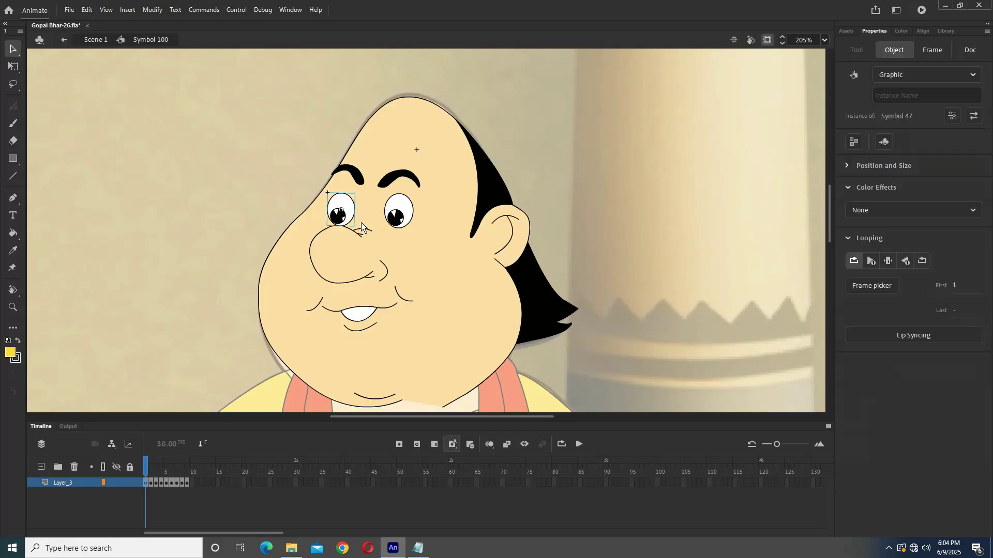
pyautogui.hotkey('ctrl', '=')
pyautogui.hotkey('ctrl', '=')
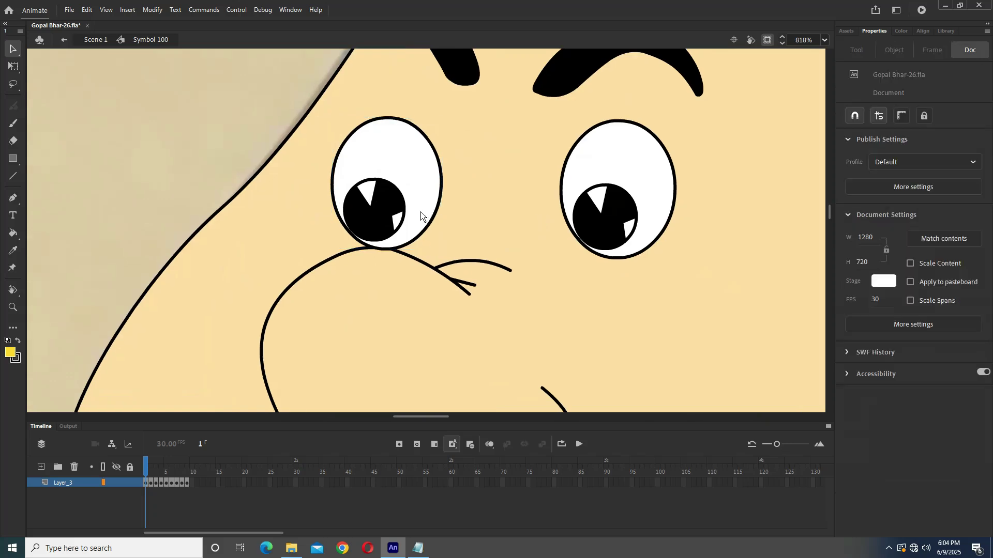
pyautogui.doubleClick(382, 209)
pyautogui.press('Escape')
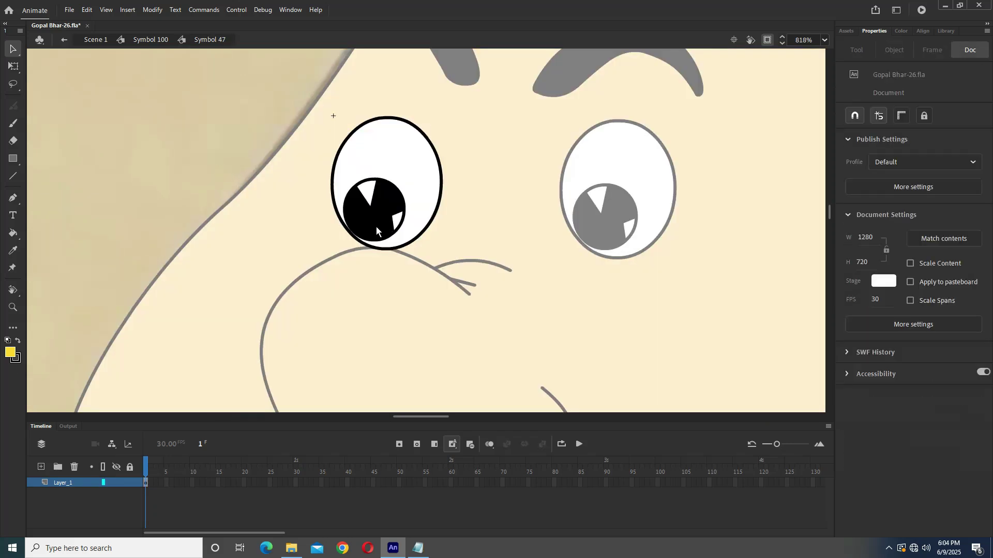
pyautogui.click(376, 227)
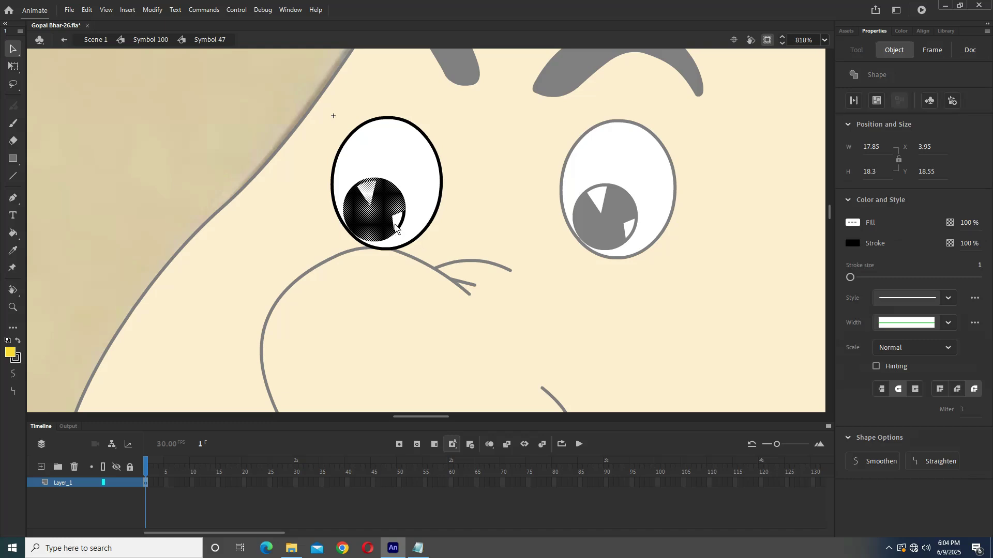
pyautogui.moveTo(374, 213); pyautogui.dragTo(365, 184)
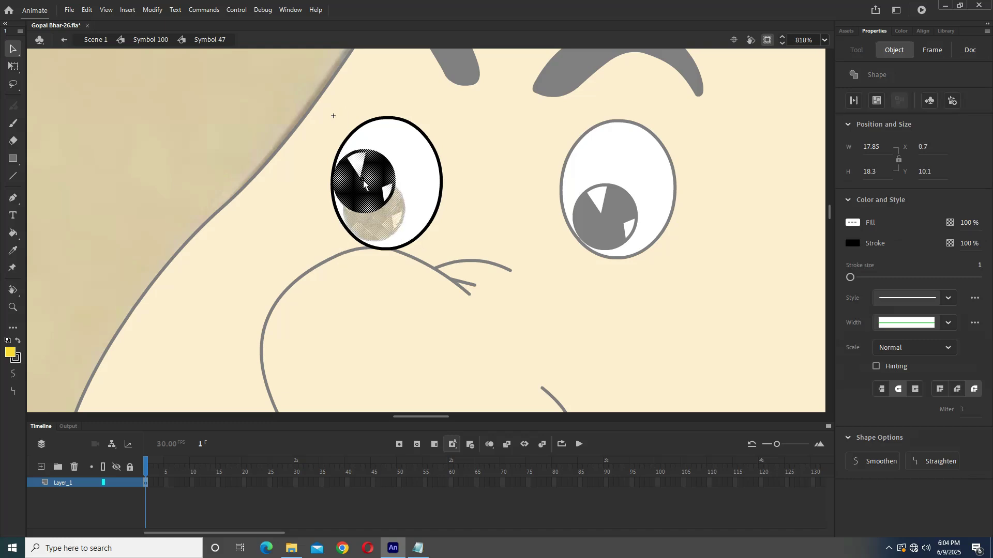
pyautogui.doubleClick(611, 227)
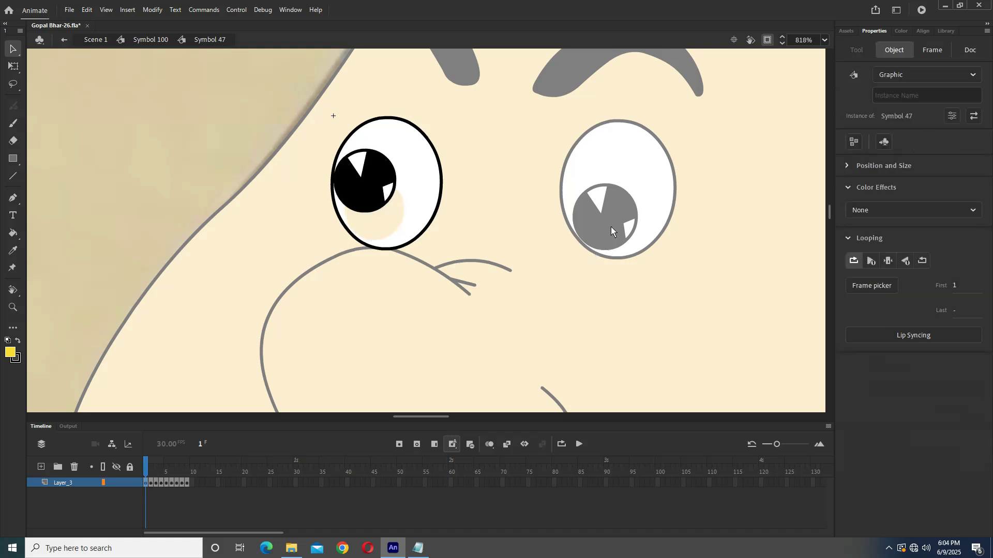
pyautogui.doubleClick(610, 225)
pyautogui.hotkey('ctrl', 'z')
pyautogui.hotkey('ctrl', 'z')
pyautogui.hotkey('ctrl', 'z')
pyautogui.hotkey('ctrl', 'z')
pyautogui.hotkey('ctrl', 'z')
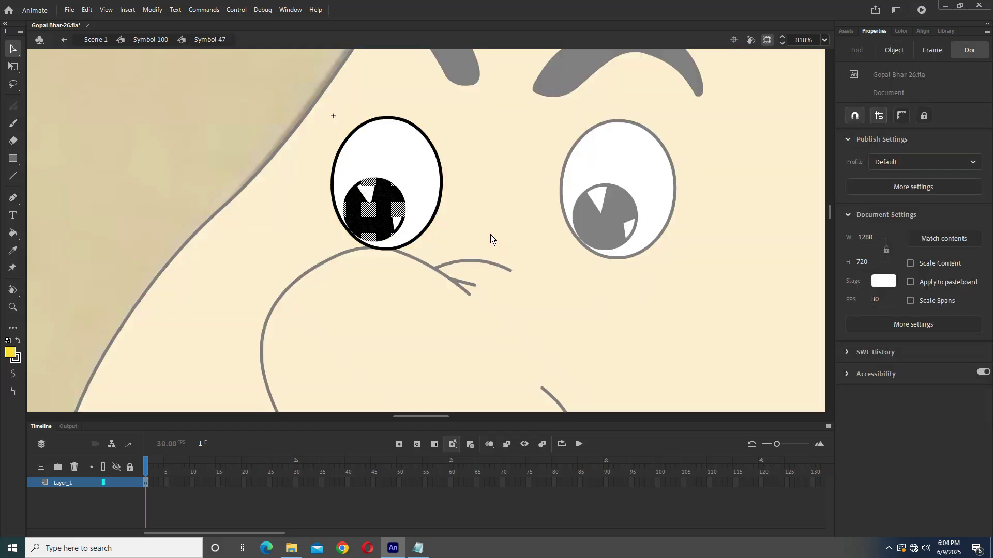
pyautogui.hotkey('ctrl', 'a')
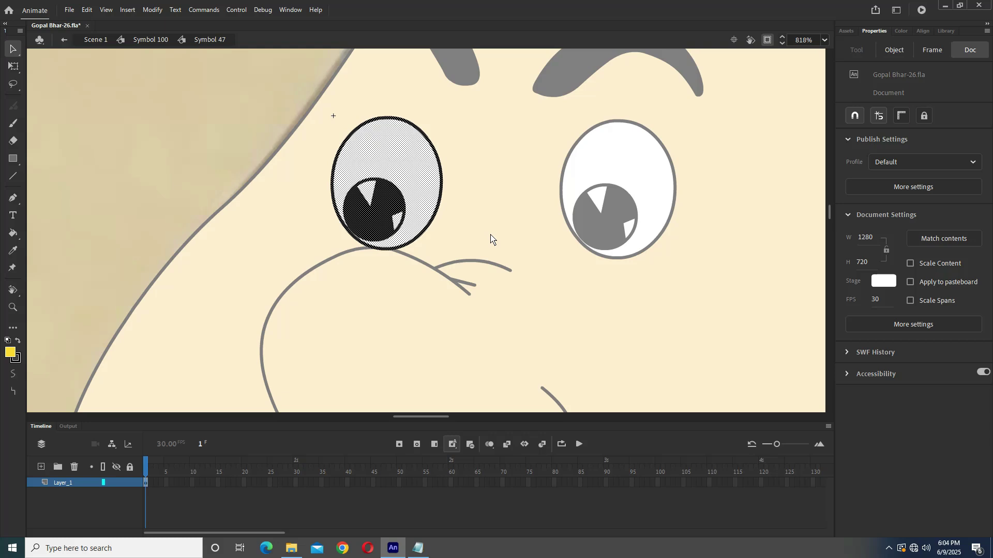
pyautogui.doubleClick(490, 240)
pyautogui.click(480, 284)
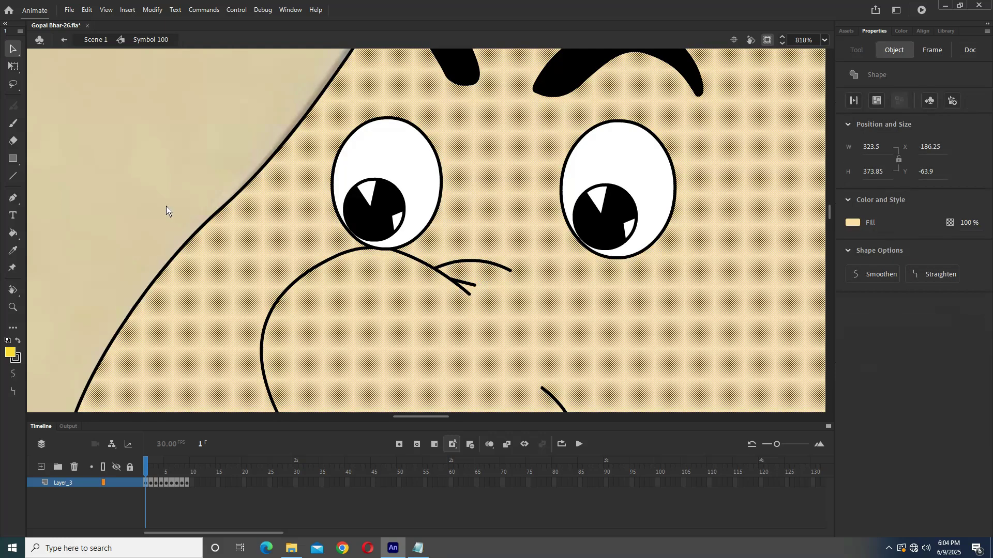
pyautogui.scroll(-5, 166, 210)
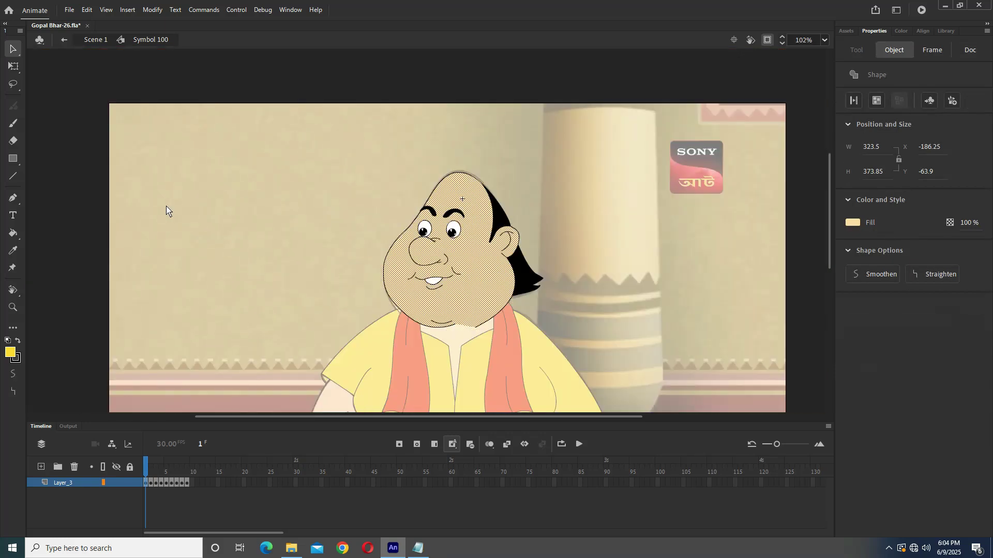
# - Return to Scene 1, restore Layer_4 and Layer_5 visibility, and select all Layer_5 artwork
pyautogui.click(218, 226)
pyautogui.doubleClick(287, 278)
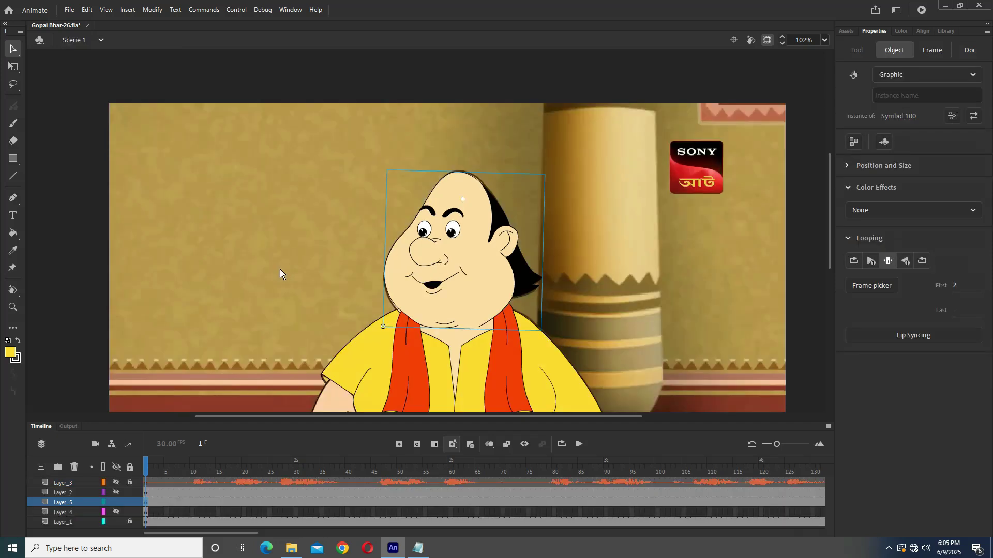
pyautogui.scroll(2, 300, 284)
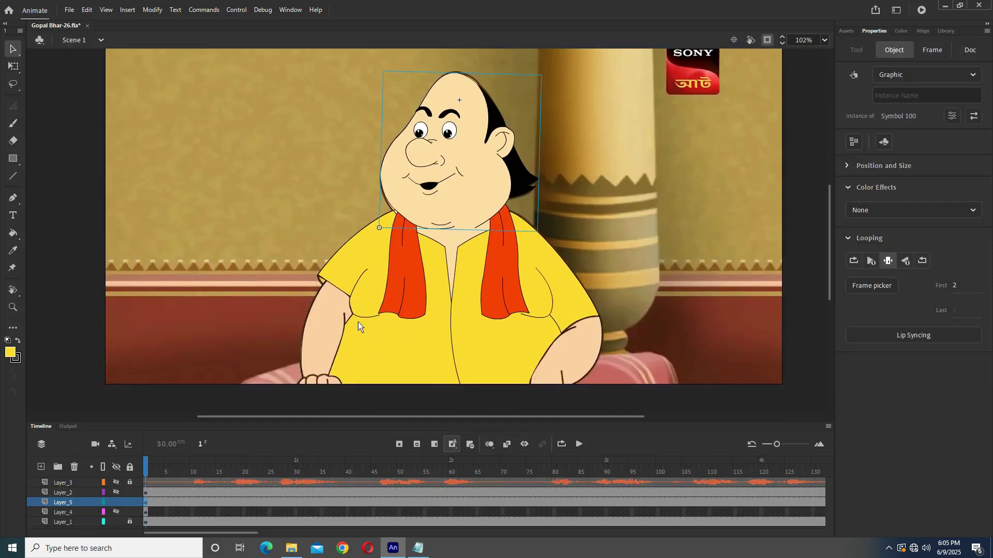
pyautogui.scroll(2, 405, 266)
pyautogui.click(117, 511)
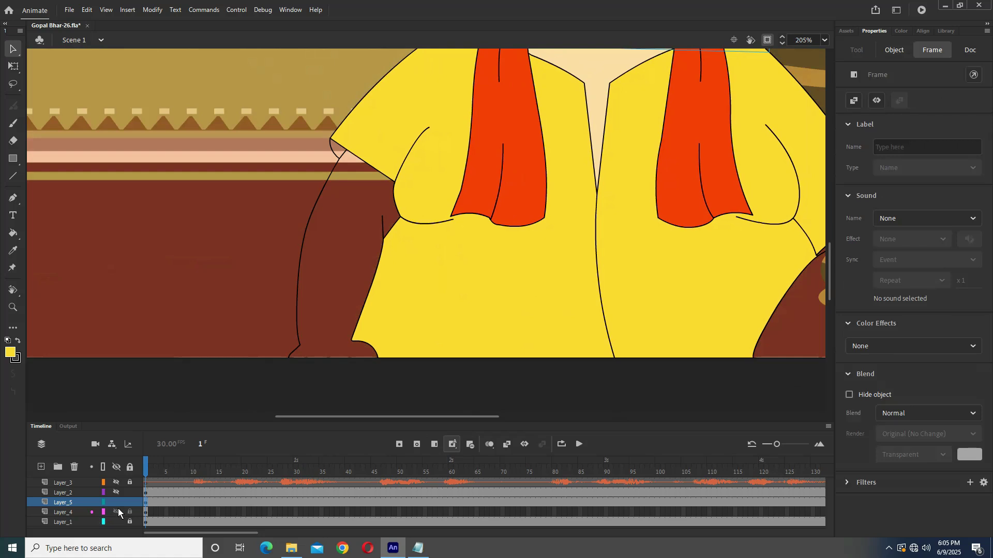
pyautogui.click(116, 503)
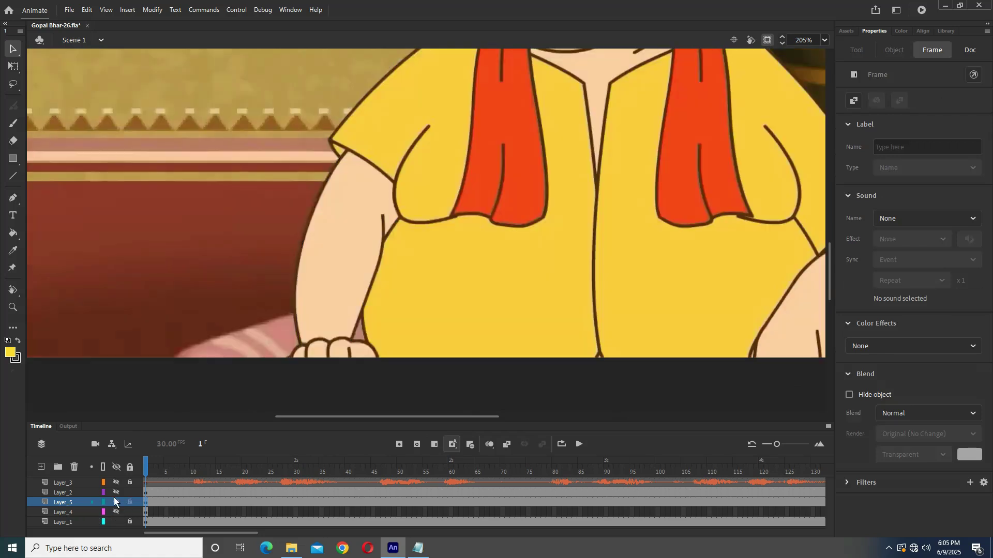
pyautogui.scroll(-2, 395, 310)
pyautogui.hotkey('ctrl', 'a')
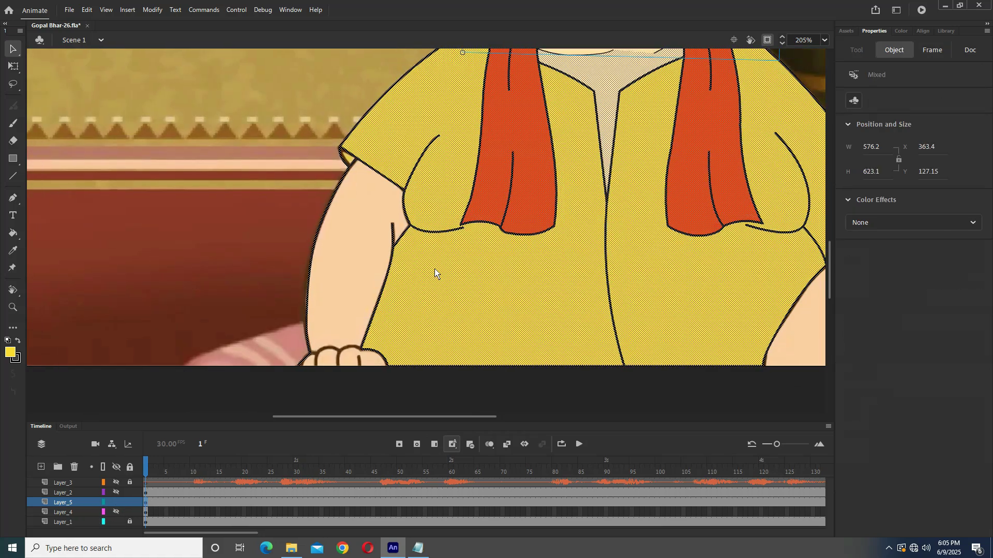
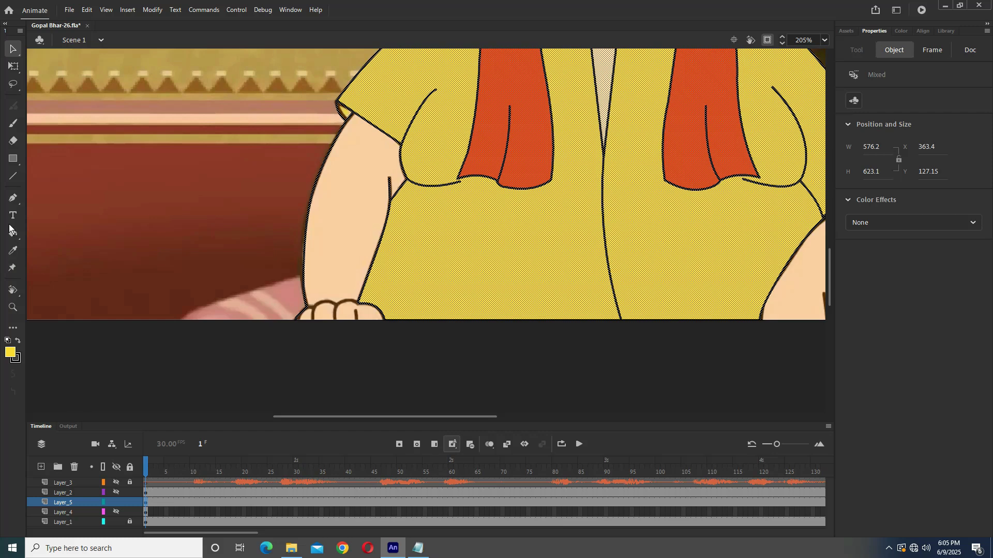
# - Draw a straight outline across the upper arm just below the sleeve
pyautogui.click(13, 177)
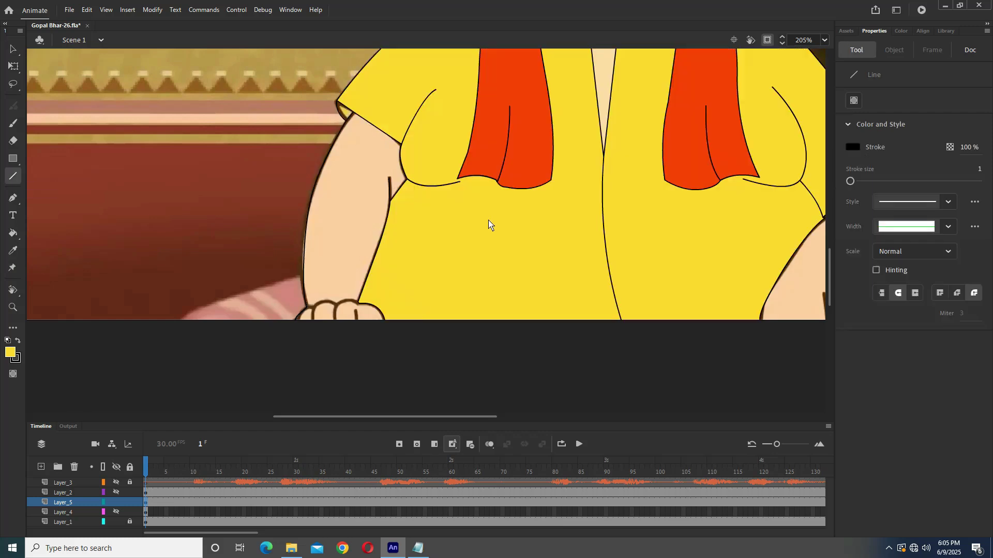
pyautogui.scroll(1, 488, 222)
pyautogui.scroll(1, 355, 212)
pyautogui.moveTo(417, 222); pyautogui.dragTo(286, 196)
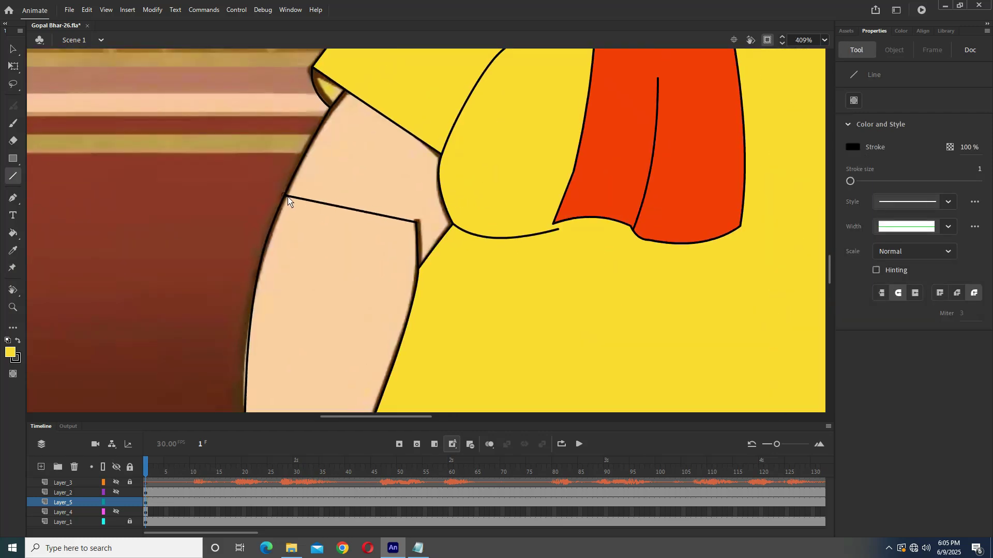
pyautogui.click(13, 49)
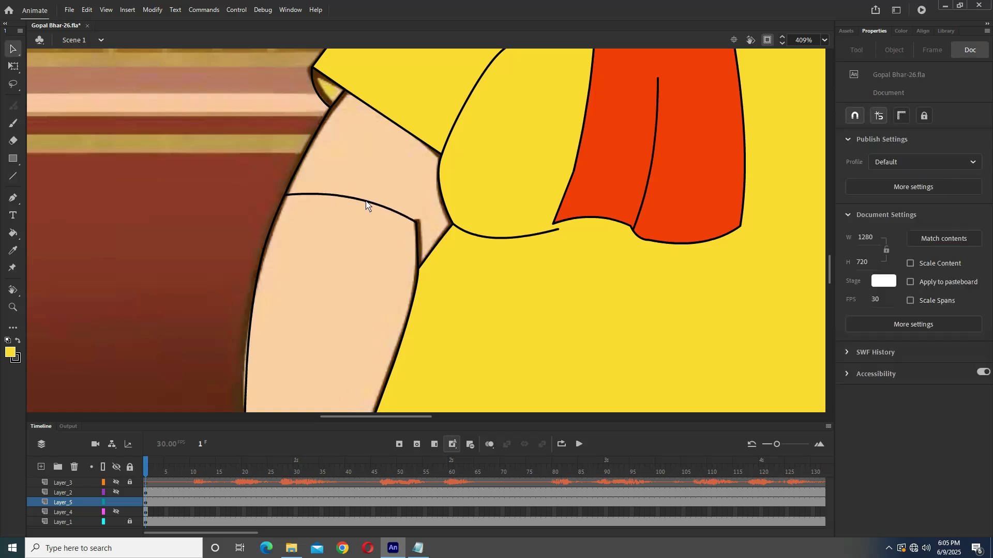
pyautogui.scroll(-1, 364, 208)
pyautogui.scroll(-1, 370, 310)
pyautogui.scroll(1, 369, 310)
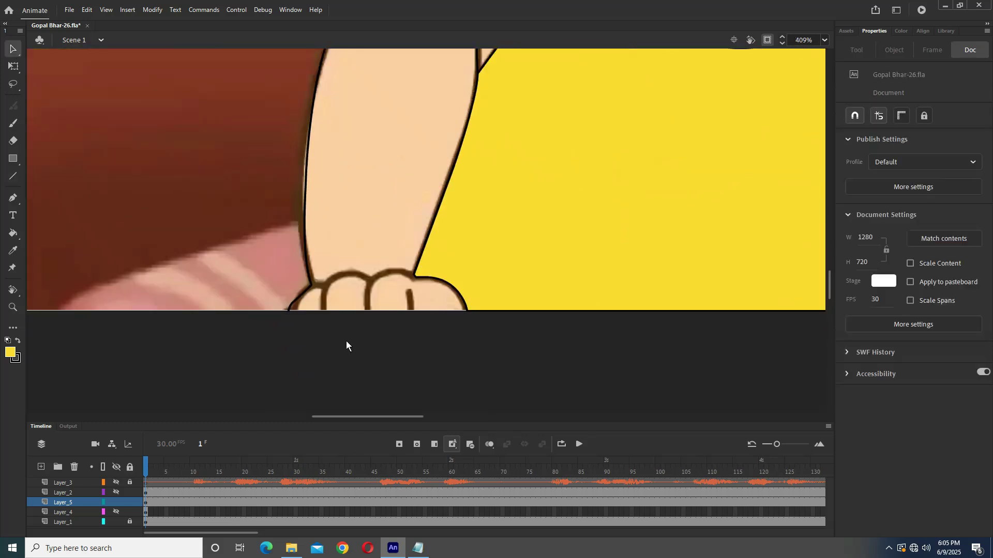
pyautogui.scroll(-1, 346, 344)
pyautogui.scroll(1, 346, 344)
pyautogui.scroll(1, 378, 269)
# - Draw a line across the wrist above the fist and bend it over two knuckles
pyautogui.press('n')
pyautogui.moveTo(379, 242); pyautogui.dragTo(467, 230)
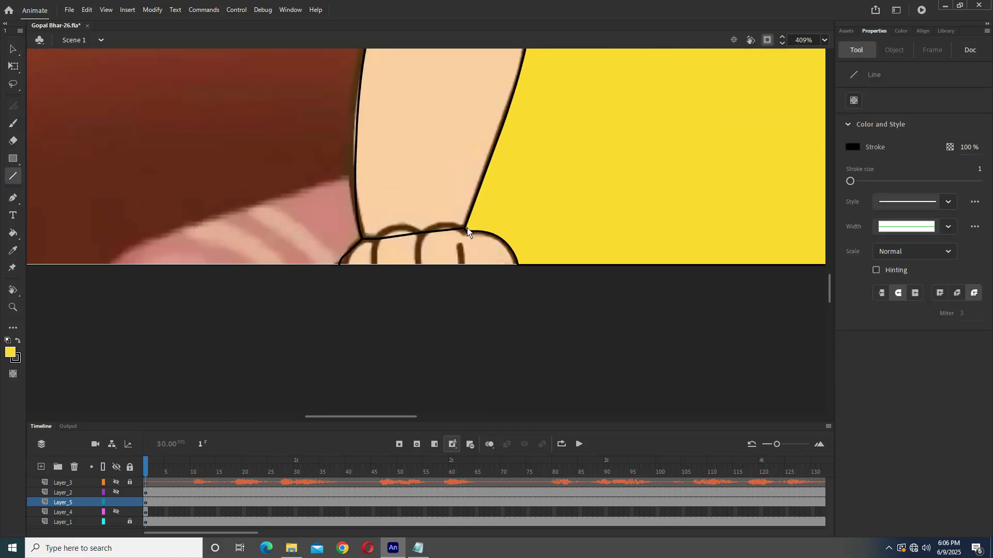
pyautogui.click(13, 49)
pyautogui.scroll(2, 472, 259)
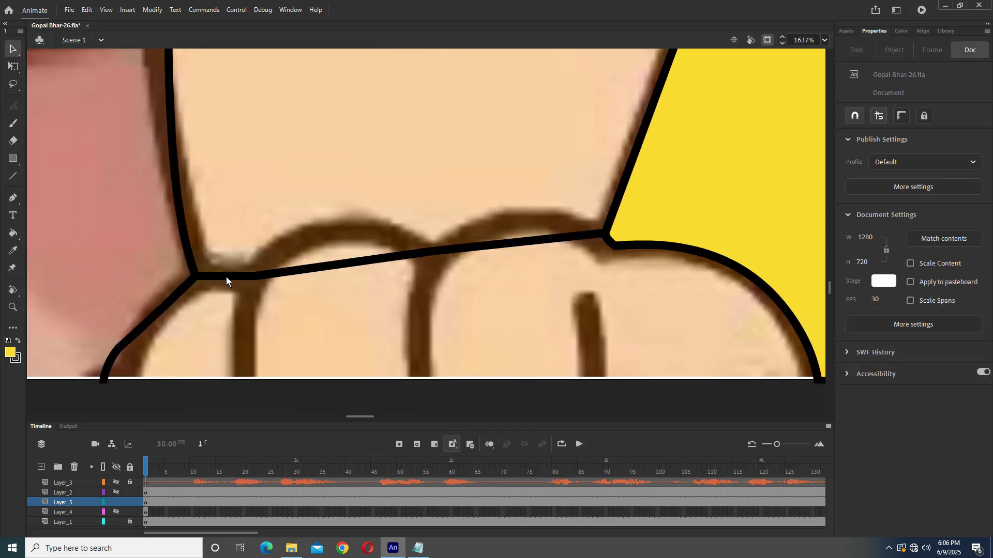
pyautogui.moveTo(339, 268); pyautogui.dragTo(339, 228)
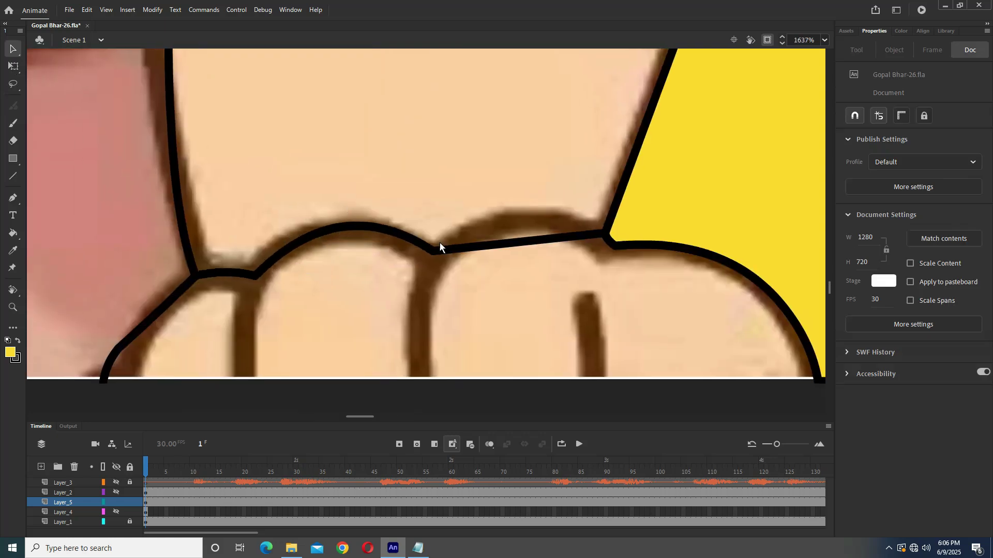
pyautogui.moveTo(504, 245); pyautogui.dragTo(504, 213)
pyautogui.scroll(-2, 503, 209)
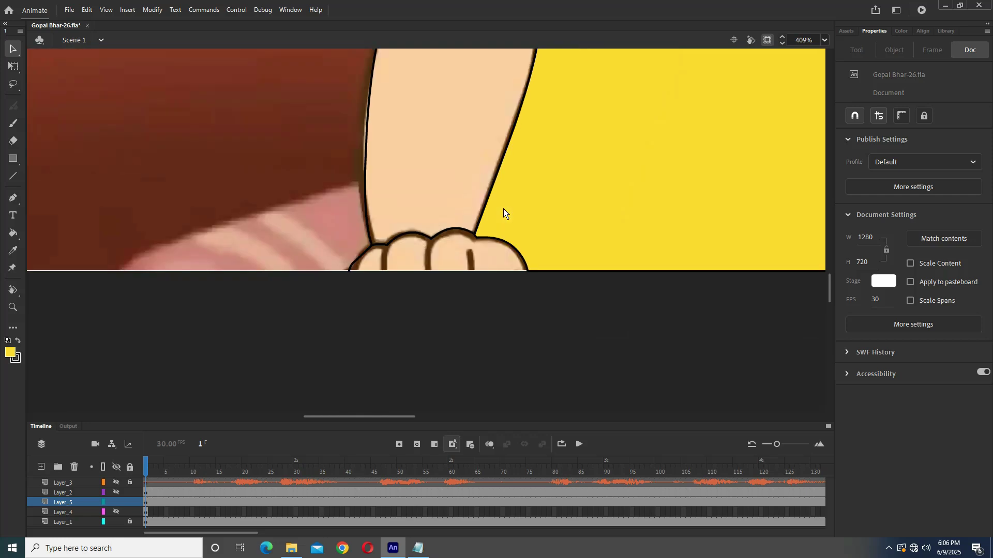
pyautogui.scroll(-3, 464, 206)
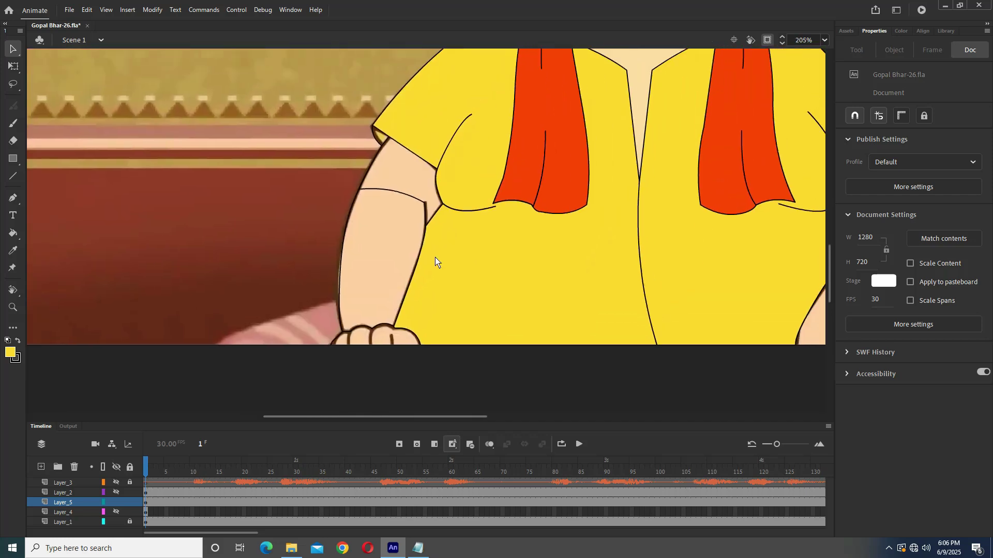
pyautogui.scroll(1, 437, 262)
# - Fill the forearm with the light skin colour sampled from the drawing
pyautogui.click(14, 252)
pyautogui.click(543, 77)
pyautogui.click(305, 333)
# - Move the forearm fill and its outline off the arm to the left
pyautogui.click(14, 50)
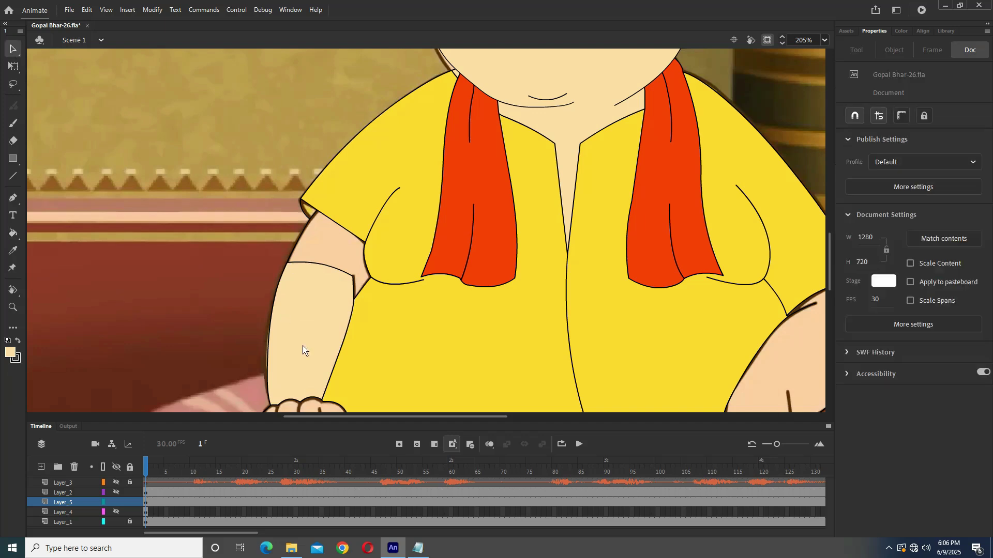
pyautogui.scroll(1, 304, 348)
pyautogui.scroll(1, 421, 281)
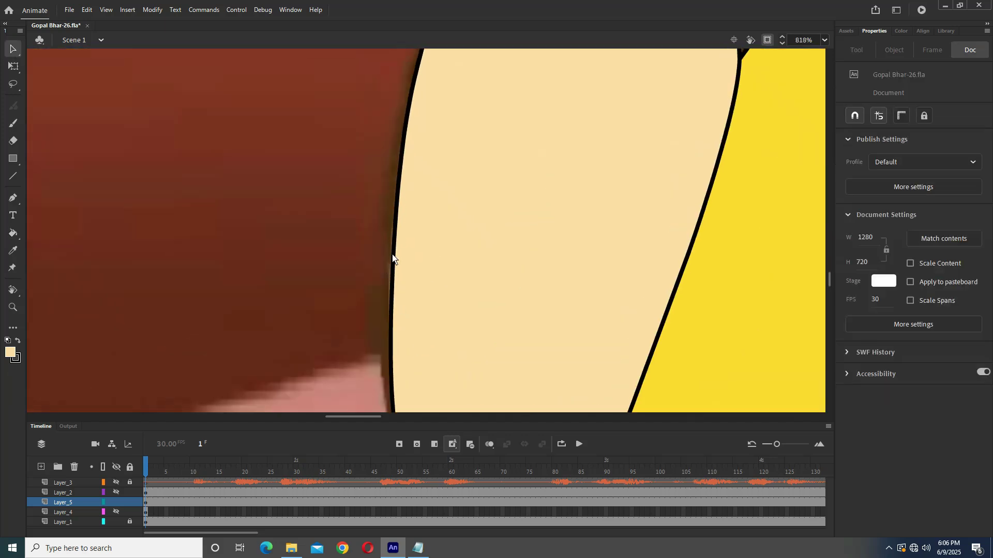
pyautogui.scroll(-1, 392, 257)
pyautogui.scroll(-1, 391, 257)
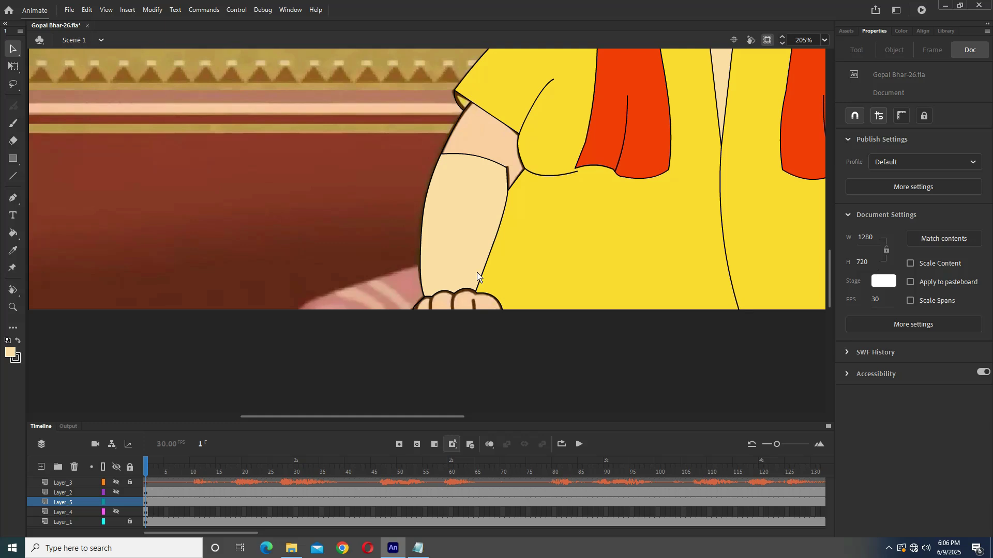
pyautogui.click(462, 259)
pyautogui.moveTo(463, 254); pyautogui.dragTo(306, 233)
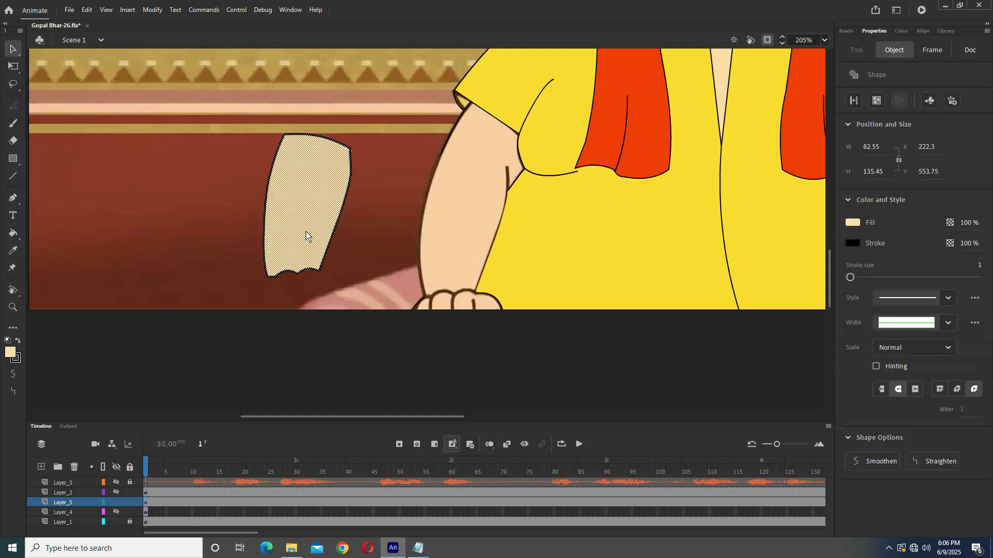
pyautogui.hotkey('ctrl', 'z')
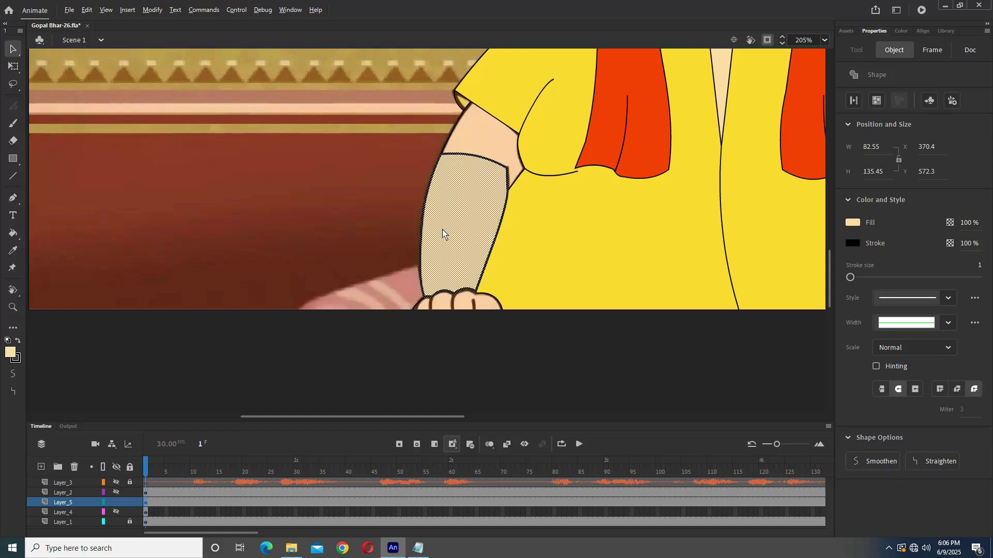
pyautogui.moveTo(450, 222); pyautogui.dragTo(261, 212)
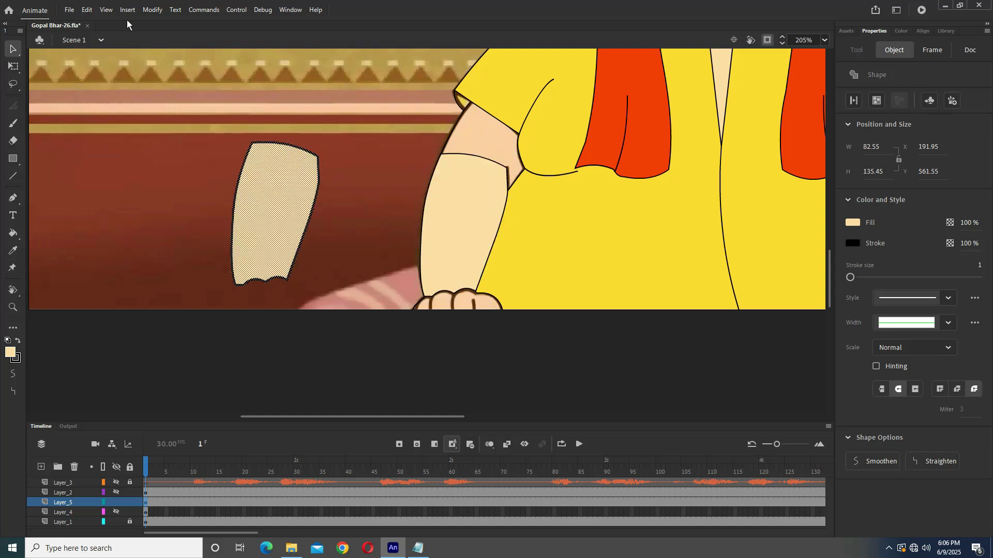
# - Convert the forearm into Graphic symbol Symbol 77 and save the file
pyautogui.click(152, 9)
pyautogui.click(170, 37)
pyautogui.click(573, 98)
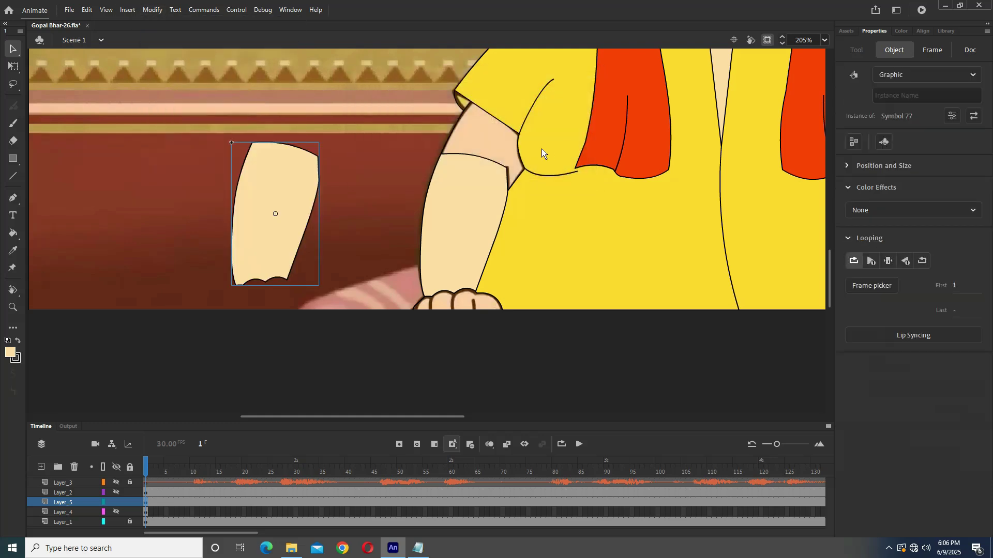
pyautogui.scroll(-5, 419, 245)
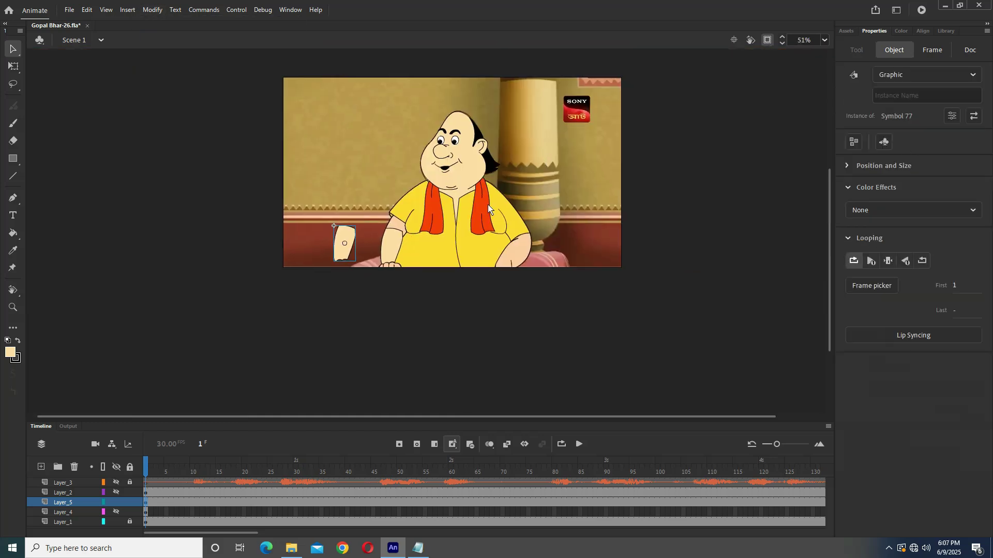
pyautogui.scroll(2, 409, 222)
pyautogui.hotkey('ctrl', 's')
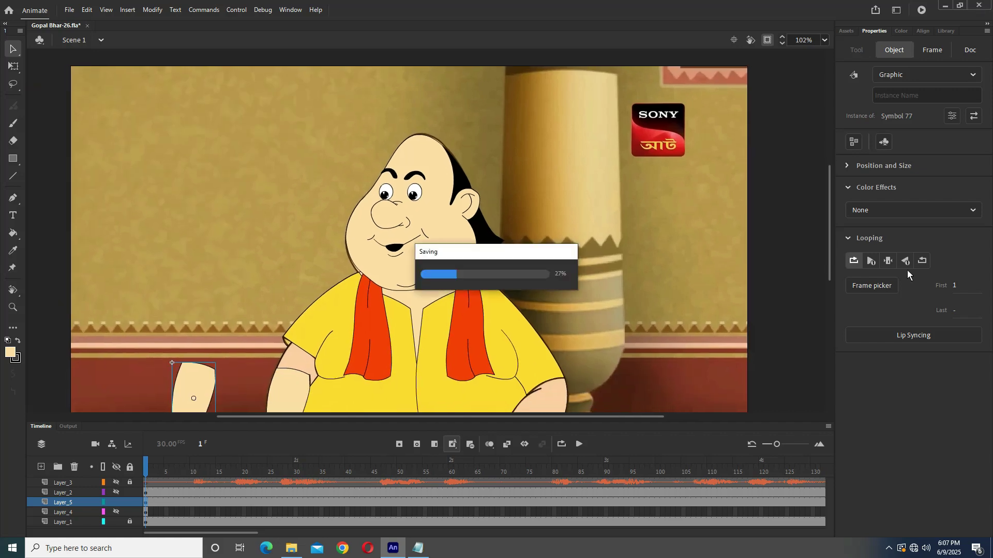
pyautogui.click(888, 549)
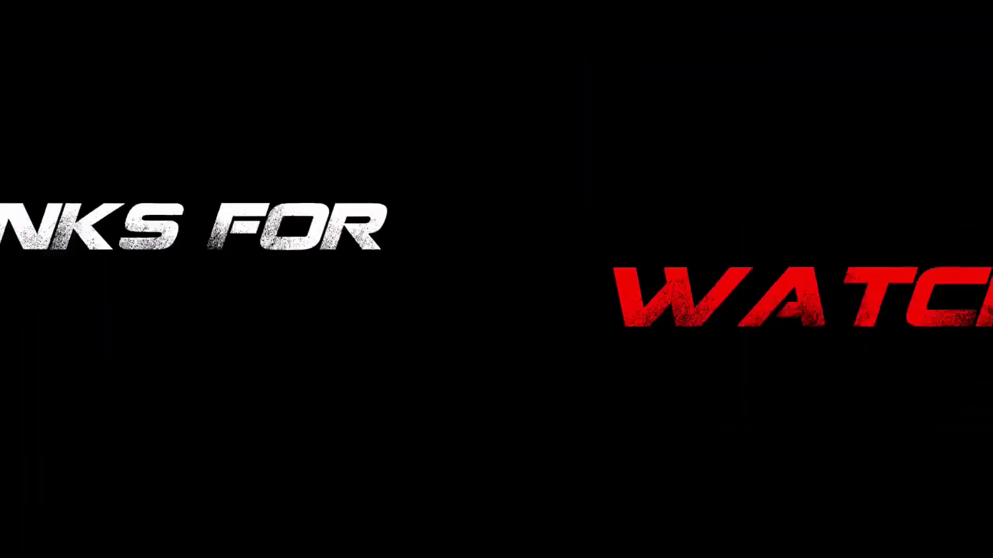